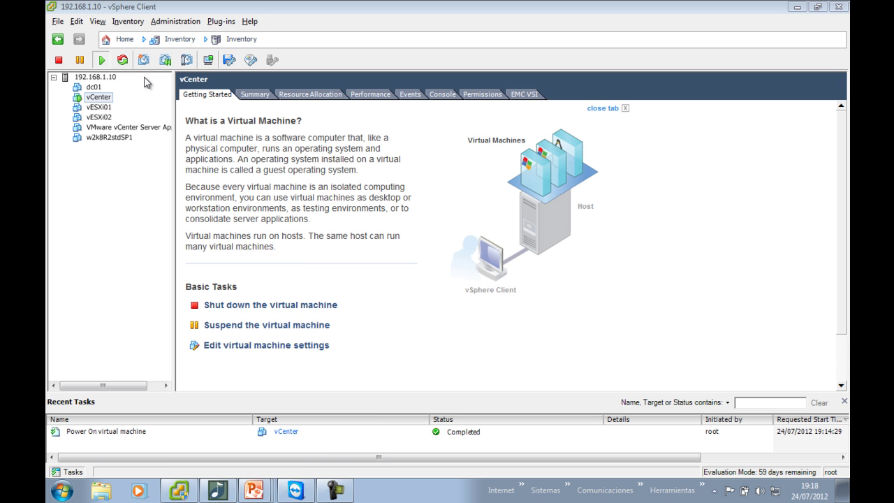
Open the vCenter virtual machine's console and move its window up and to the right
{"action": "left_click", "coordinate": [208, 61]}
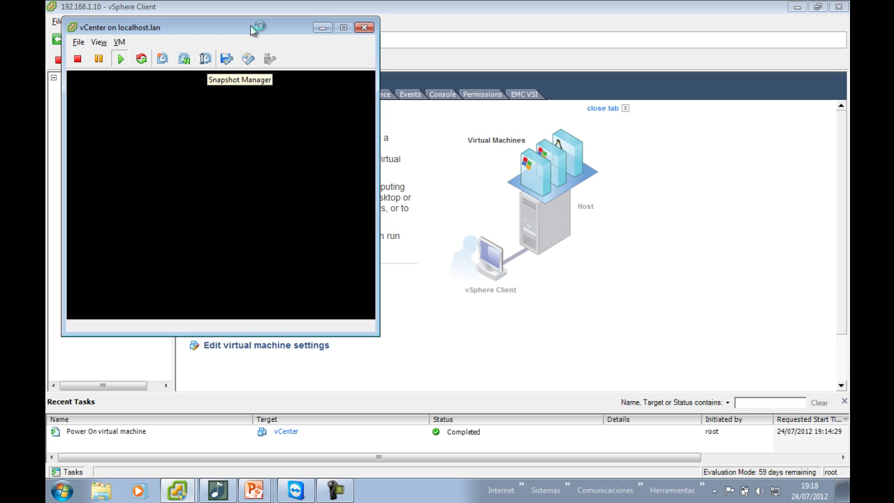
{"action": "left_click_drag", "start_coordinate": [256, 27], "coordinate": [403, 44]}
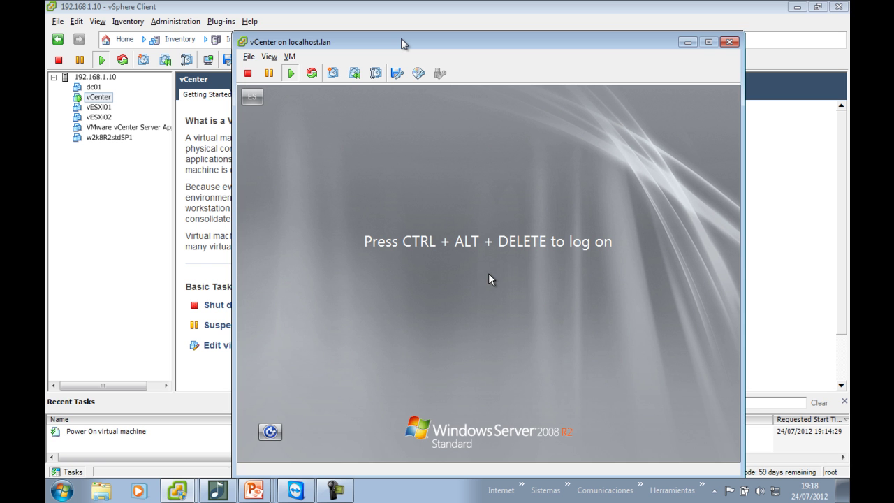
{"action": "left_click_drag", "start_coordinate": [401, 43], "coordinate": [400, 34]}
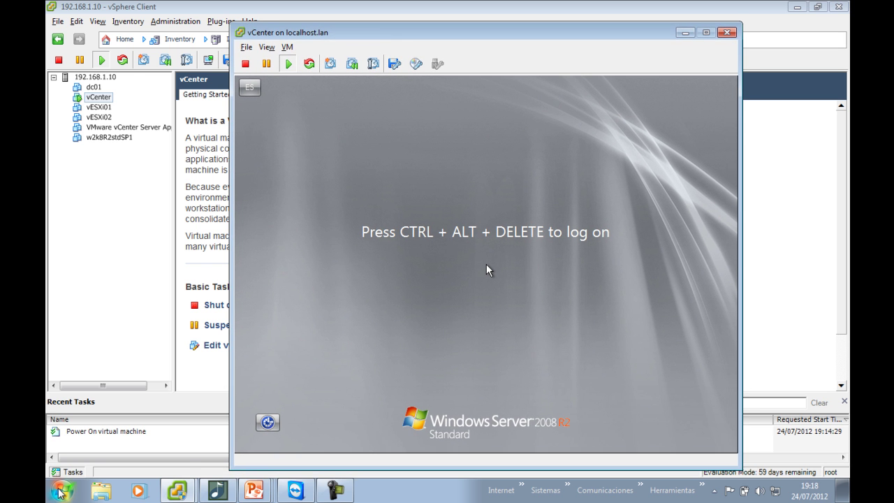
Launch Remote Desktop with mstsc and connect to 192.168.1.11
{"action": "left_click", "coordinate": [59, 492]}
{"action": "type", "text": "mstsc"}
{"action": "key", "text": "Return"}
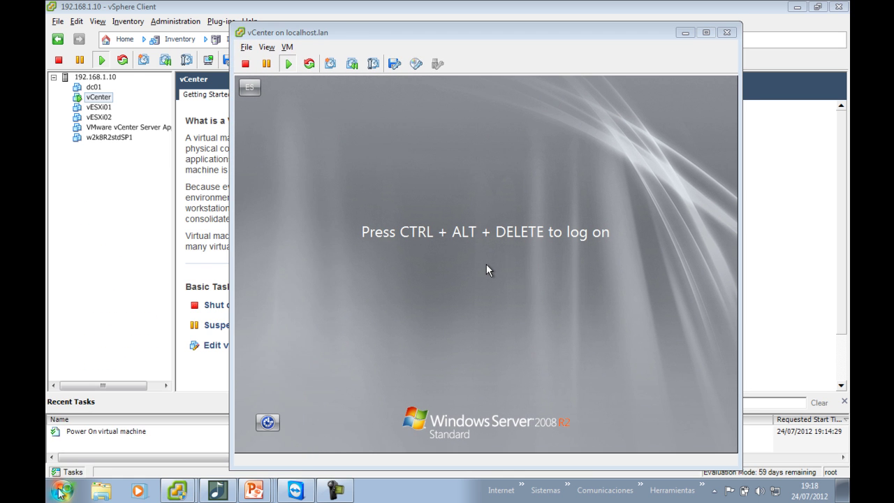
{"action": "key", "text": "Return"}
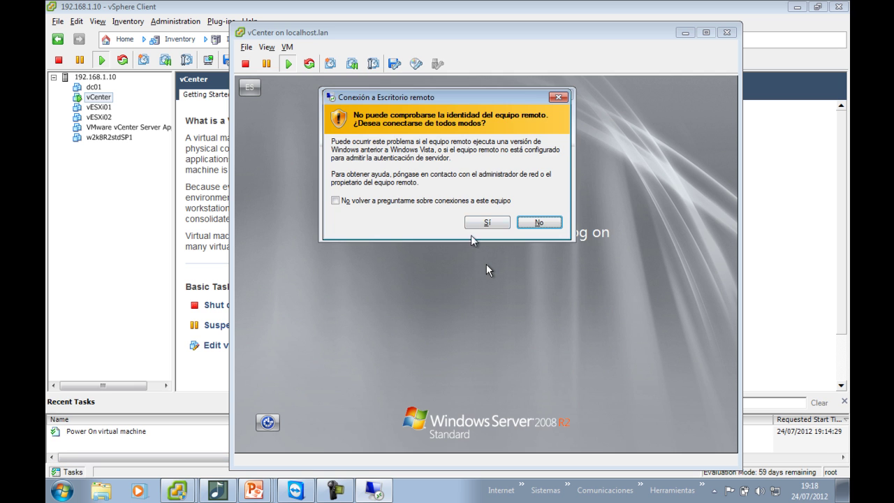
Accept the certificate warning and log on as administrator with the account password
{"action": "left_click", "coordinate": [491, 223]}
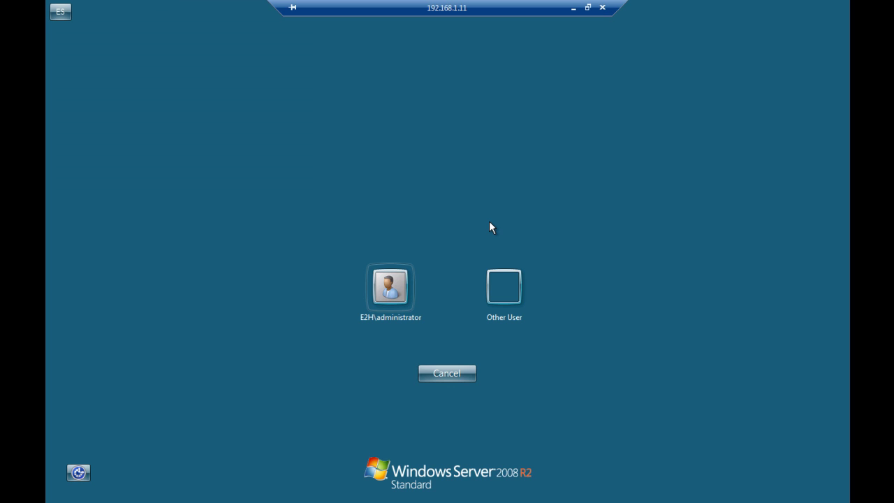
{"action": "left_click", "coordinate": [391, 281]}
{"action": "type", "text": "********"}
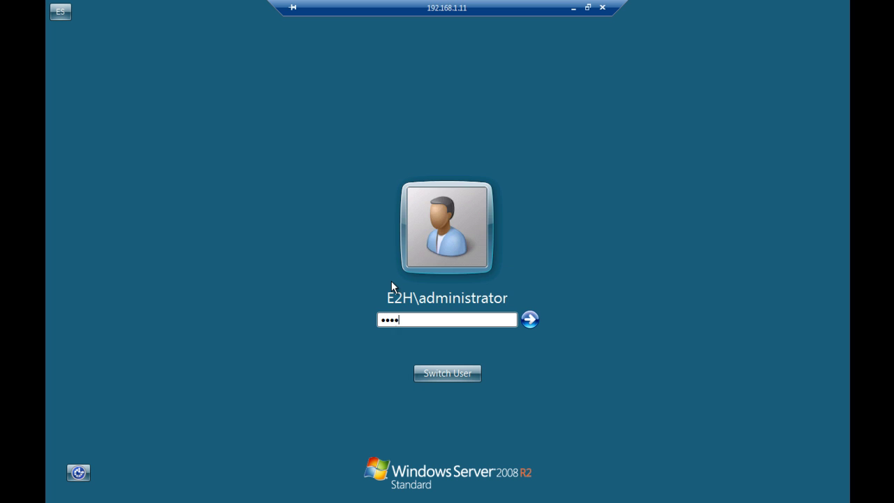
{"action": "key", "text": "Return"}
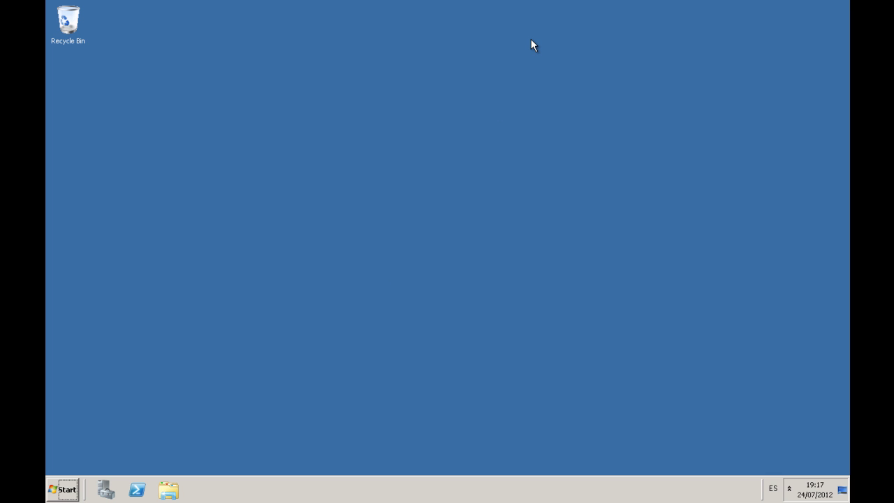
Mount the first ISO from the ISOs datastore's VMware > vSphere 5 folder on vCenter's CD/DVD drive
{"action": "mouse_move", "coordinate": [543, 4]}
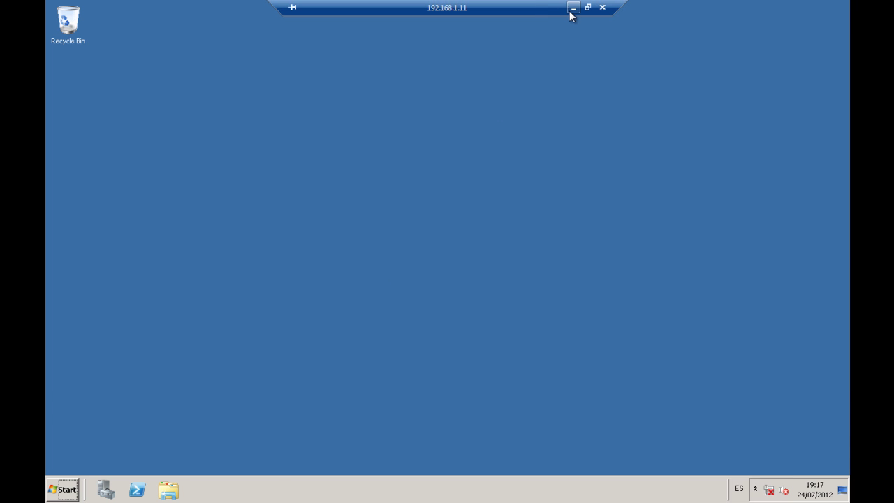
{"action": "left_click", "coordinate": [571, 8]}
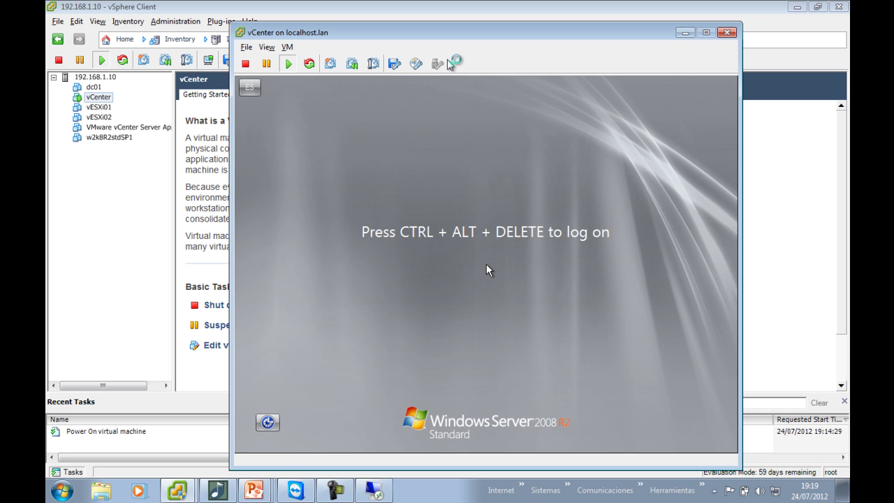
{"action": "left_click", "coordinate": [416, 63]}
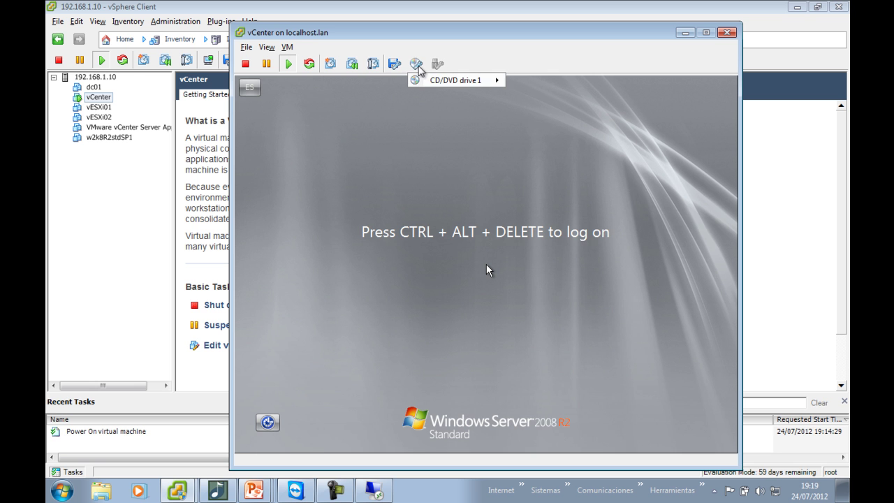
{"action": "mouse_move", "coordinate": [482, 79]}
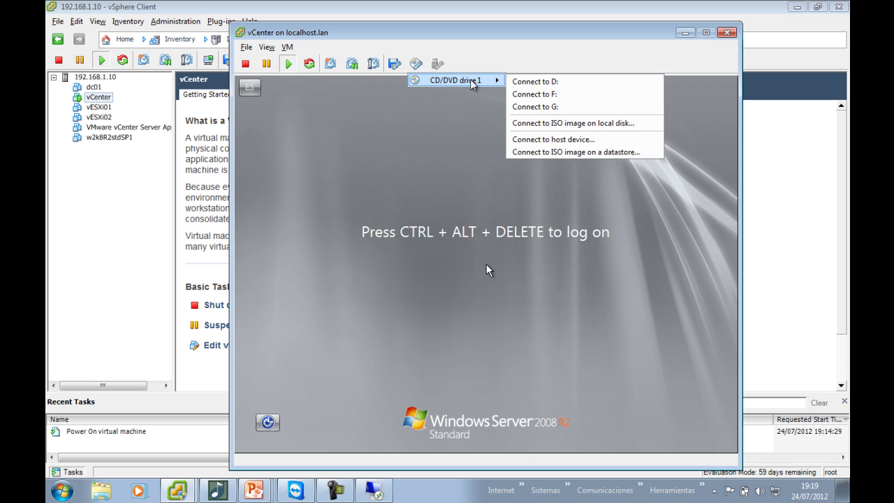
{"action": "left_click", "coordinate": [527, 150]}
{"action": "double_click", "coordinate": [389, 222]}
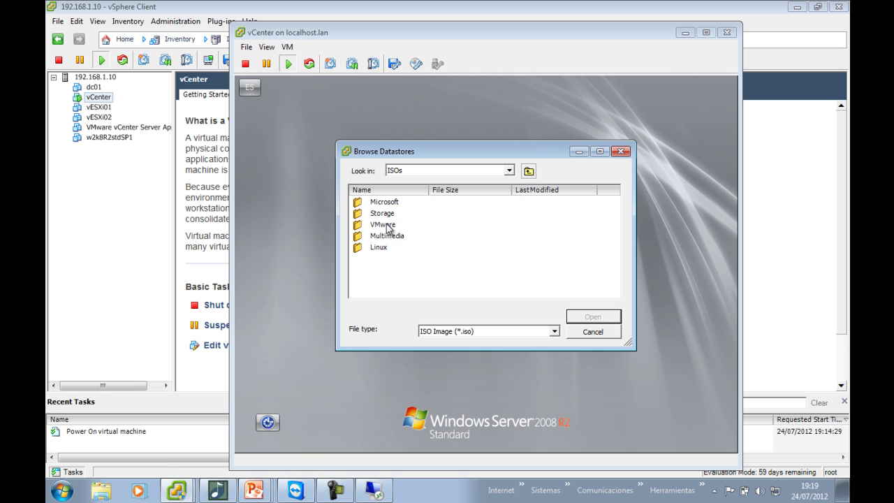
{"action": "double_click", "coordinate": [387, 225]}
{"action": "double_click", "coordinate": [399, 202]}
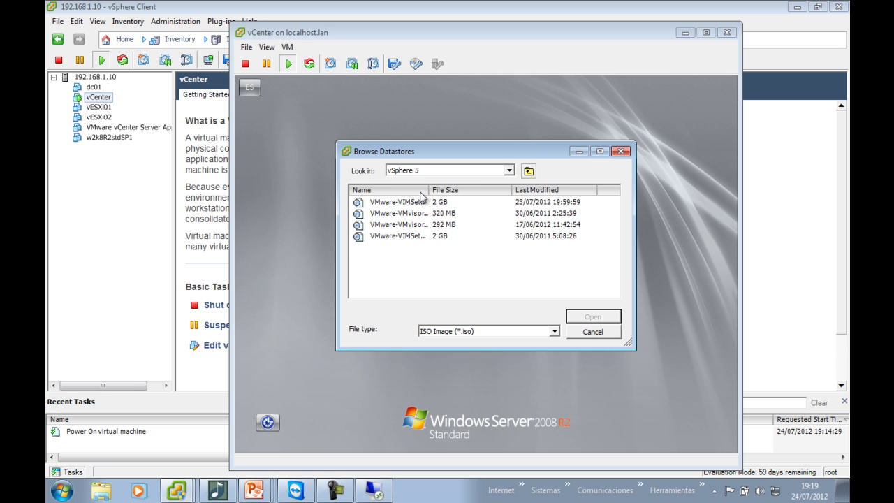
{"action": "double_click", "coordinate": [432, 201]}
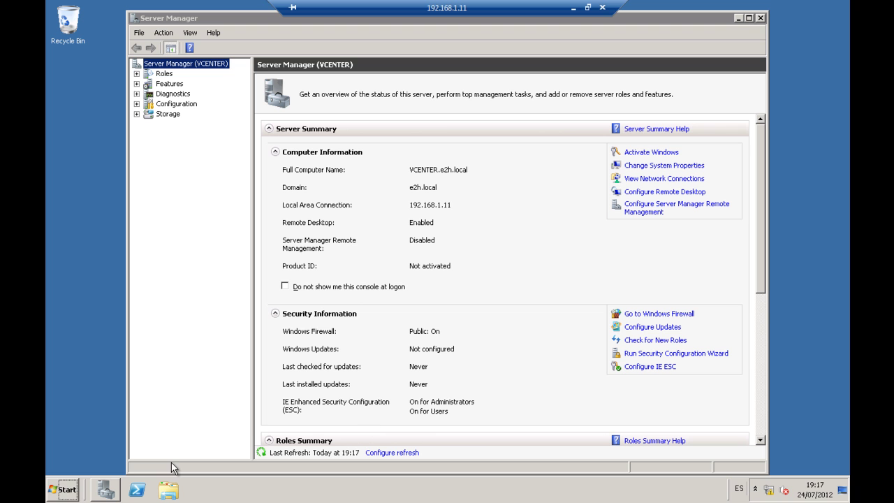
Confirm in Computer that the VMware VIM disc is mounted, then return to Server Manager
{"action": "left_click", "coordinate": [61, 492]}
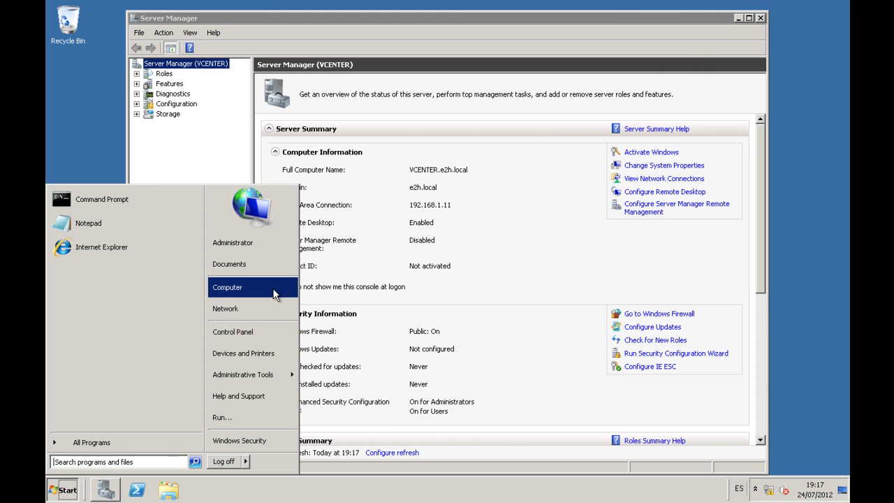
{"action": "left_click", "coordinate": [272, 287]}
{"action": "left_click", "coordinate": [520, 197]}
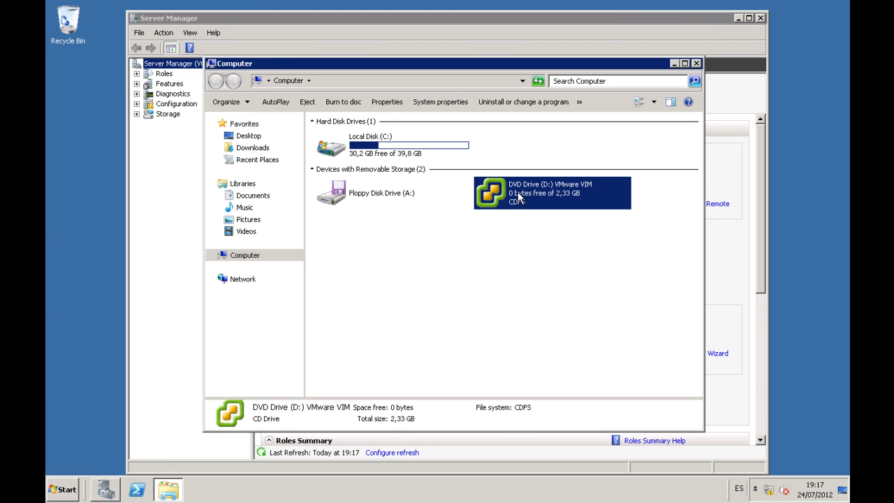
{"action": "left_click", "coordinate": [523, 269]}
{"action": "left_click", "coordinate": [66, 489]}
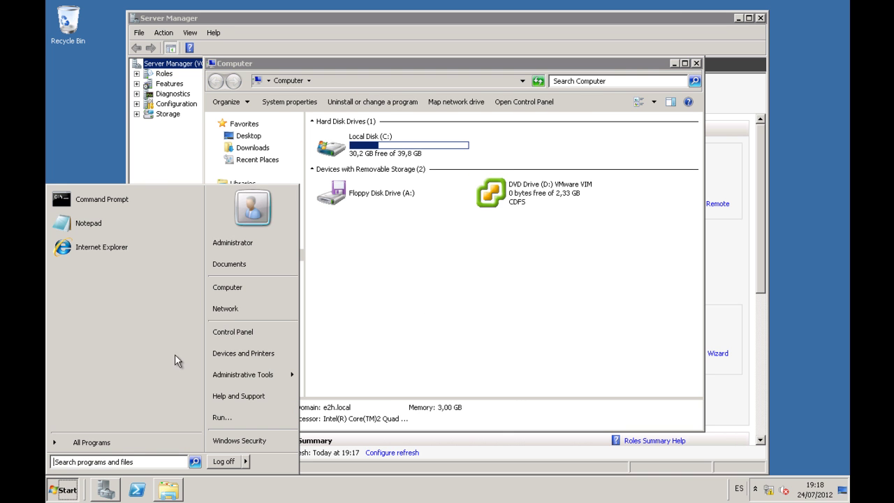
{"action": "left_click", "coordinate": [180, 130]}
{"action": "left_click", "coordinate": [434, 195]}
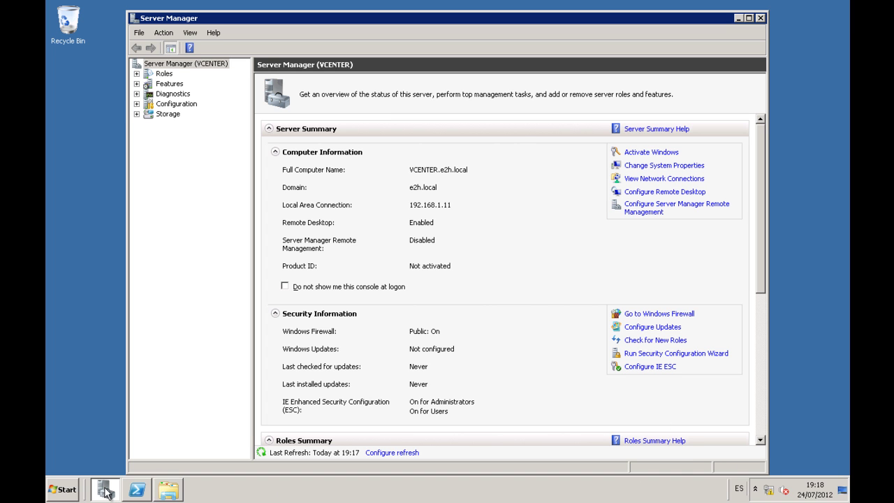
Select .NET Framework 3.5.1 Features in the Add Features Wizard and install them
{"action": "left_click", "coordinate": [178, 85]}
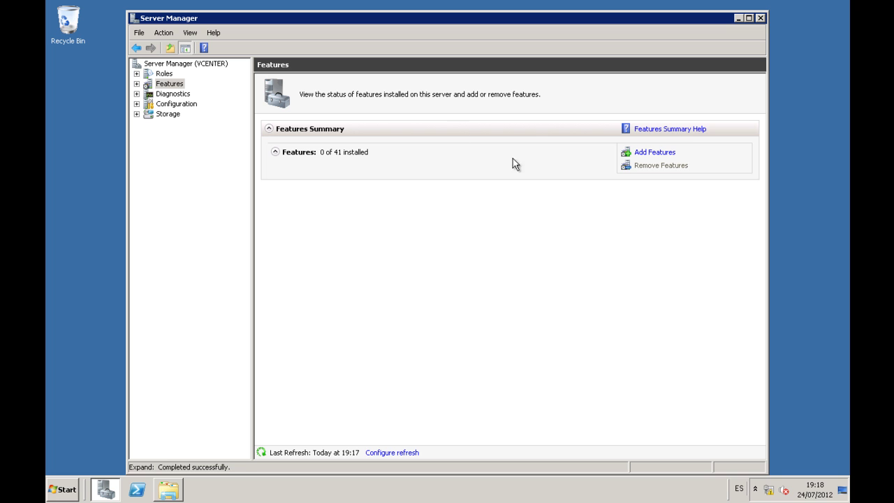
{"action": "left_click", "coordinate": [662, 153]}
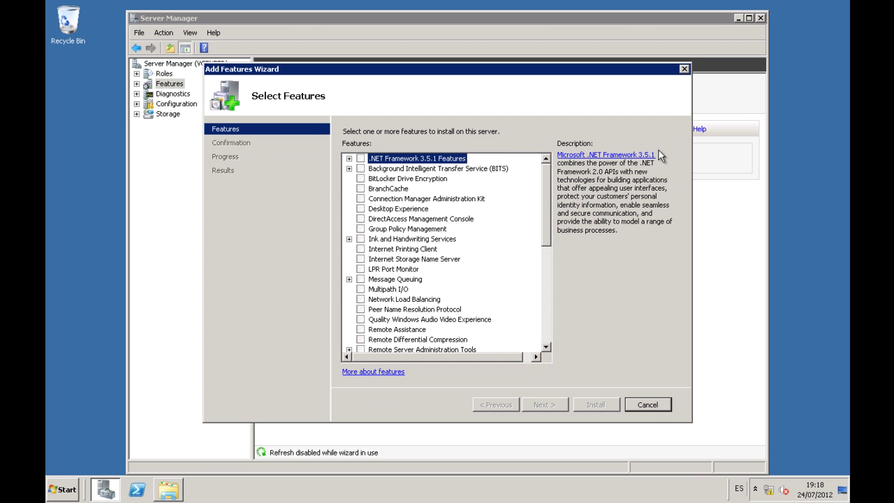
{"action": "left_click", "coordinate": [348, 158]}
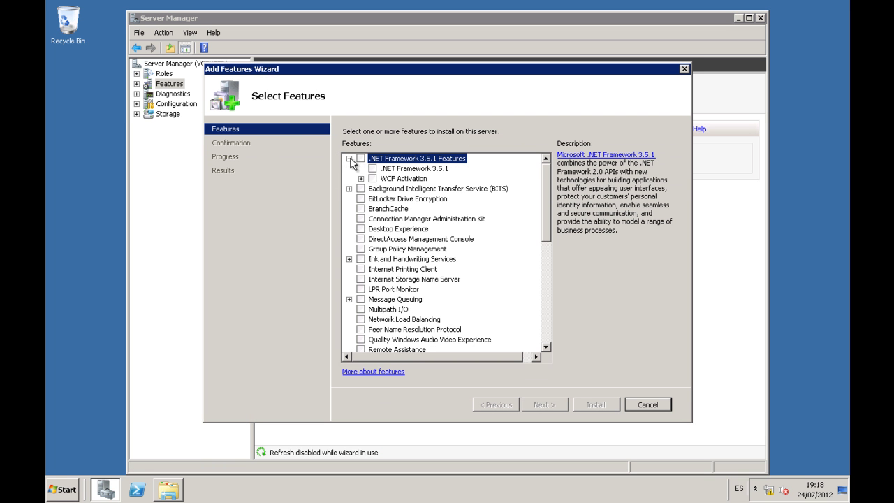
{"action": "left_click", "coordinate": [372, 168]}
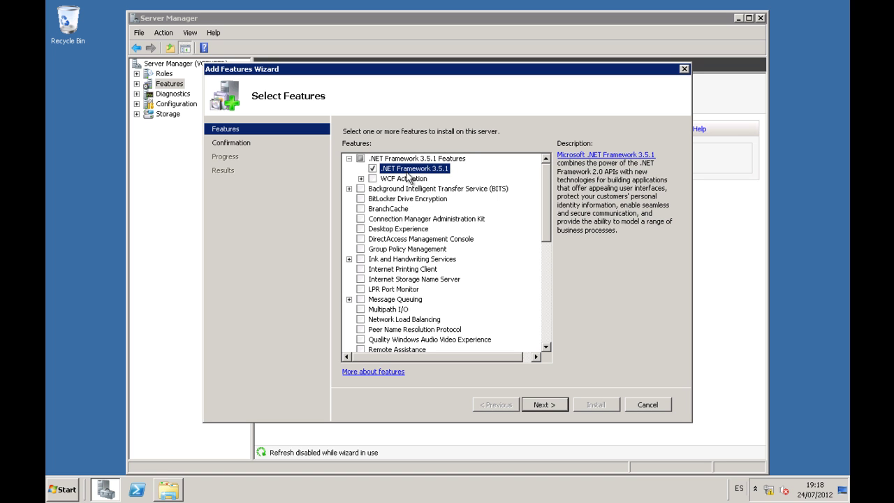
{"action": "left_click", "coordinate": [544, 405]}
{"action": "left_click", "coordinate": [595, 405]}
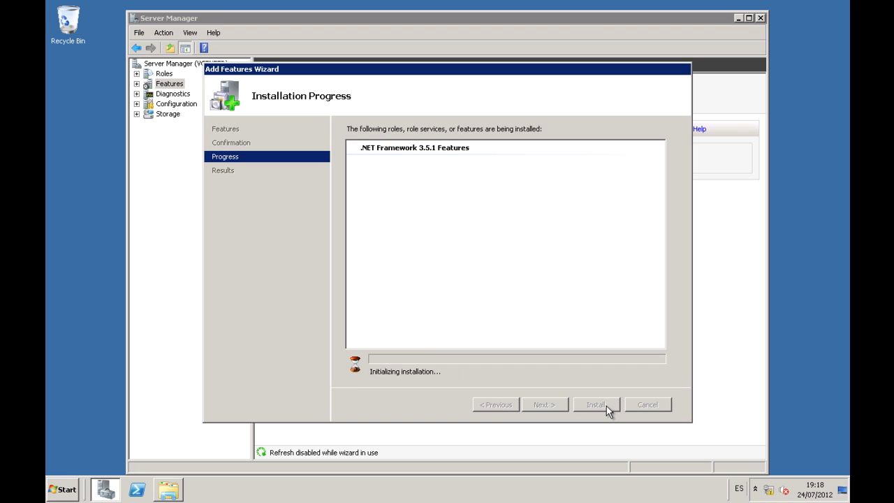
{"action": "right_click", "coordinate": [768, 493]}
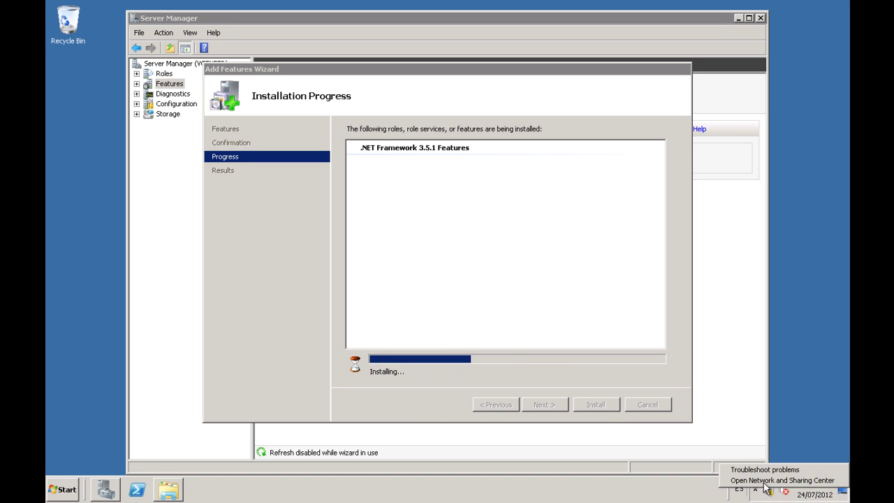
{"action": "key", "text": "Escape"}
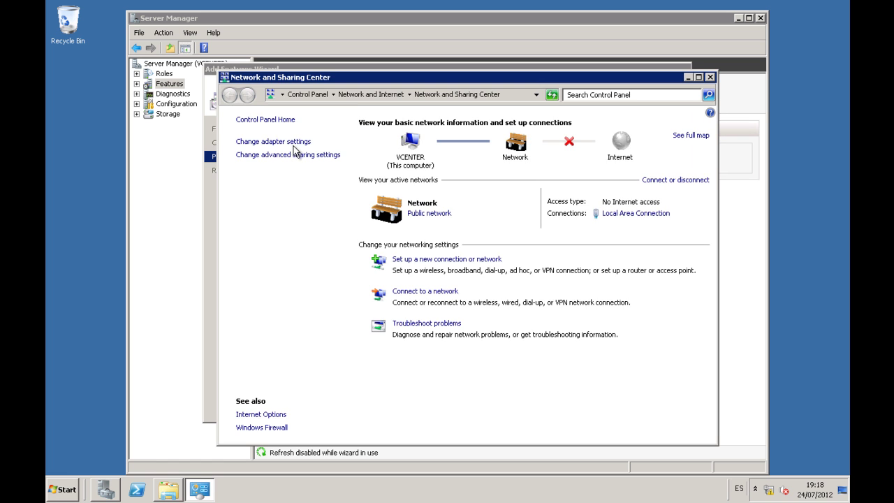
{"action": "left_click", "coordinate": [293, 142]}
{"action": "right_click", "coordinate": [276, 144]}
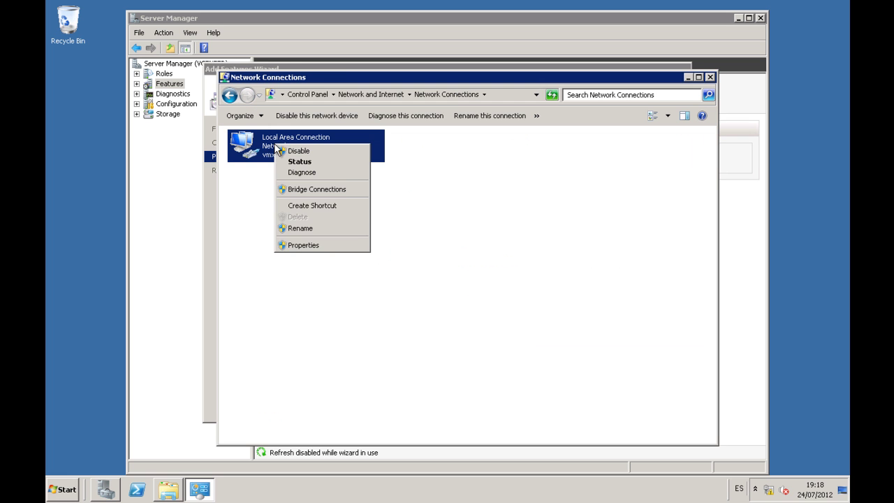
{"action": "left_click", "coordinate": [294, 245]}
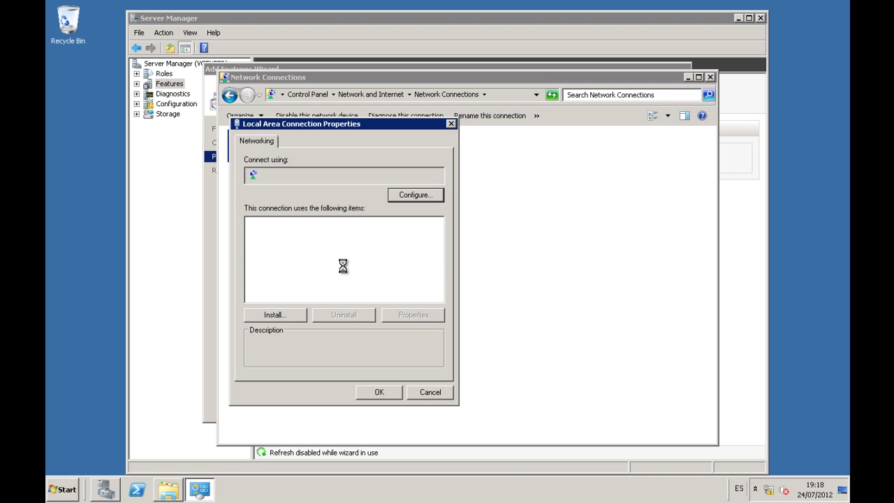
{"action": "double_click", "coordinate": [343, 266]}
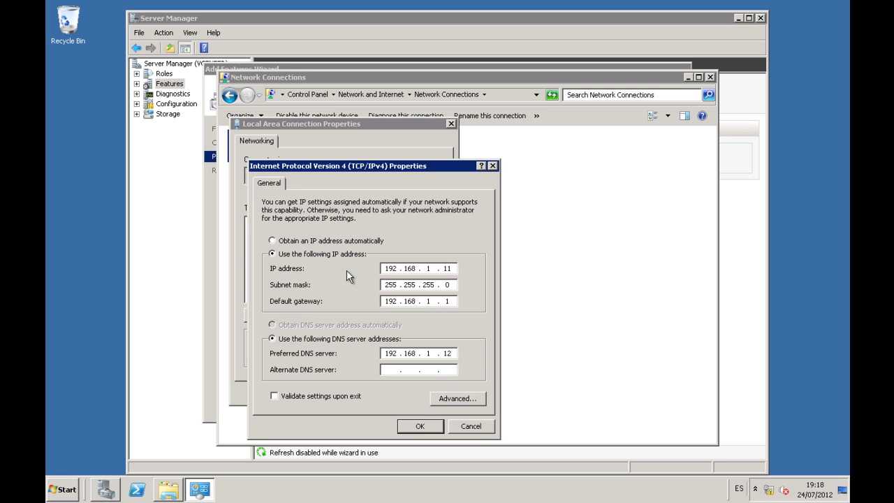
{"action": "left_click", "coordinate": [472, 426]}
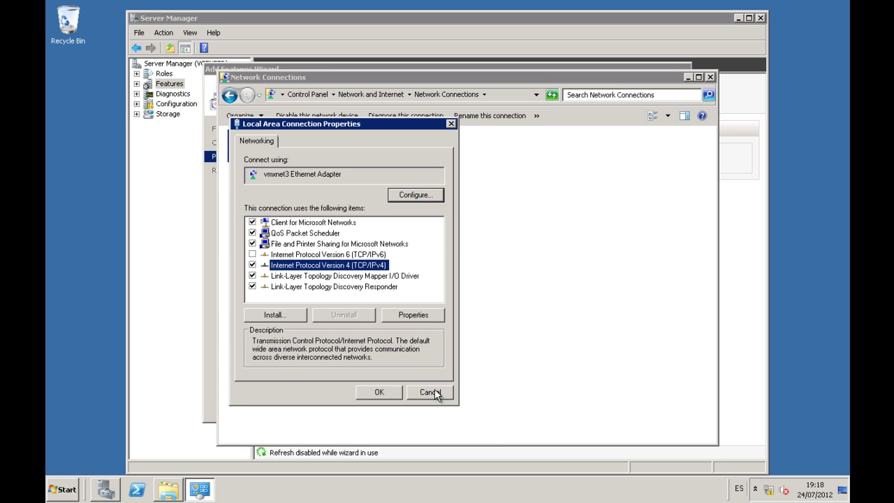
{"action": "left_click", "coordinate": [435, 393]}
{"action": "left_click", "coordinate": [64, 487]}
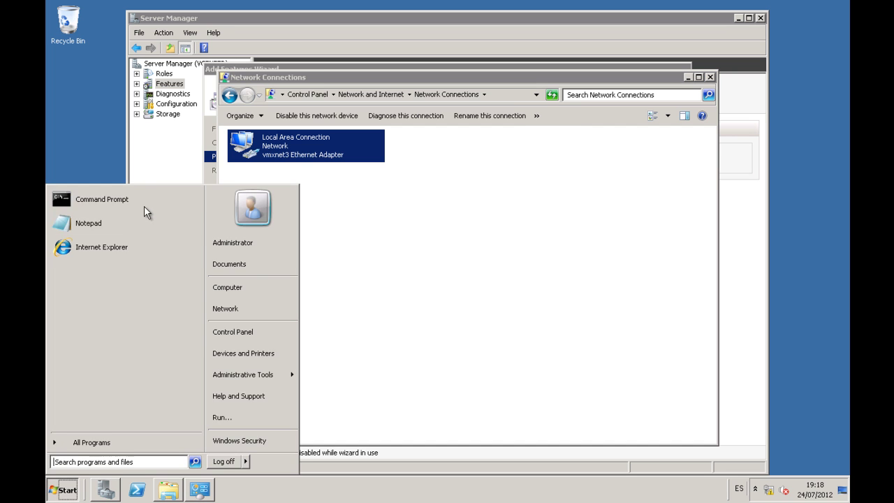
{"action": "left_click", "coordinate": [147, 200]}
{"action": "type", "text": "ping 8.8.8.8"}
{"action": "key", "text": "Return"}
{"action": "key", "text": "ctrl+c"}
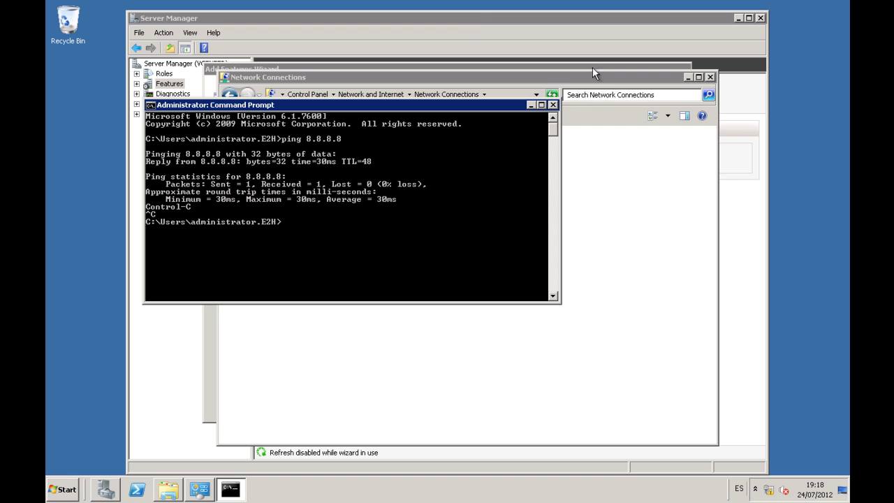
{"action": "left_click", "coordinate": [553, 105]}
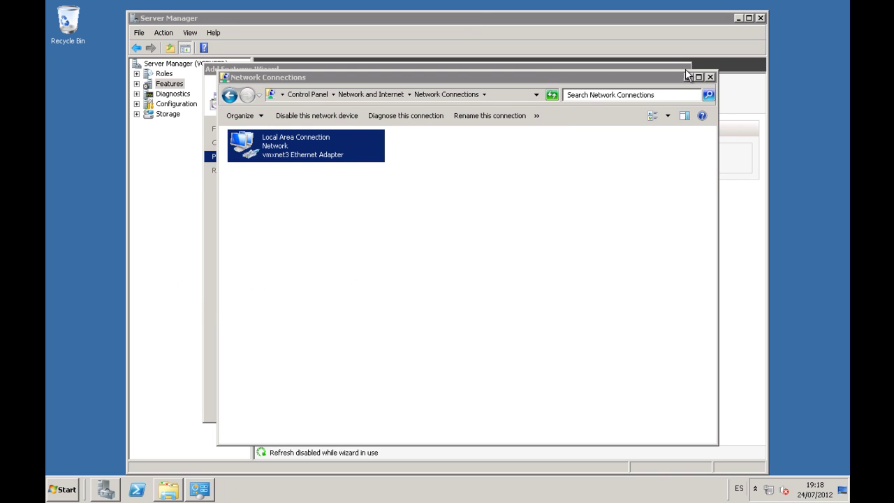
{"action": "left_click", "coordinate": [688, 77]}
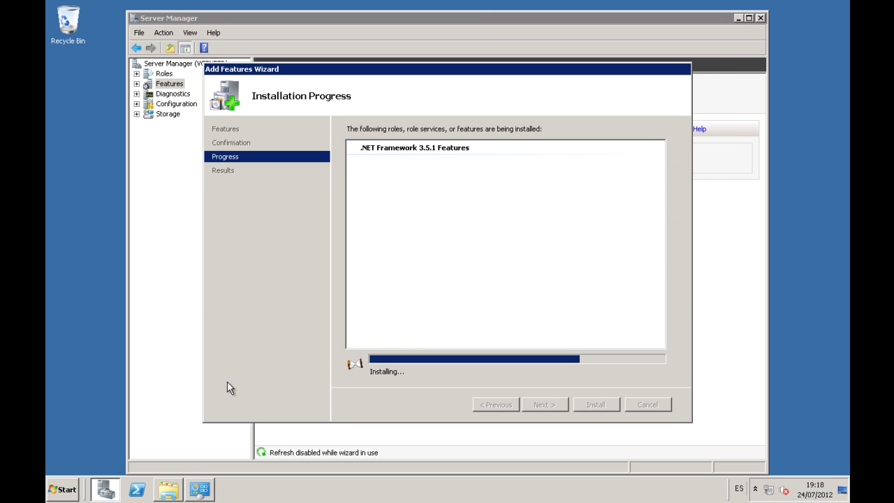
Run the installer from the DVD Drive (D:) VMware VIM media
{"action": "left_click", "coordinate": [169, 491]}
{"action": "left_click", "coordinate": [506, 201]}
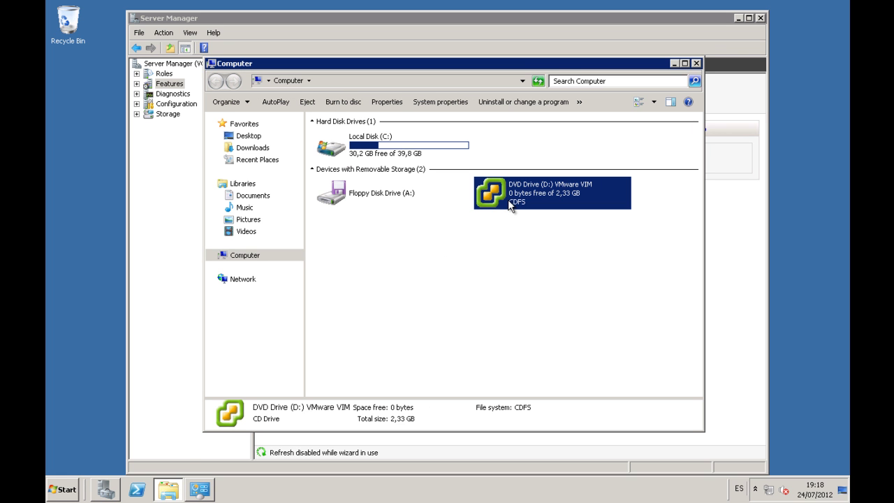
{"action": "right_click", "coordinate": [508, 199]}
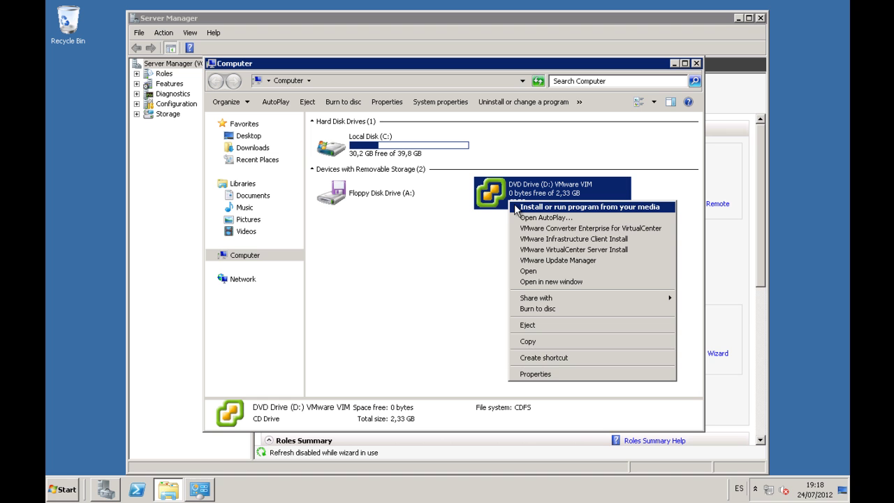
{"action": "left_click", "coordinate": [552, 207]}
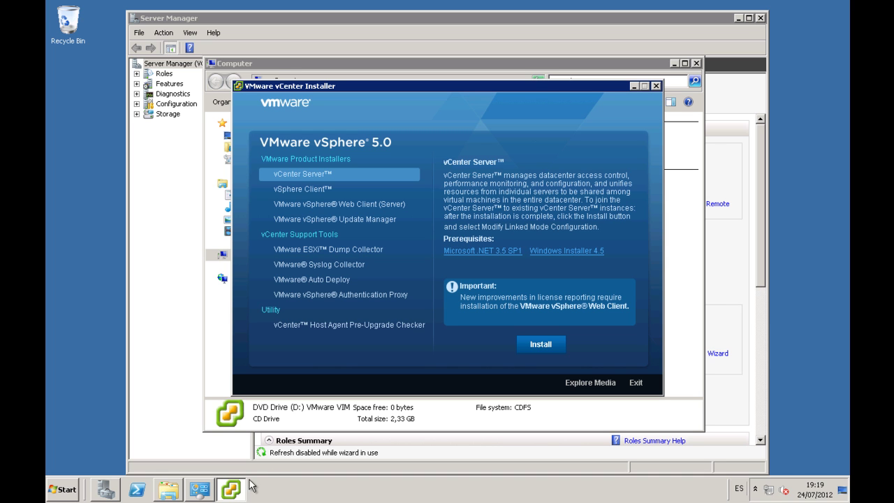
Close the finished .NET Framework 3.5.1 installation results and minimize Server Manager
{"action": "left_click", "coordinate": [109, 489]}
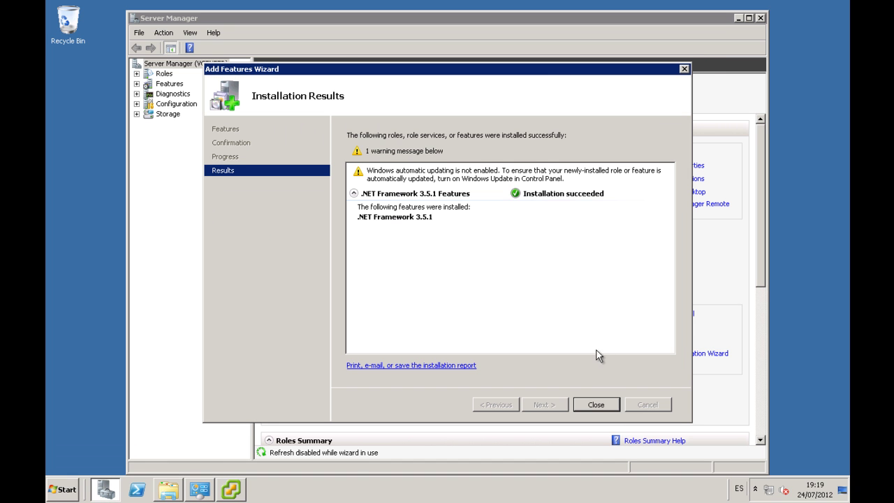
{"action": "left_click", "coordinate": [597, 405]}
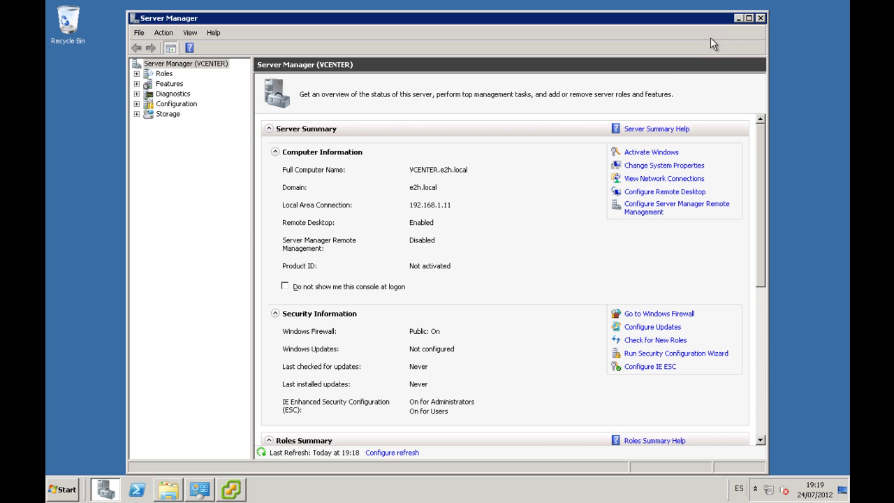
{"action": "left_click", "coordinate": [736, 19]}
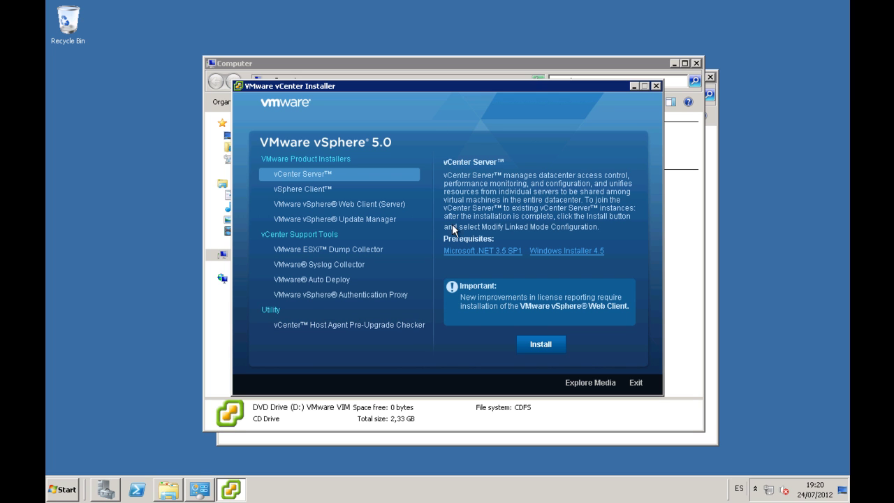
Install vCenter Server with English (United States) as the setup language
{"action": "left_click", "coordinate": [542, 345]}
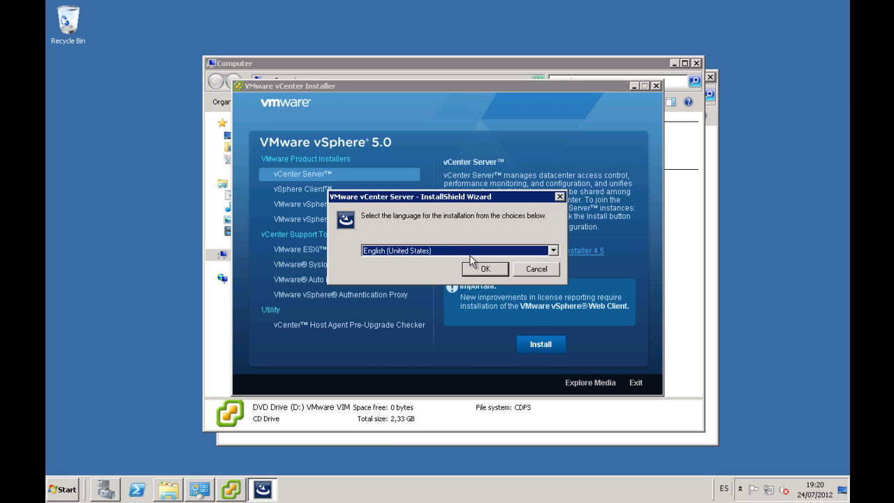
{"action": "left_click", "coordinate": [458, 251]}
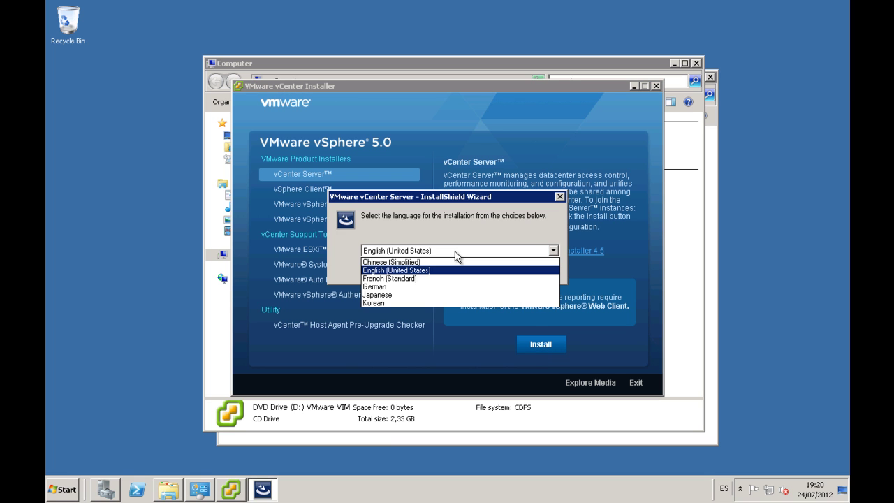
{"action": "left_click", "coordinate": [455, 254]}
{"action": "left_click", "coordinate": [472, 270]}
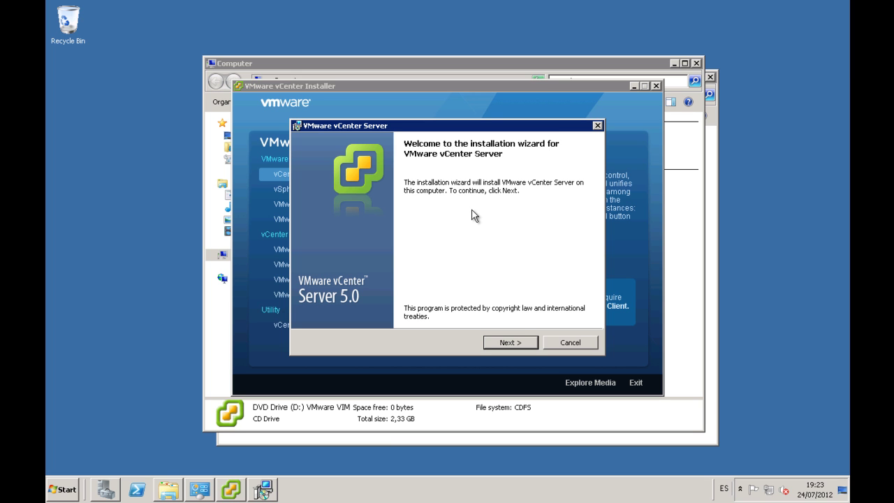
Go past the welcome page, the patent agreement, and agree to the license terms
{"action": "left_click", "coordinate": [511, 343]}
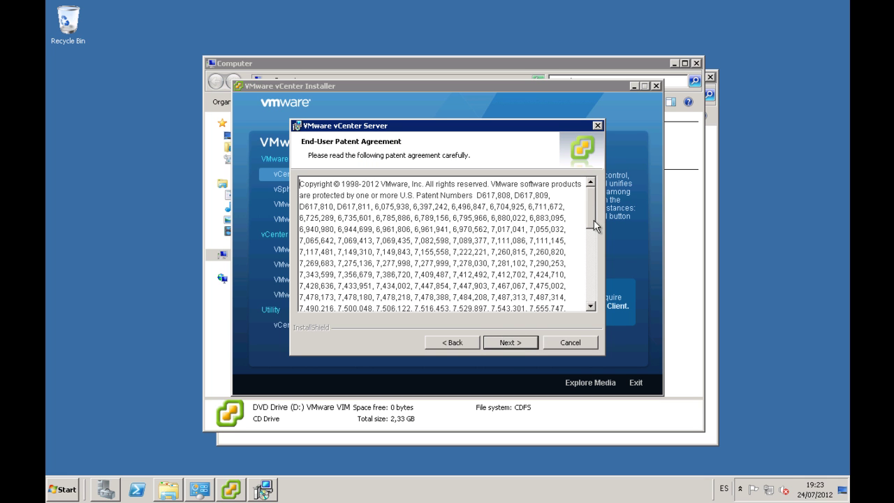
{"action": "left_click_drag", "start_coordinate": [590, 203], "coordinate": [591, 293]}
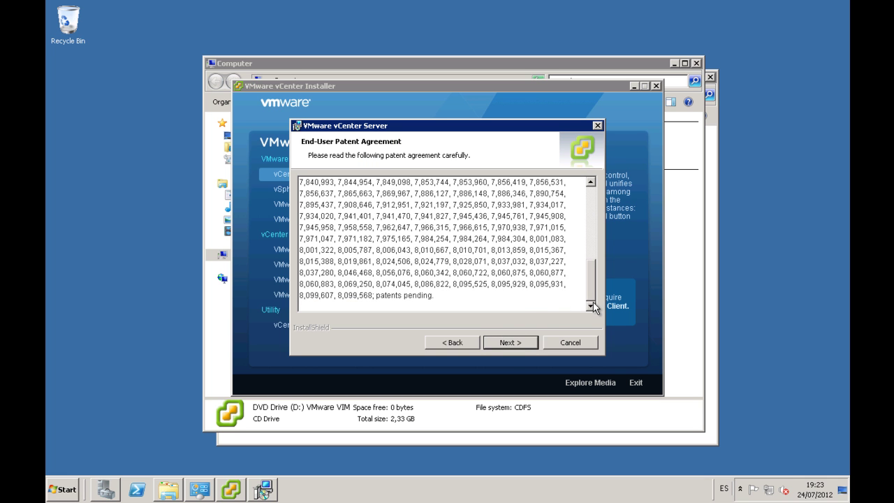
{"action": "left_click", "coordinate": [525, 341]}
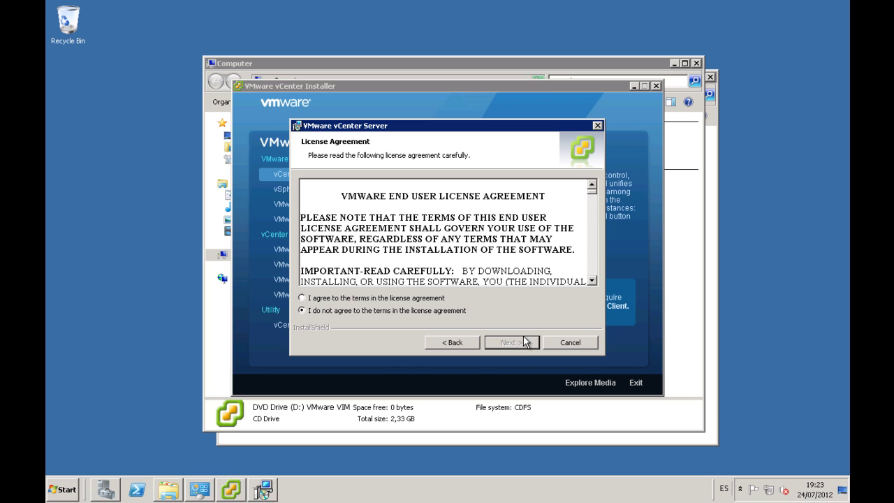
{"action": "left_click", "coordinate": [439, 299]}
{"action": "left_click", "coordinate": [496, 339]}
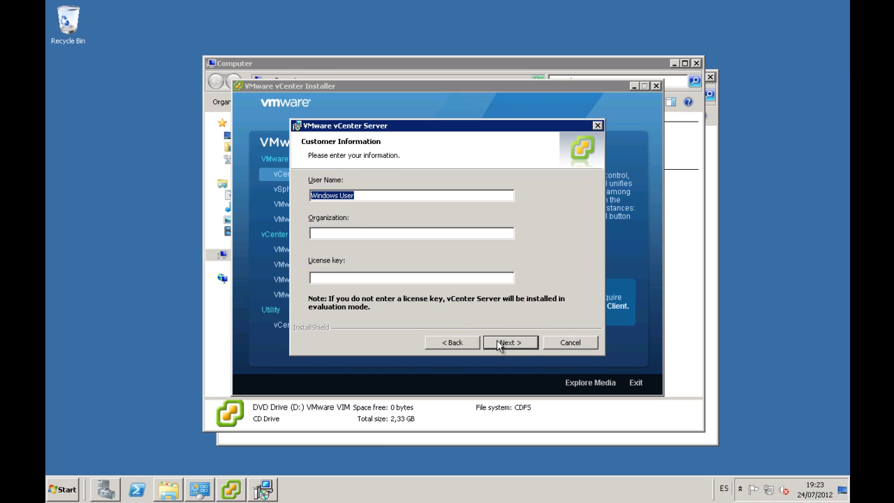
Enter organization 'e2H', leave the license key blank, and keep SQL Server 2008 Express
{"action": "left_click", "coordinate": [386, 231]}
{"action": "type", "text": "e2H"}
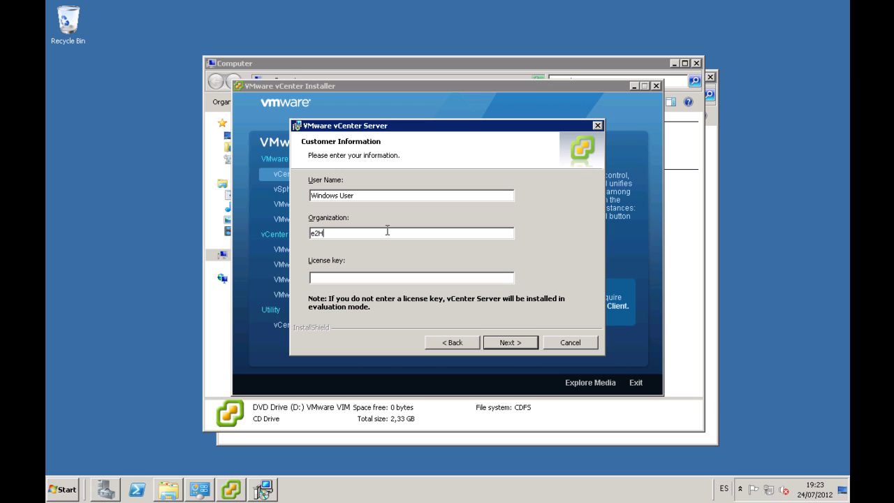
{"action": "left_click", "coordinate": [353, 274]}
{"action": "left_click", "coordinate": [500, 343]}
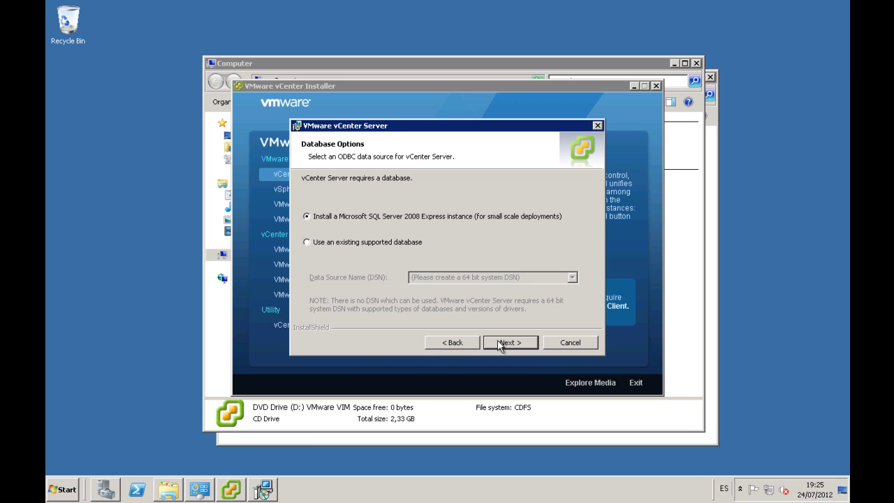
{"action": "left_click", "coordinate": [499, 342]}
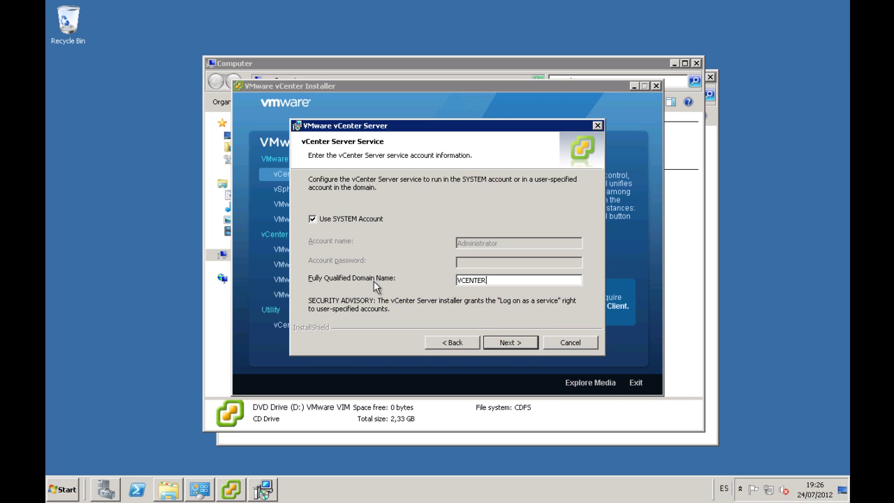
Submit the service account settings and dismiss the unresolved domain name warning
{"action": "left_click", "coordinate": [494, 343]}
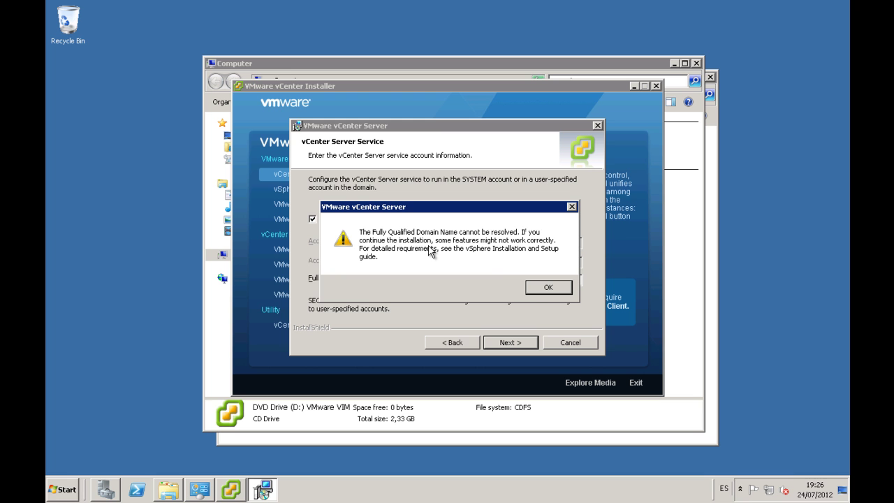
{"action": "left_click", "coordinate": [539, 288]}
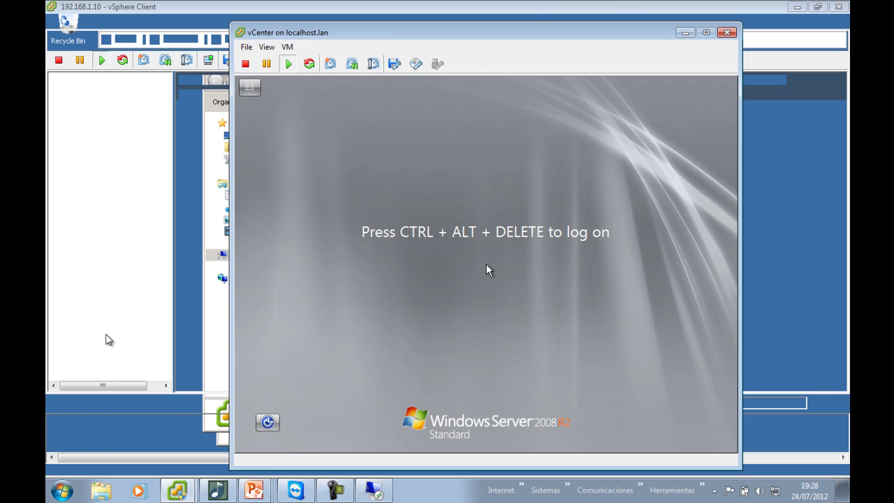
Retry the service account page, dismiss the FQDN warning again, and step back
{"action": "left_click", "coordinate": [102, 96]}
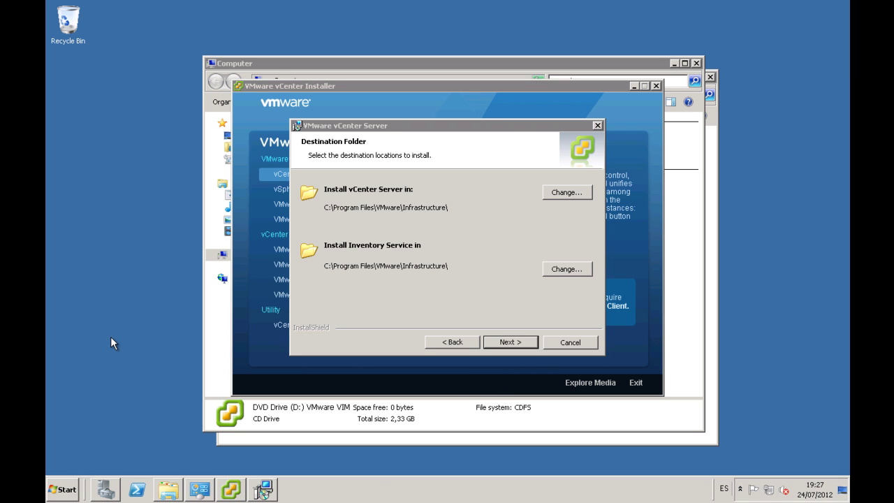
{"action": "left_click", "coordinate": [513, 194]}
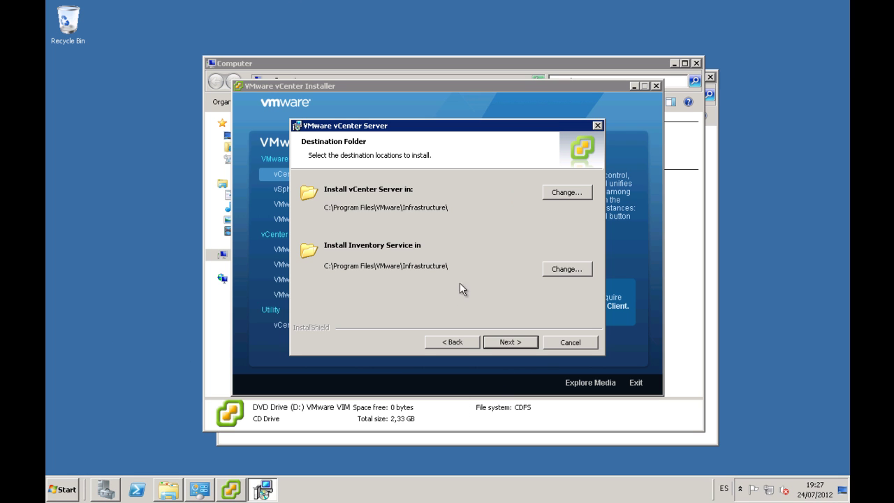
{"action": "left_click", "coordinate": [455, 343]}
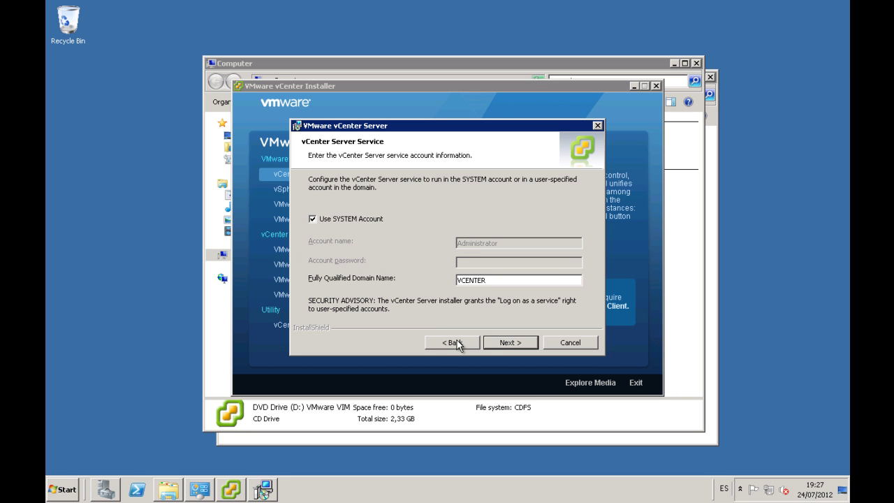
{"action": "left_click", "coordinate": [504, 341]}
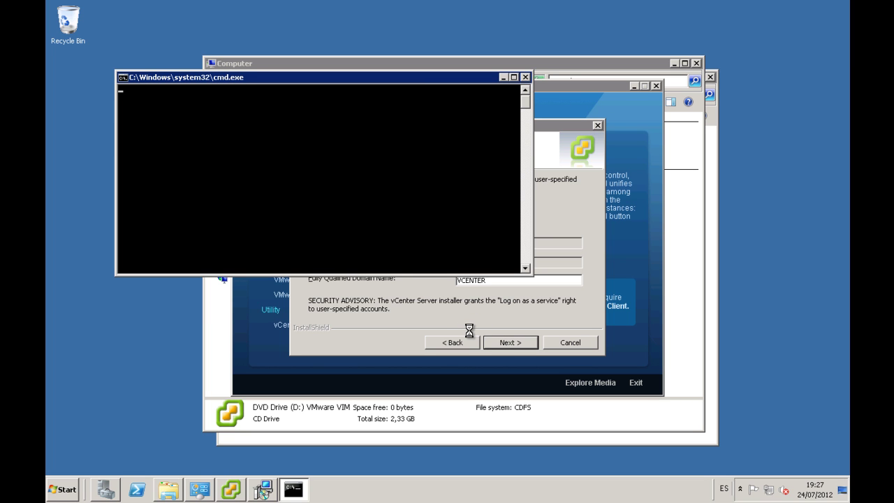
{"action": "left_click", "coordinate": [541, 289]}
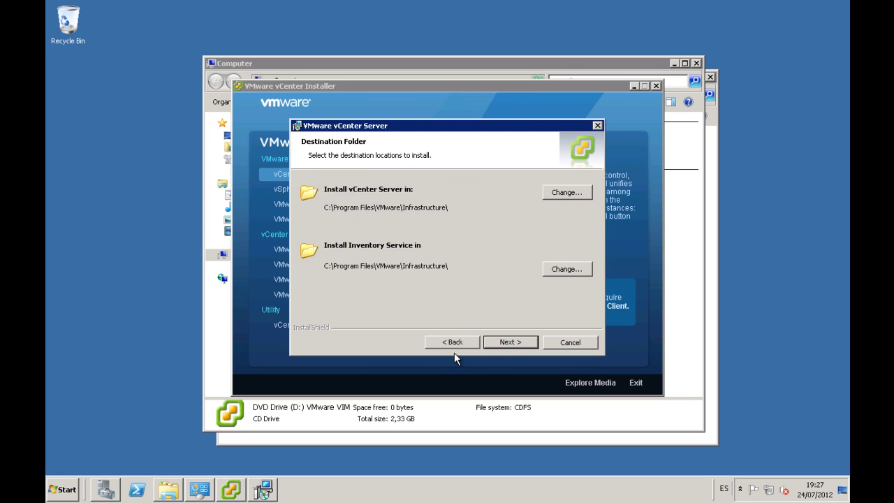
{"action": "left_click", "coordinate": [461, 341]}
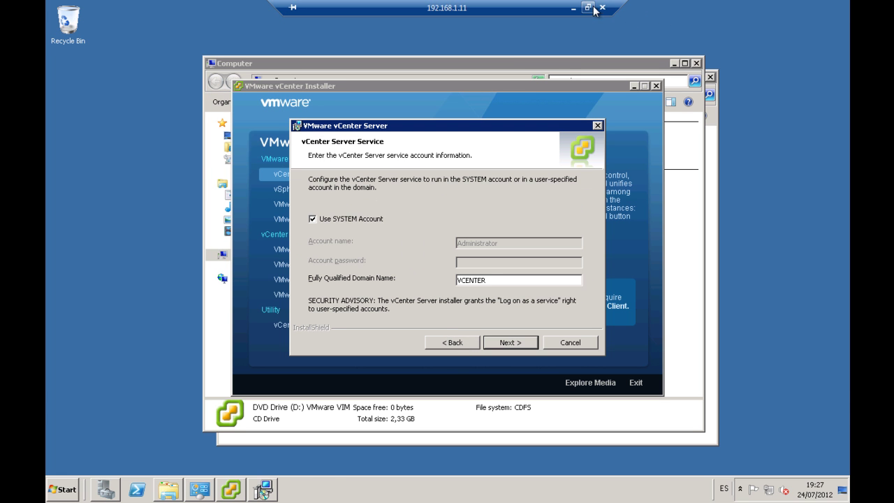
Leave full screen and check the dc01 console as it boots, then return to vCenter
{"action": "left_click", "coordinate": [585, 8]}
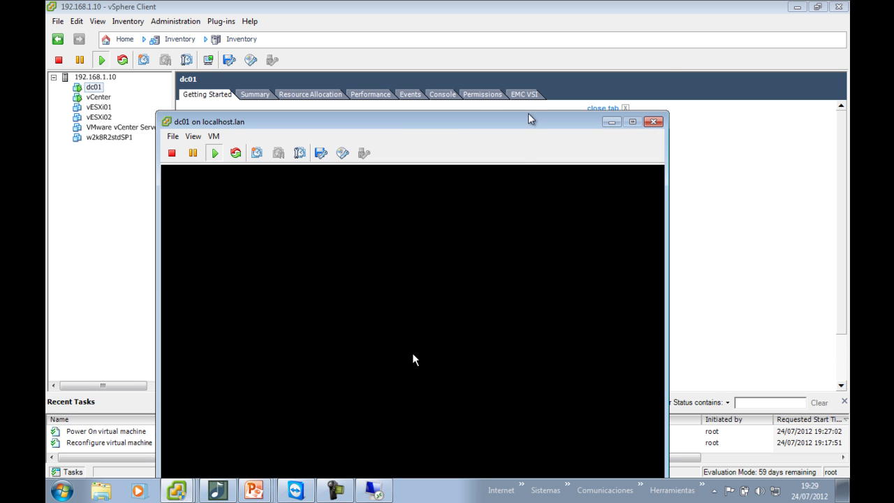
{"action": "left_click_drag", "start_coordinate": [532, 126], "coordinate": [536, 37]}
{"action": "left_click", "coordinate": [514, 217]}
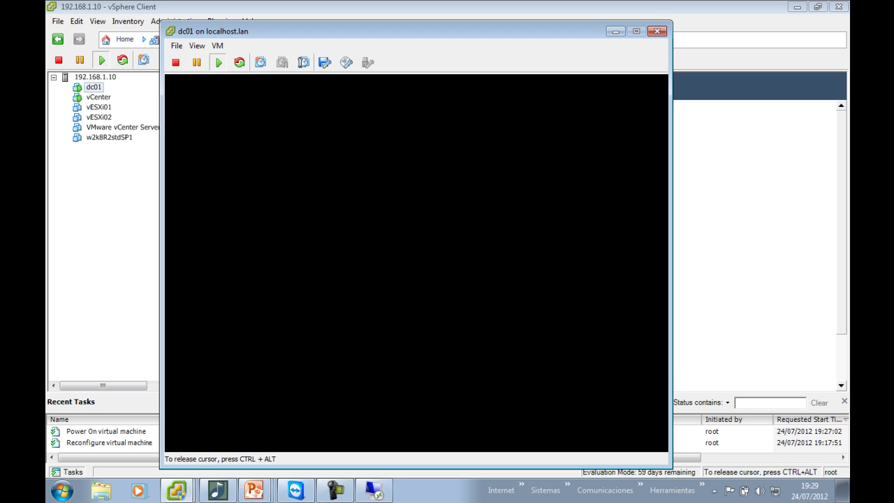
{"action": "key", "text": "ctrl+alt"}
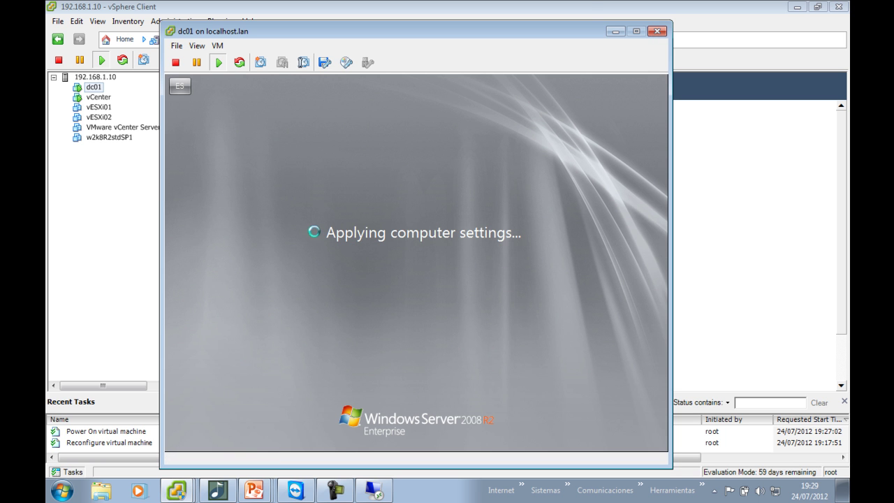
{"action": "left_click", "coordinate": [374, 489]}
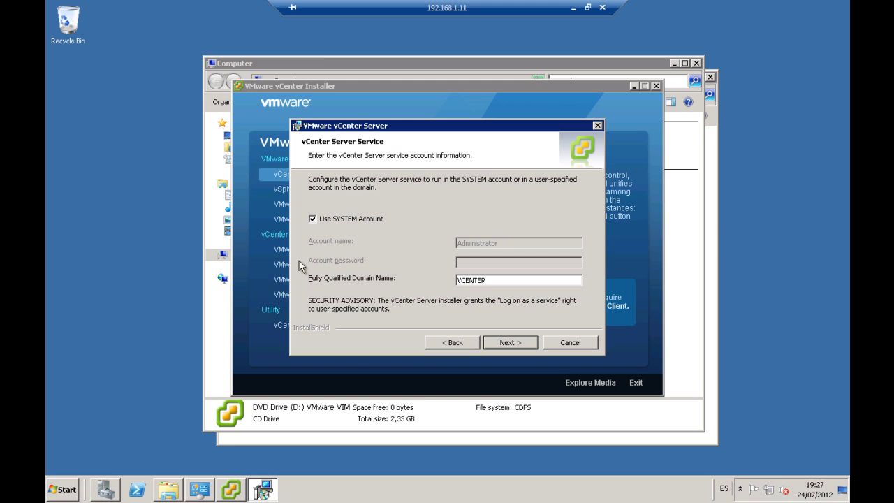
Open an administrator Command Prompt and run nslookup
{"action": "left_click", "coordinate": [58, 488]}
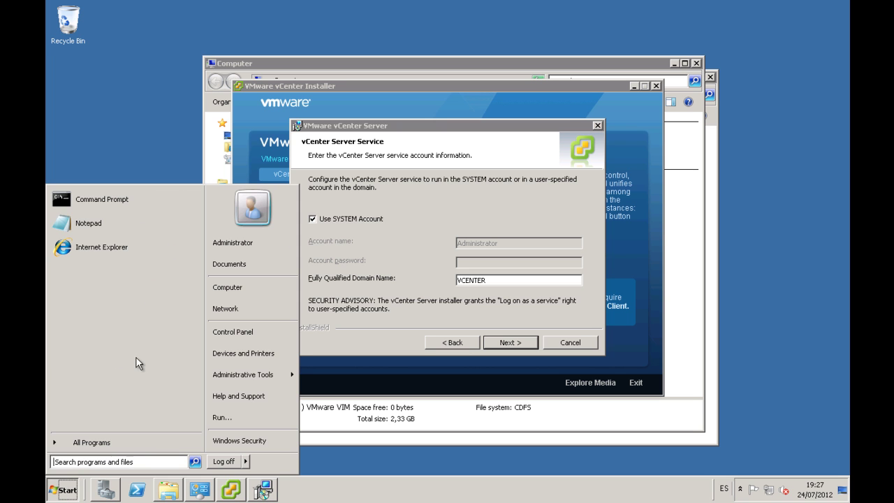
{"action": "left_click", "coordinate": [128, 201]}
{"action": "type", "text": "nslookup"}
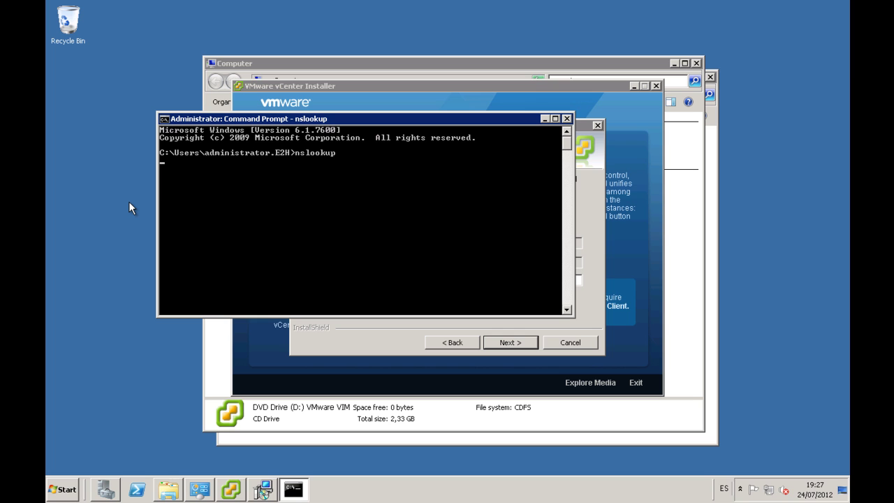
{"action": "type", "text": "exit"}
Exit nslookup, then rerun it and quit again
{"action": "key", "text": "Return"}
{"action": "key", "text": "Up"}
{"action": "key", "text": "Return"}
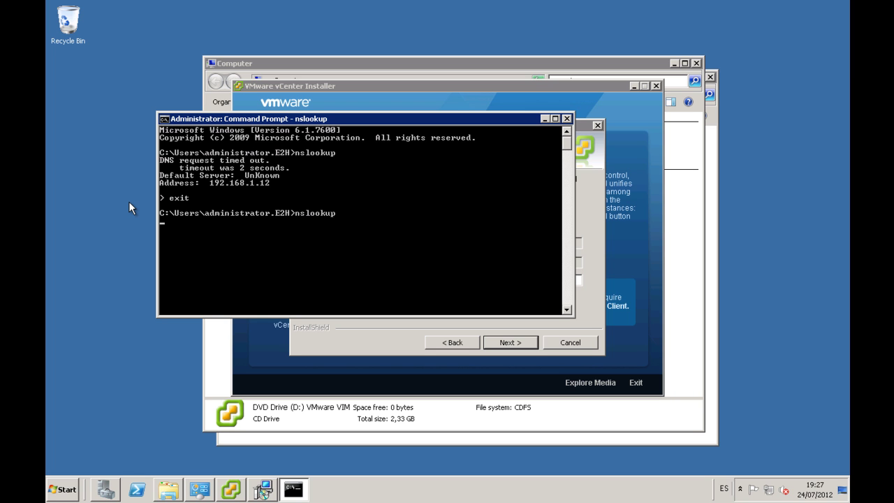
{"action": "type", "text": "exit"}
{"action": "key", "text": "Return"}
Ping 192.168.1.12 to test connectivity to the DNS server
{"action": "type", "text": "ping 102"}
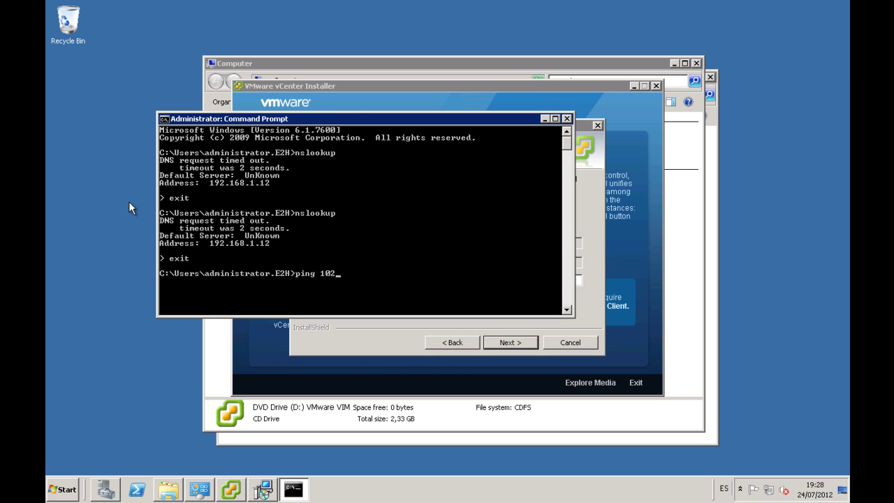
{"action": "key", "text": "BackSpace"}
{"action": "type", "text": "92.168.1.12"}
{"action": "key", "text": "Return"}
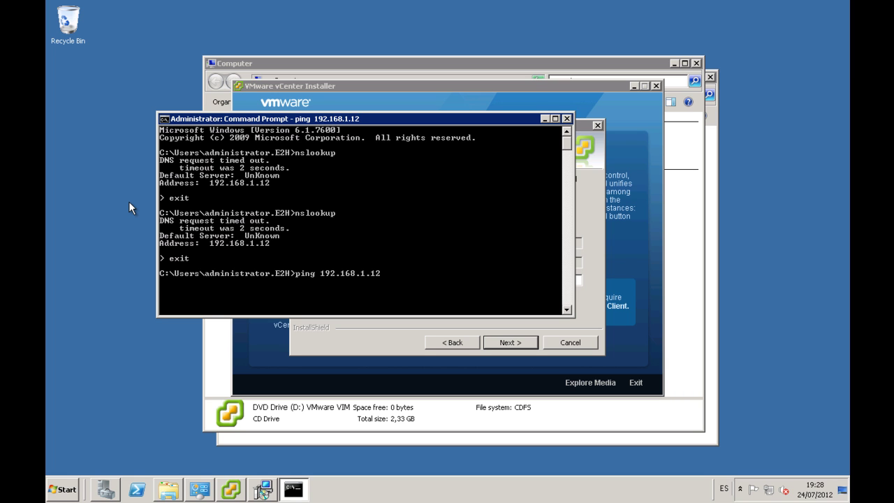
Rerun nslookup, abort the timed-out lookup, and try again before exiting
{"action": "type", "text": "nslookup"}
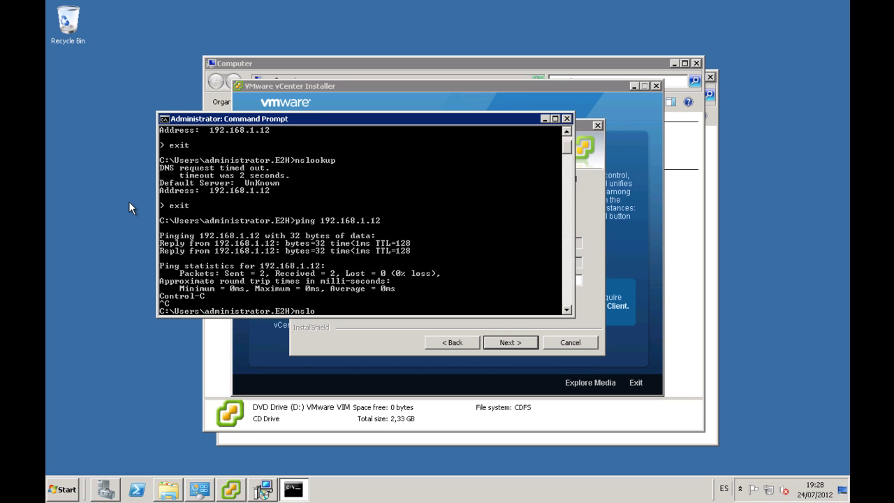
{"action": "key", "text": "Return"}
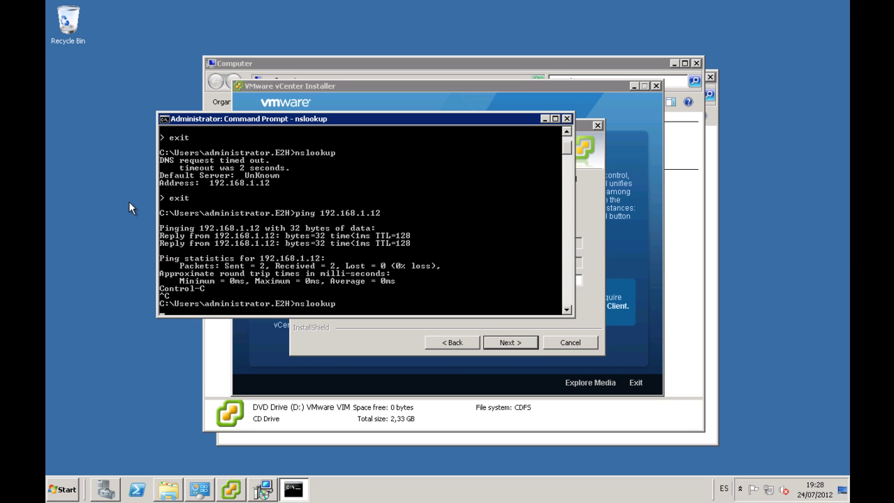
{"action": "key", "text": "ctrl+c"}
{"action": "key", "text": "Up"}
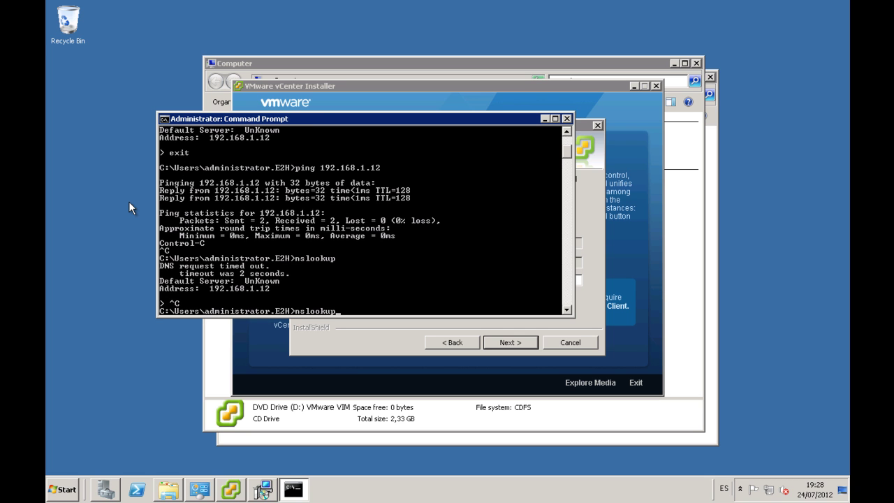
{"action": "key", "text": "Return"}
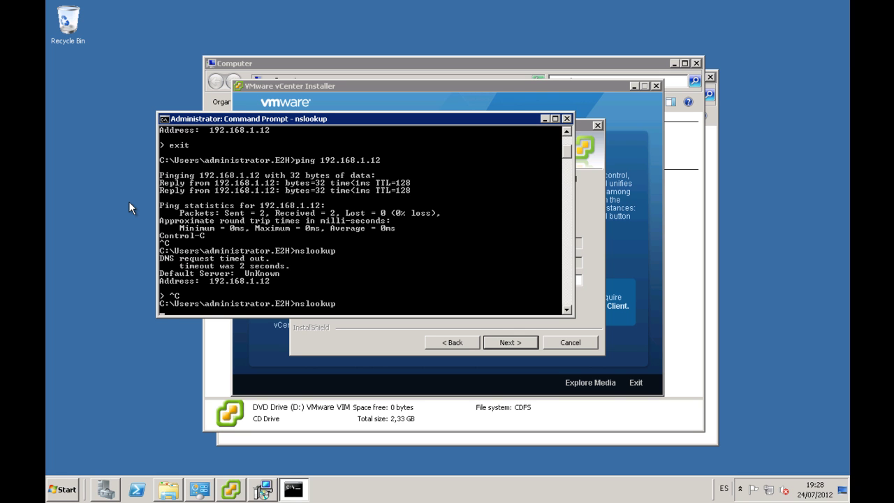
{"action": "type", "text": "exit"}
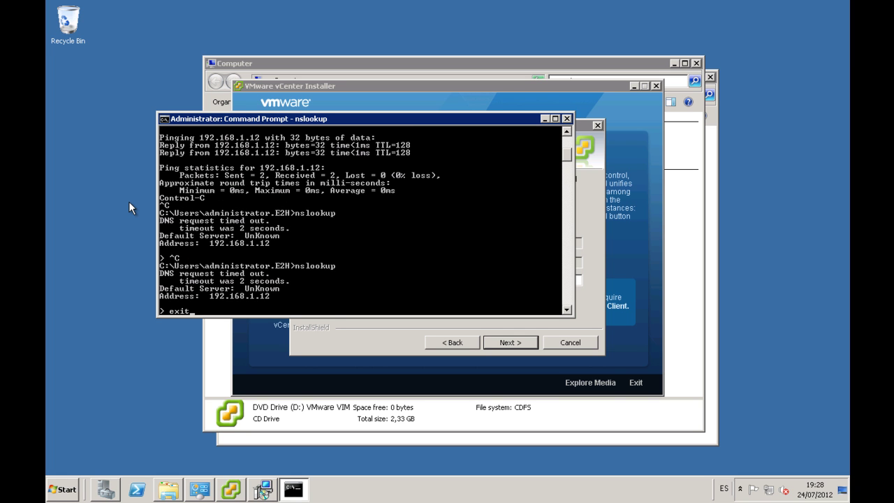
{"action": "key", "text": "Return"}
Restart nslookup and look up the vcenter host name
{"action": "key", "text": "Up"}
{"action": "key", "text": "Return"}
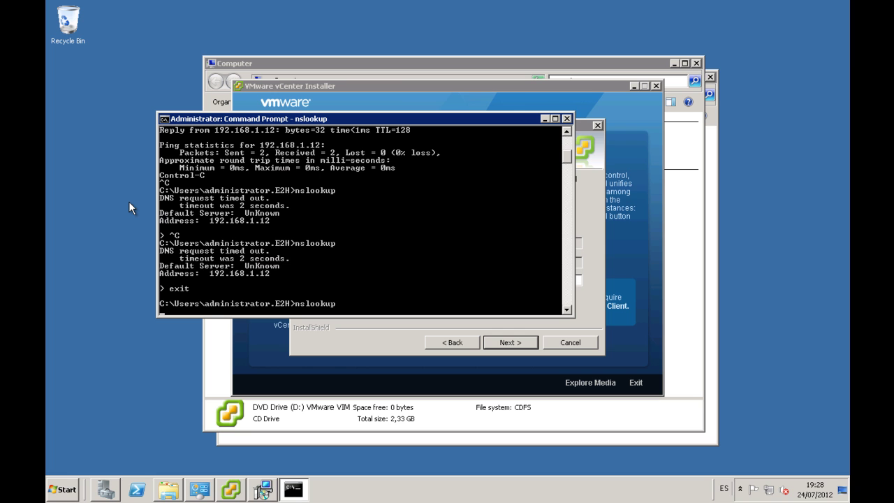
{"action": "key", "text": "Return"}
{"action": "key", "text": "Return"}
{"action": "type", "text": "vcenter"}
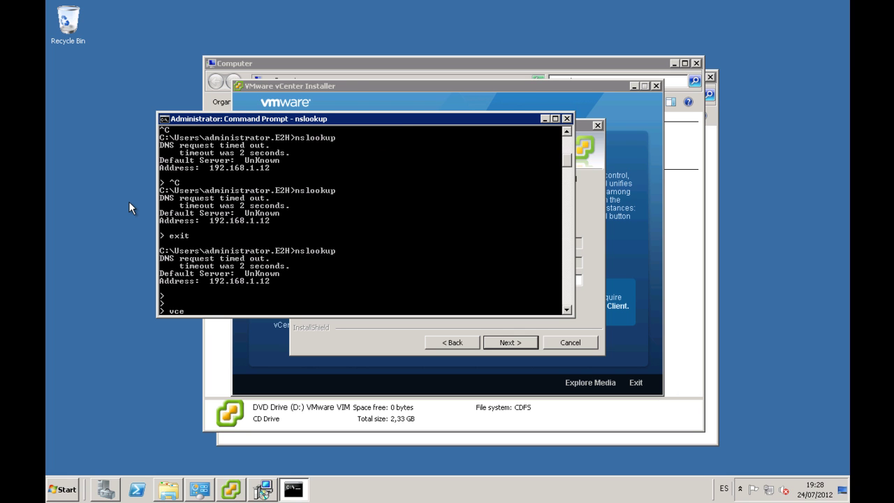
{"action": "key", "text": "Return"}
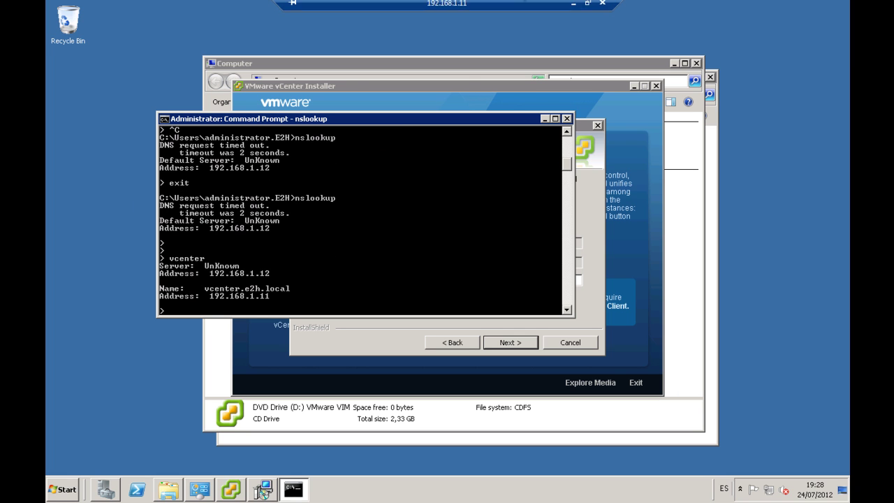
Confirm dc01.e2h.local as default server and resolve vcenter directly to 192.168.1.11
{"action": "type", "text": "exit"}
{"action": "key", "text": "Return"}
{"action": "key", "text": "Up"}
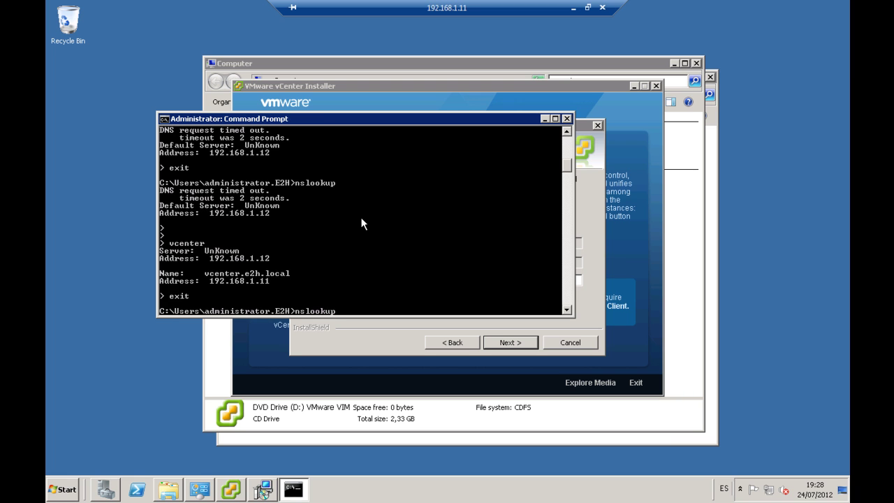
{"action": "key", "text": "Return"}
{"action": "type", "text": "exi"}
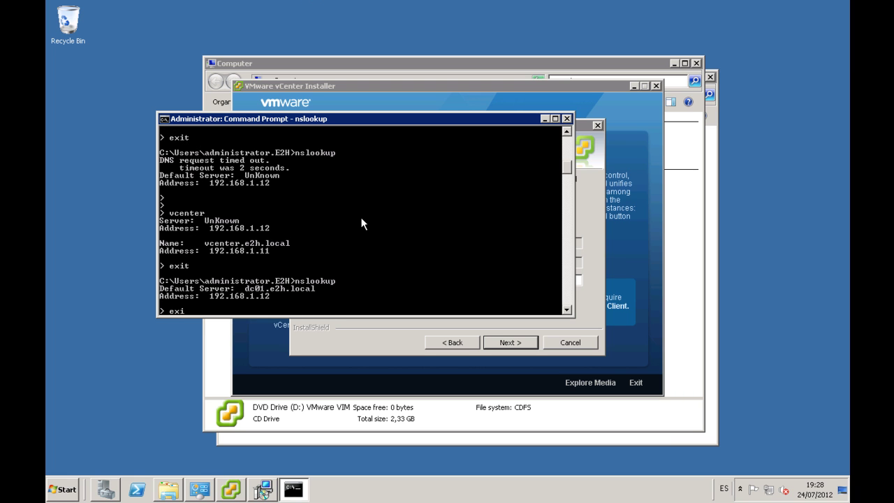
{"action": "type", "text": "t"}
{"action": "key", "text": "Return"}
{"action": "key", "text": "Up"}
{"action": "type", "text": "vcenter"}
{"action": "key", "text": "Return"}
Resubmit the VCENTER service account settings repeatedly, accepting the unresolved FQDN warning each time
{"action": "left_click", "coordinate": [380, 350]}
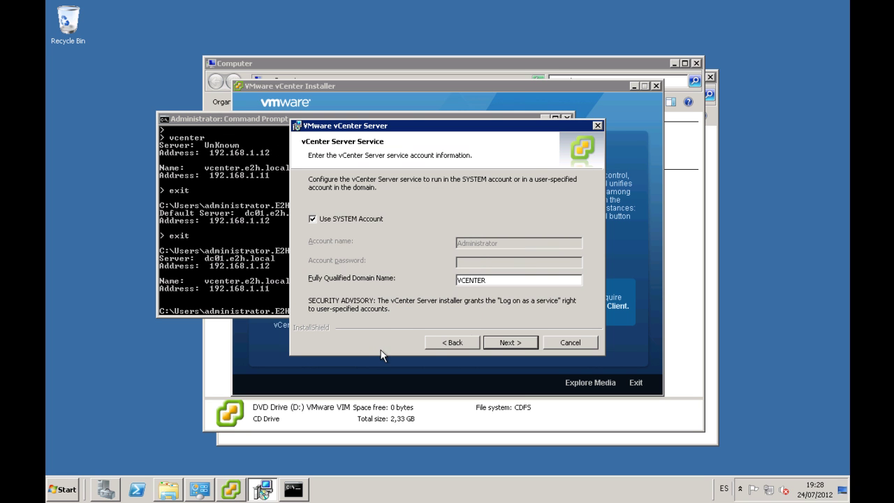
{"action": "left_click", "coordinate": [498, 341]}
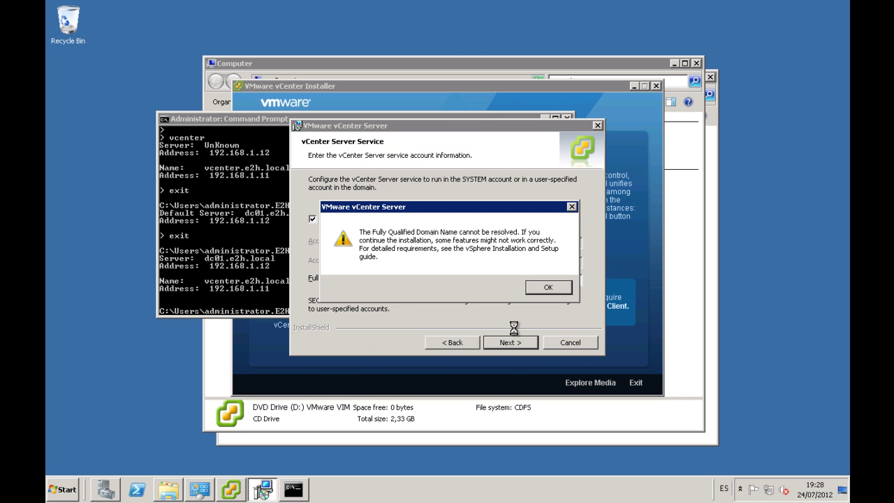
{"action": "left_click", "coordinate": [551, 288]}
{"action": "left_click", "coordinate": [462, 344]}
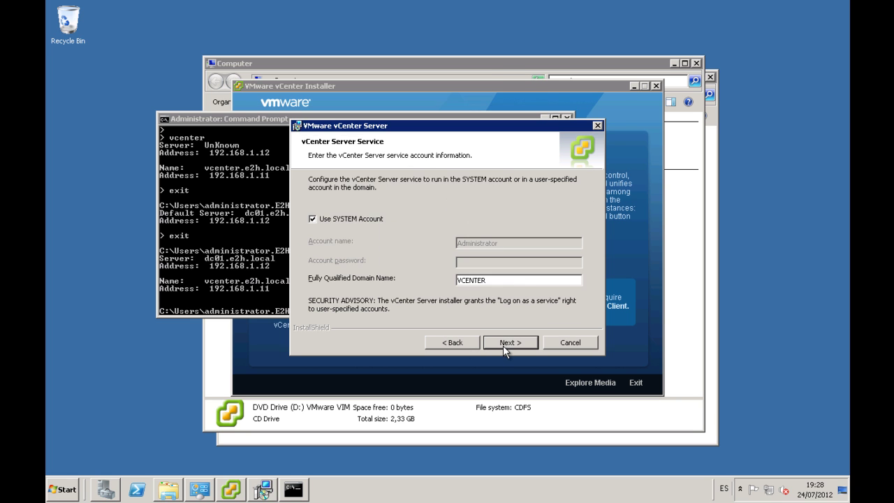
{"action": "left_click", "coordinate": [508, 345]}
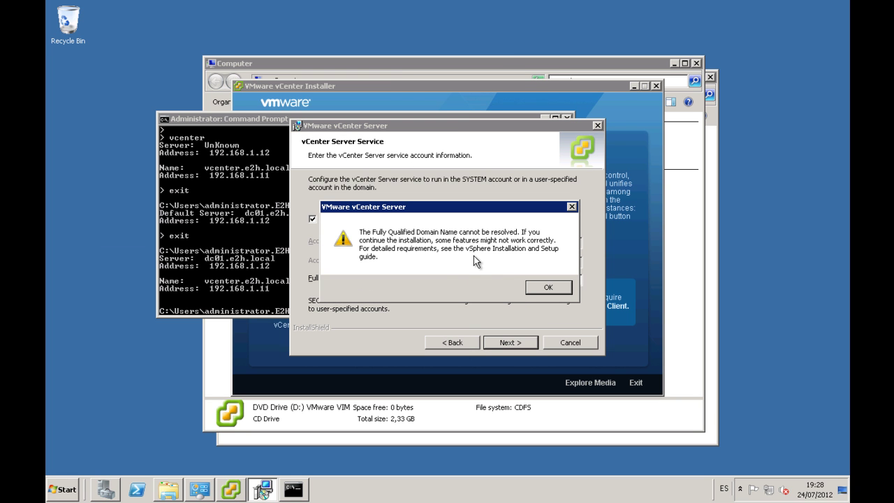
{"action": "left_click", "coordinate": [546, 287]}
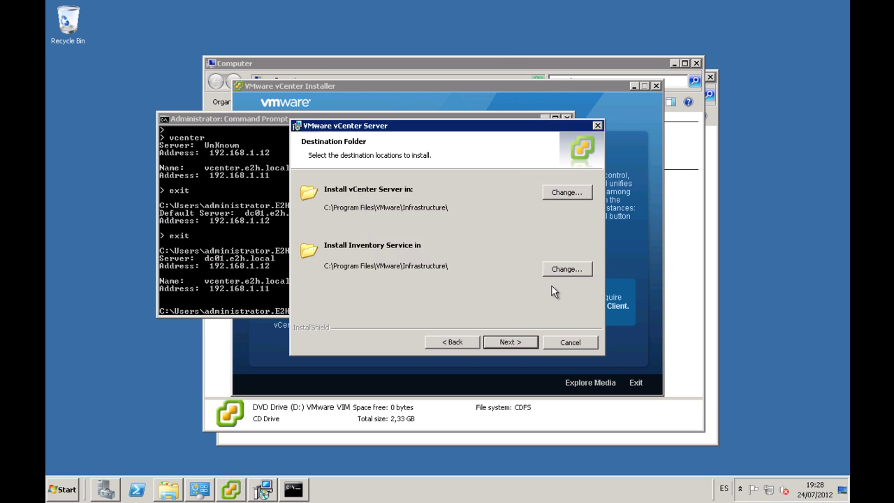
{"action": "left_click", "coordinate": [456, 343]}
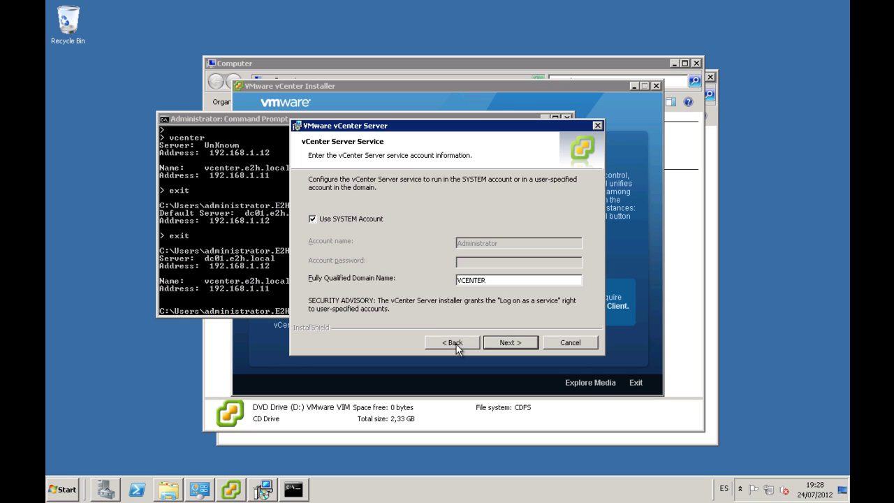
{"action": "left_click", "coordinate": [499, 342]}
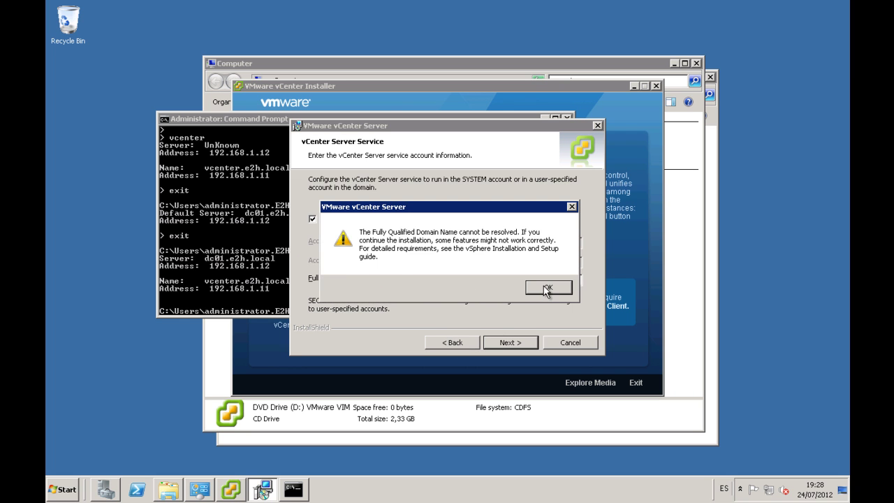
{"action": "left_click", "coordinate": [543, 286]}
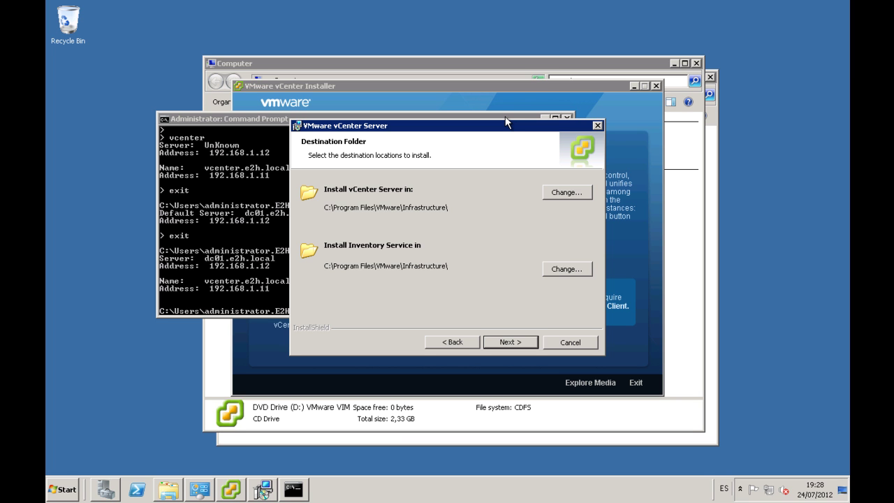
Keep the default destination folders and create a standalone vCenter Server instance
{"action": "left_click", "coordinate": [509, 342]}
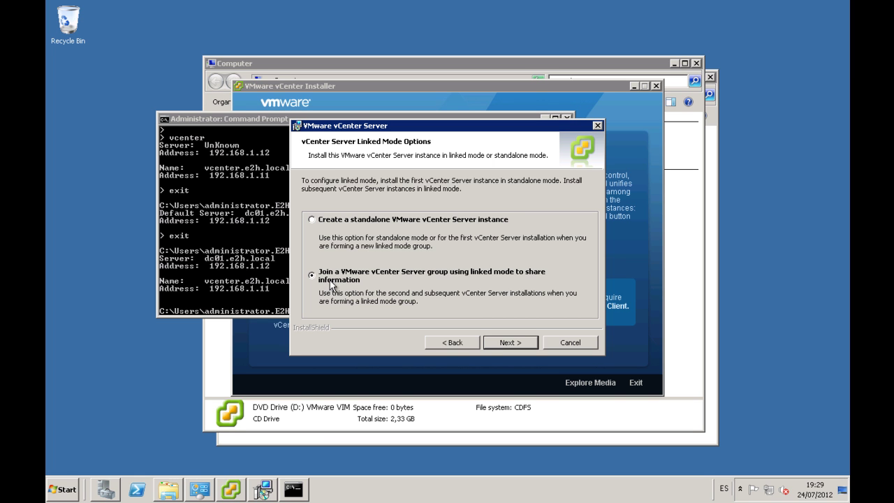
{"action": "left_click", "coordinate": [342, 223]}
{"action": "left_click", "coordinate": [512, 342]}
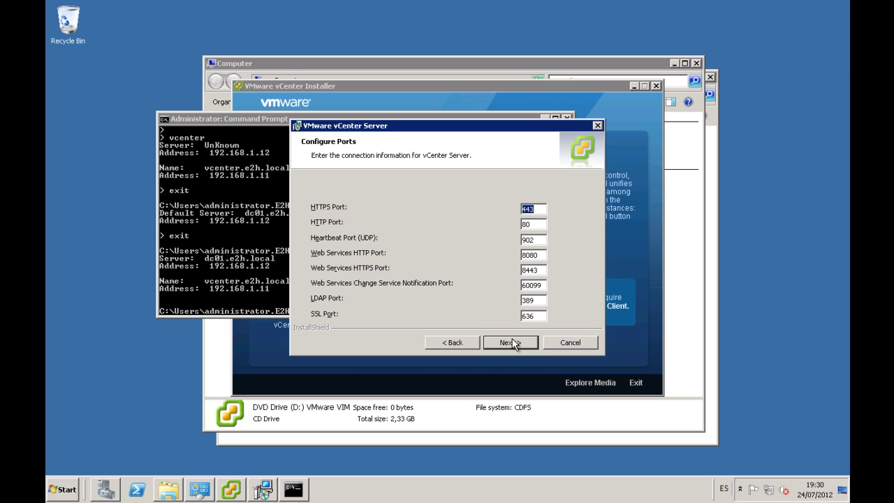
Accept the default vCenter ports (HTTPS 443, HTTP 80, LDAP 389) and Inventory Service ports
{"action": "left_click", "coordinate": [515, 343]}
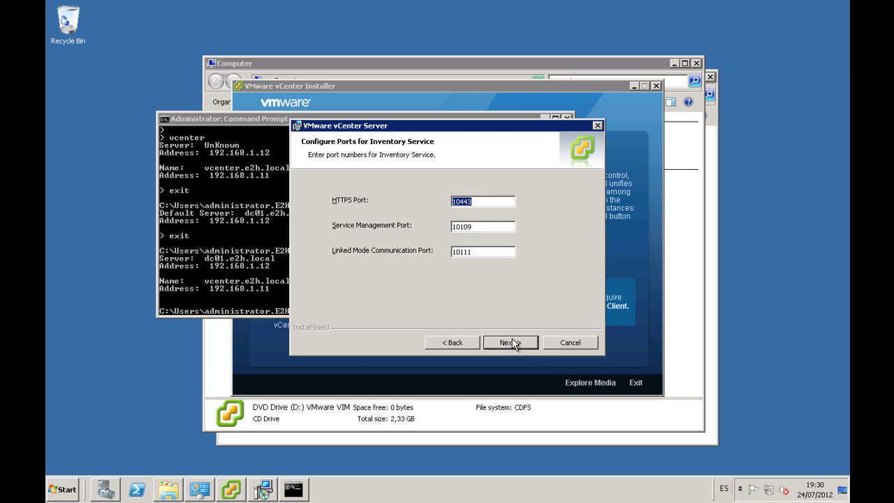
{"action": "left_click", "coordinate": [515, 344]}
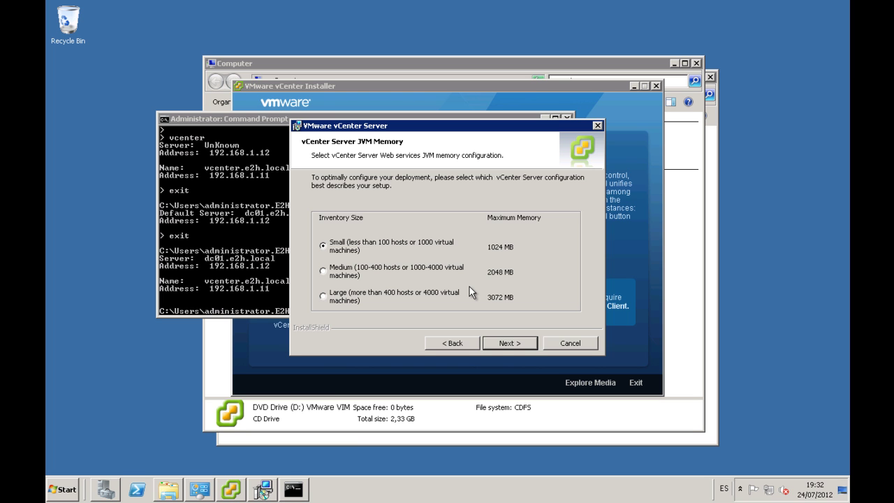
Keep the Small 1024 MB JVM memory size and continue to Ready to Install
{"action": "left_click", "coordinate": [500, 342]}
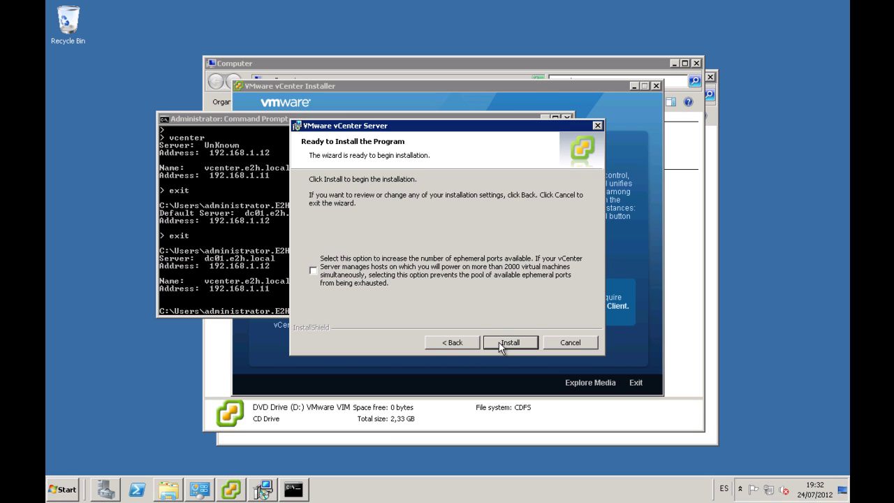
Start the vCenter Server installation, minimize the remote session, and close the dc01 console
{"action": "left_click", "coordinate": [498, 342]}
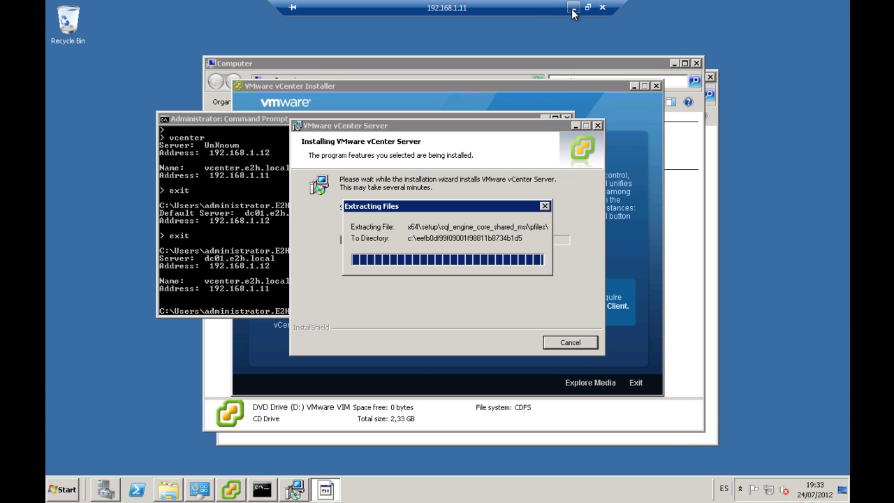
{"action": "left_click", "coordinate": [572, 8]}
{"action": "left_click", "coordinate": [657, 30]}
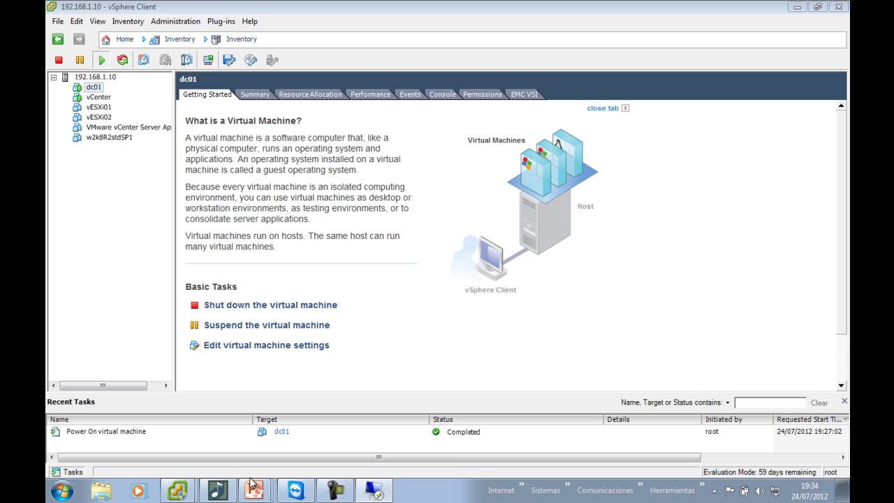
Return to the PowerPoint slideshow and advance to slide 6 on vCenter Appliance
{"action": "mouse_move", "coordinate": [255, 493]}
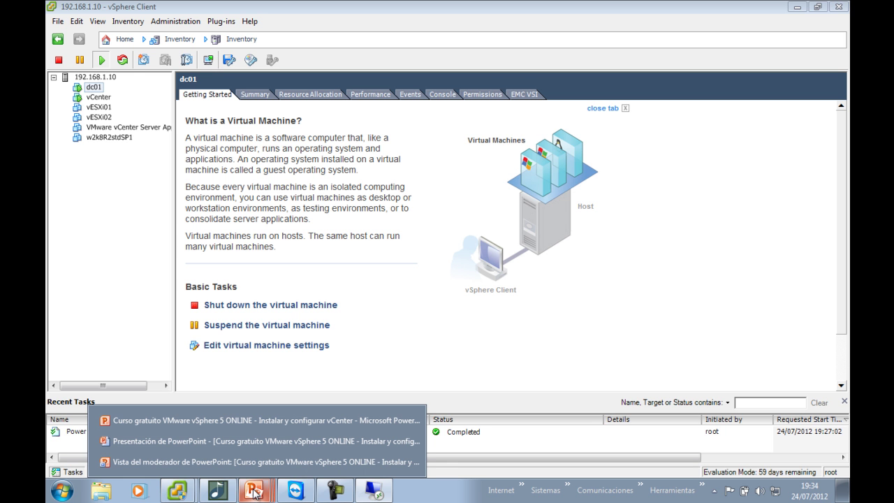
{"action": "left_click", "coordinate": [268, 445]}
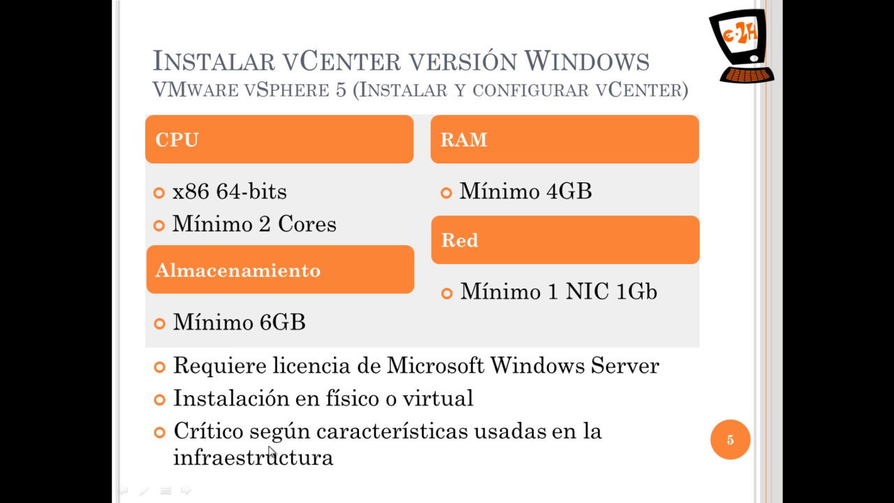
{"action": "left_click", "coordinate": [503, 123]}
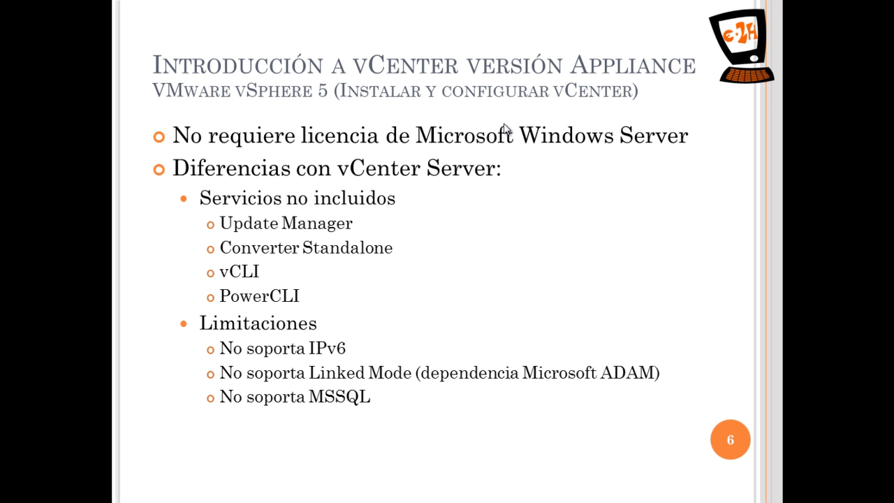
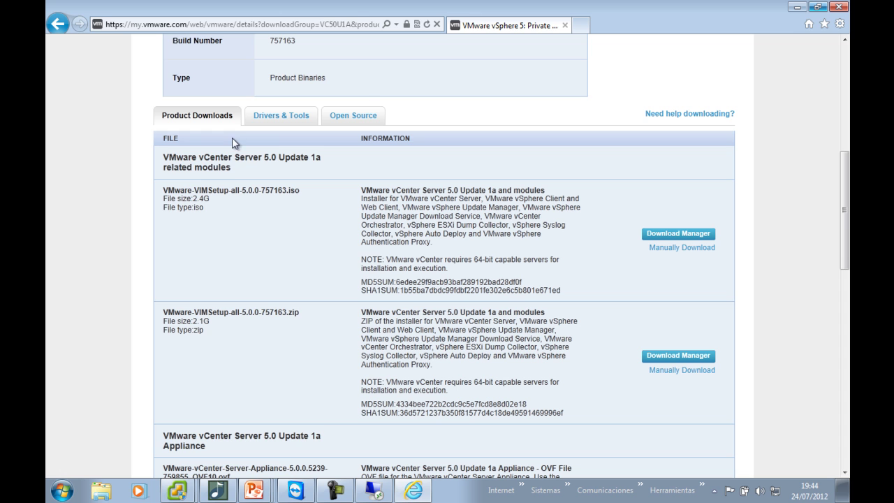
Highlight the related modules heading, the first download's iso type, and the vCenter Server Appliance heading
{"action": "left_click_drag", "start_coordinate": [163, 156], "coordinate": [223, 167]}
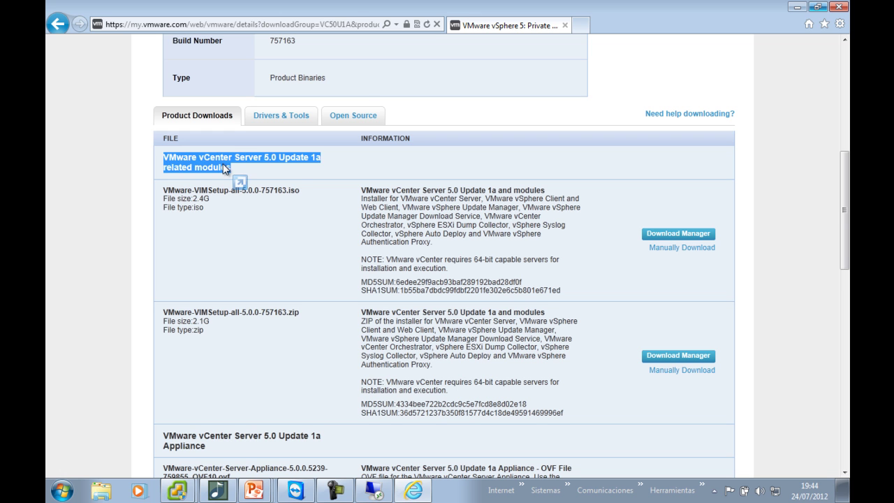
{"action": "left_click_drag", "start_coordinate": [308, 198], "coordinate": [291, 195]}
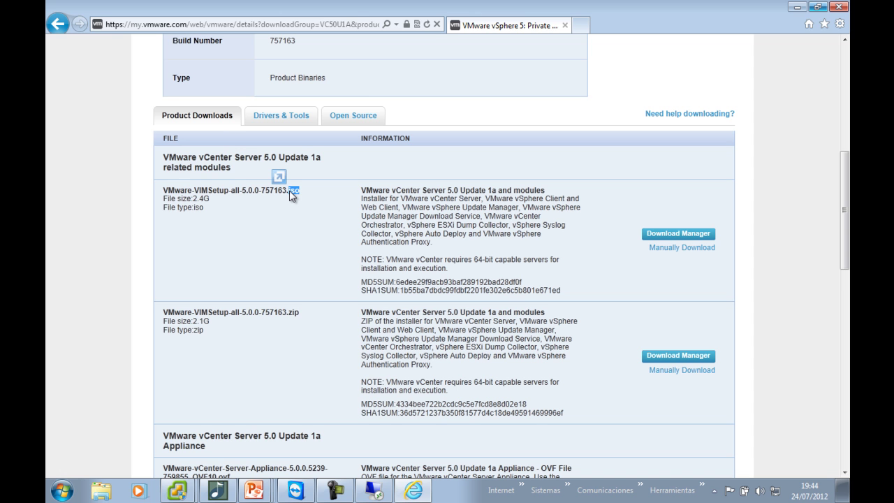
{"action": "scroll", "coordinate": [290, 196], "scroll_direction": "down", "scroll_amount": 2}
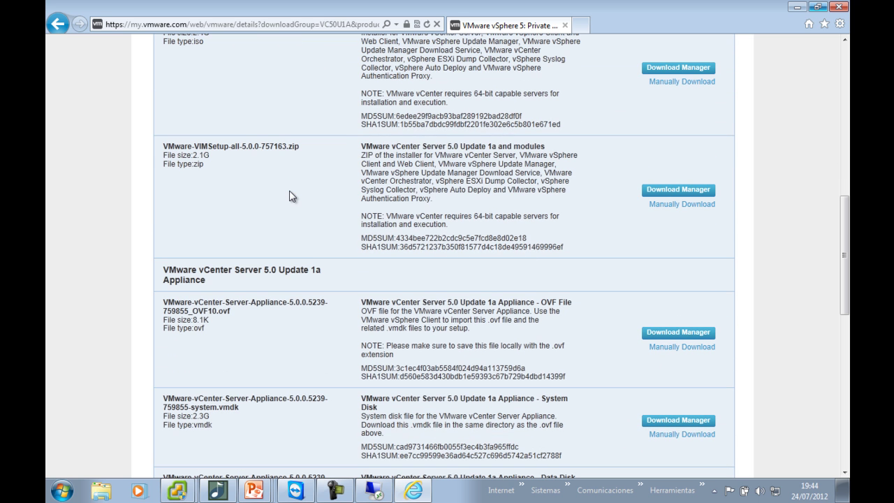
{"action": "left_click_drag", "start_coordinate": [199, 280], "coordinate": [162, 277]}
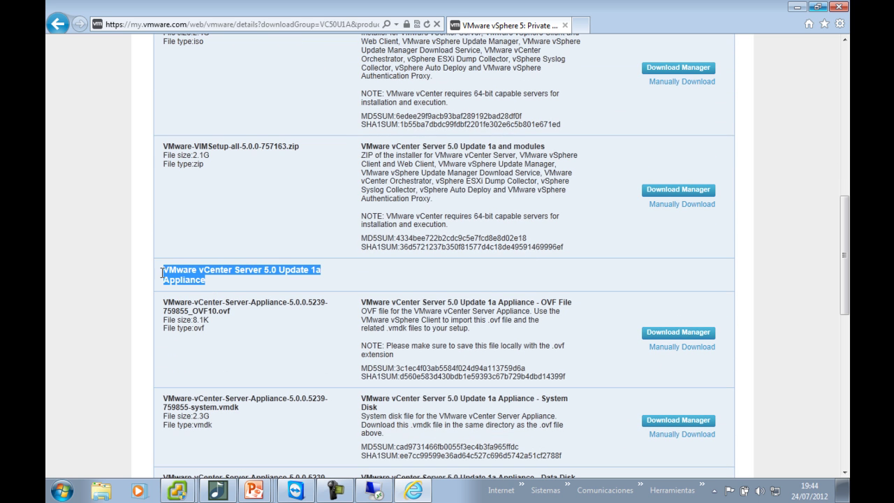
Scroll to the Appliance files and highlight the ovf file, system disk vmdk, and data disk vmdk
{"action": "scroll", "coordinate": [162, 278], "scroll_direction": "down", "scroll_amount": 2}
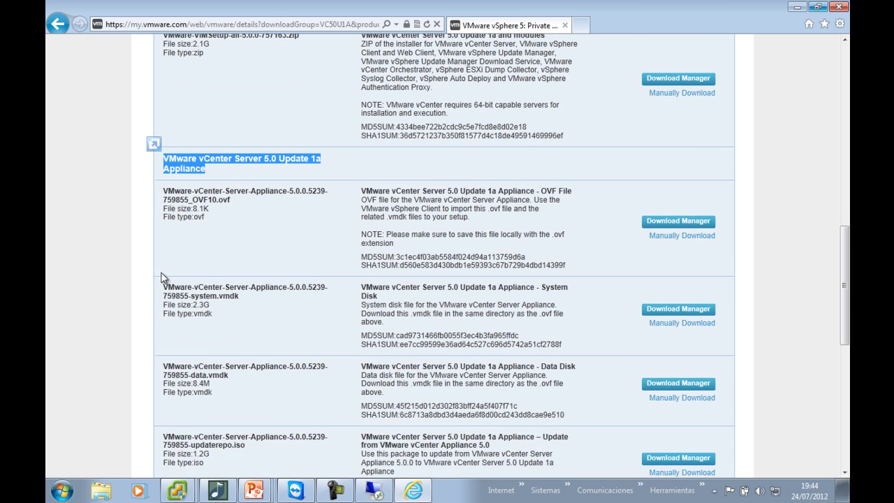
{"action": "scroll", "coordinate": [162, 277], "scroll_direction": "down", "scroll_amount": 1}
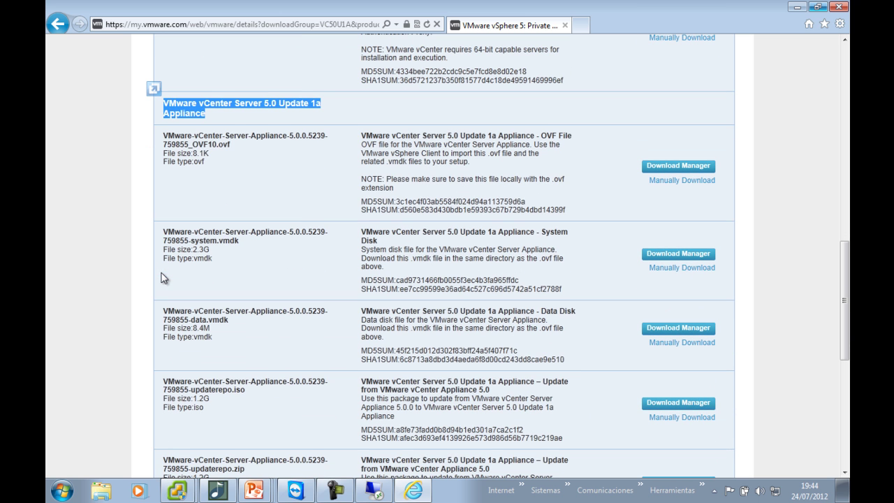
{"action": "left_click", "coordinate": [248, 153]}
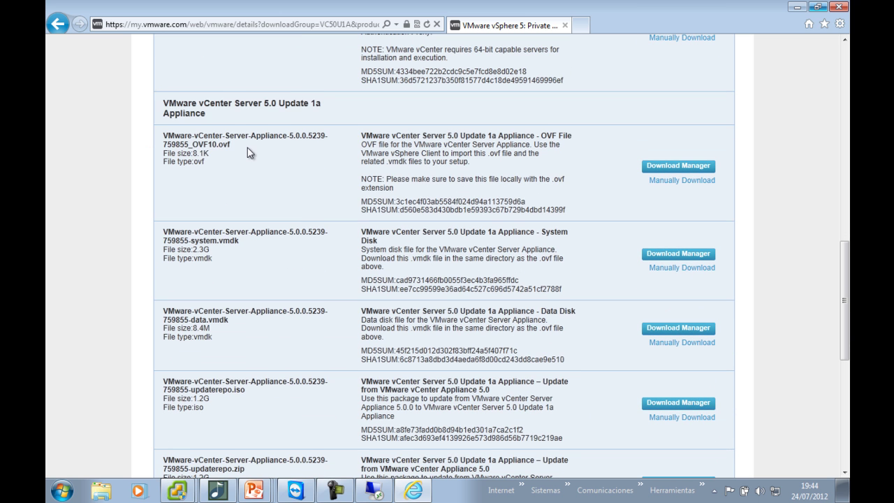
{"action": "left_click_drag", "start_coordinate": [229, 143], "coordinate": [222, 146]}
{"action": "left_click_drag", "start_coordinate": [241, 243], "coordinate": [209, 244]}
{"action": "left_click_drag", "start_coordinate": [230, 322], "coordinate": [206, 324]}
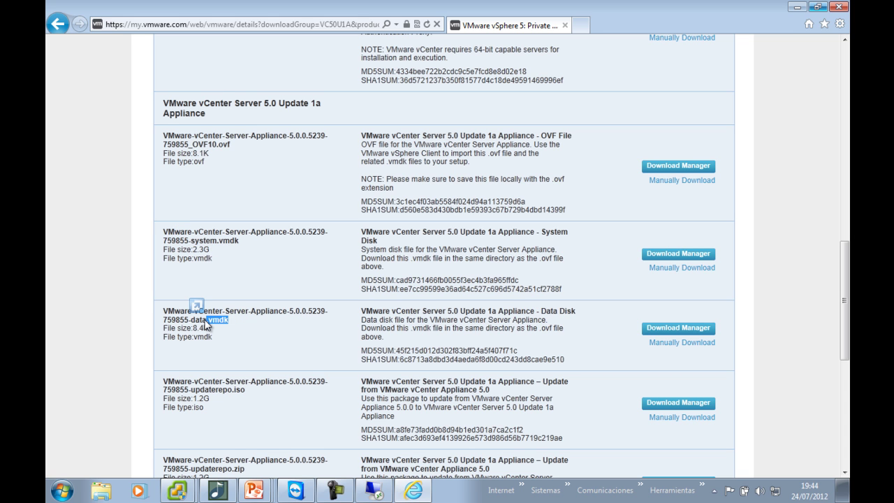
{"action": "left_click", "coordinate": [93, 302]}
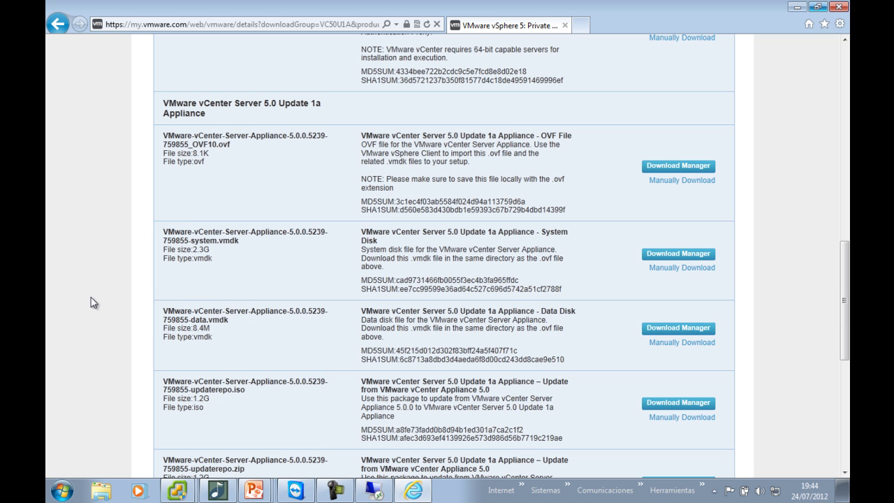
Open Descargas > vCenter Appliance 5 u1 sorted by Nombre, widening the column to show full file names
{"action": "left_click", "coordinate": [107, 491]}
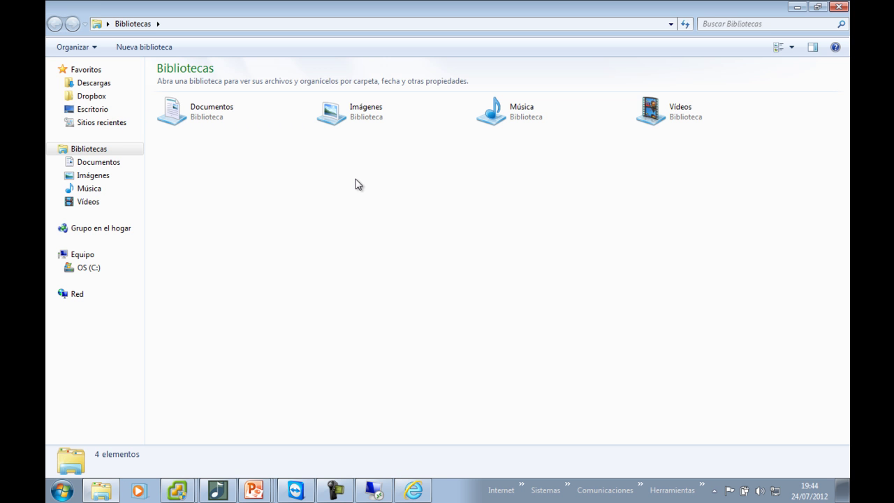
{"action": "left_click", "coordinate": [104, 85]}
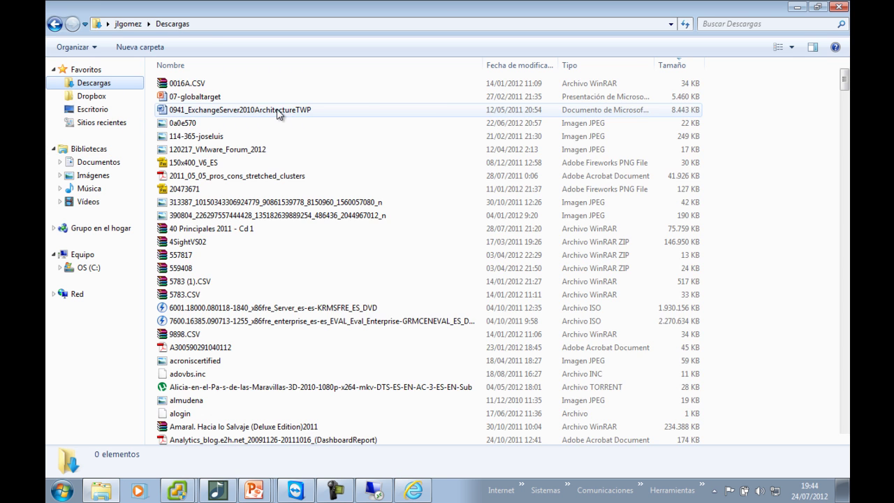
{"action": "left_click", "coordinate": [314, 65]}
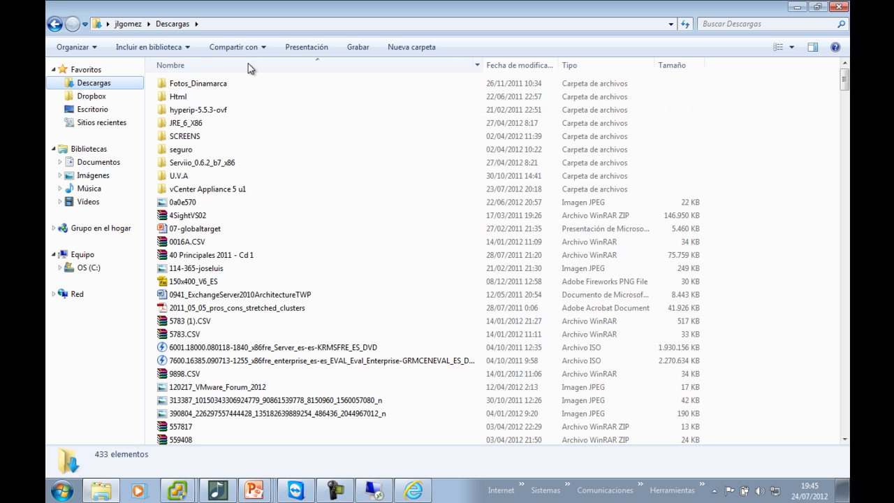
{"action": "double_click", "coordinate": [217, 188]}
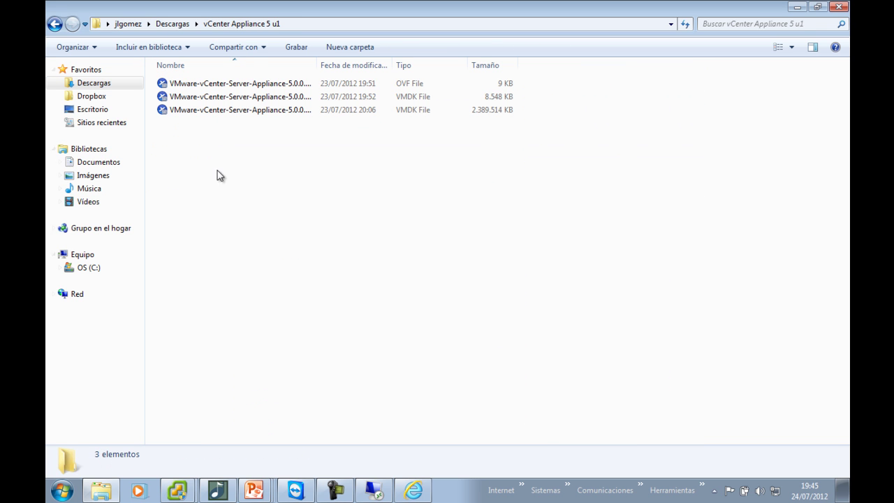
{"action": "double_click", "coordinate": [316, 64]}
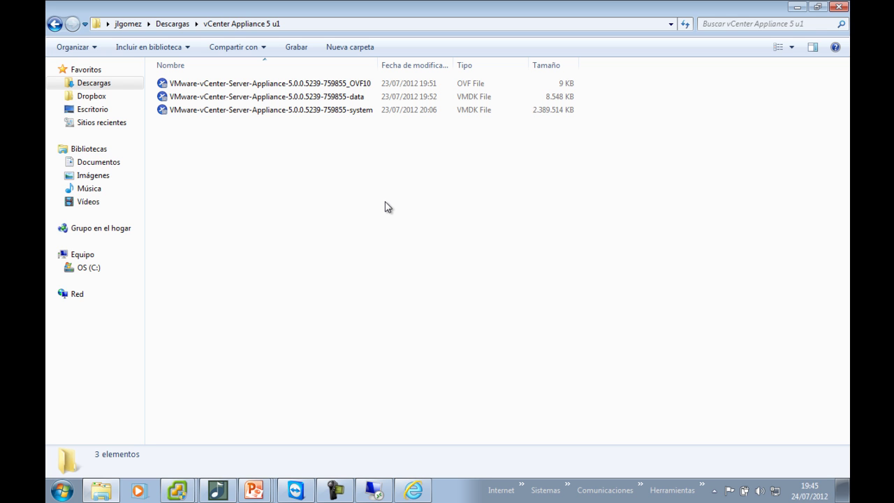
{"action": "mouse_move", "coordinate": [264, 490]}
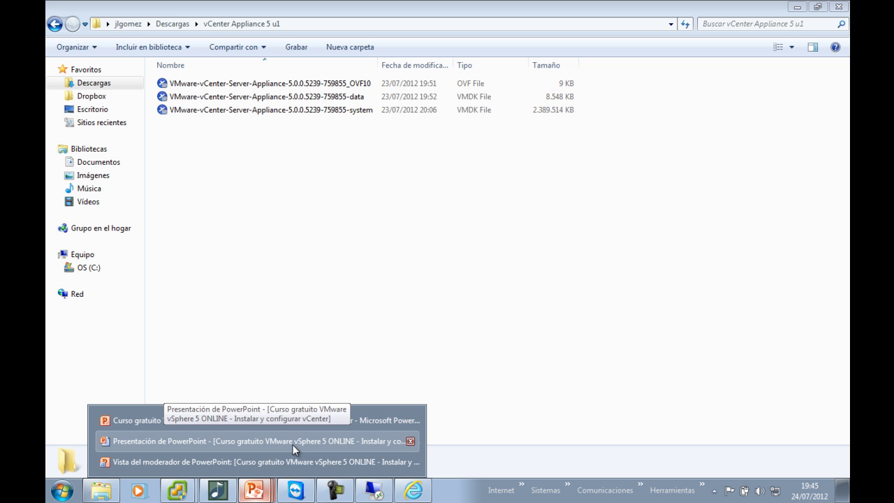
Show the vCenter Appliance deployment slide, then switch to the remote server desktop
{"action": "left_click", "coordinate": [292, 444]}
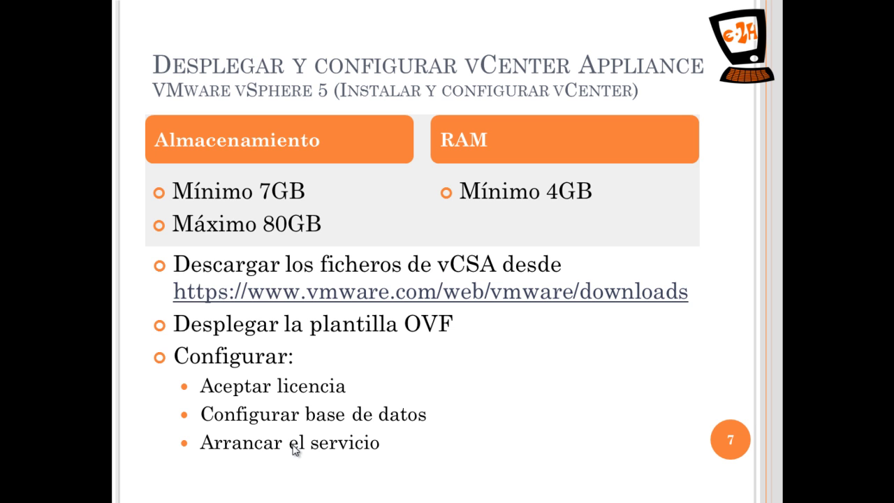
{"action": "key", "text": "super"}
{"action": "left_click", "coordinate": [352, 484]}
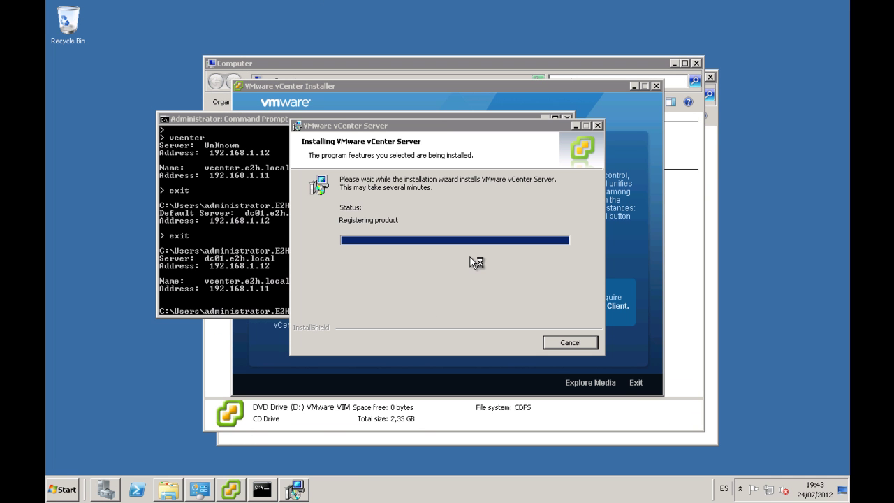
Minimize the remote desktop session, leaving the vCenter Server installer running
{"action": "left_click", "coordinate": [469, 217]}
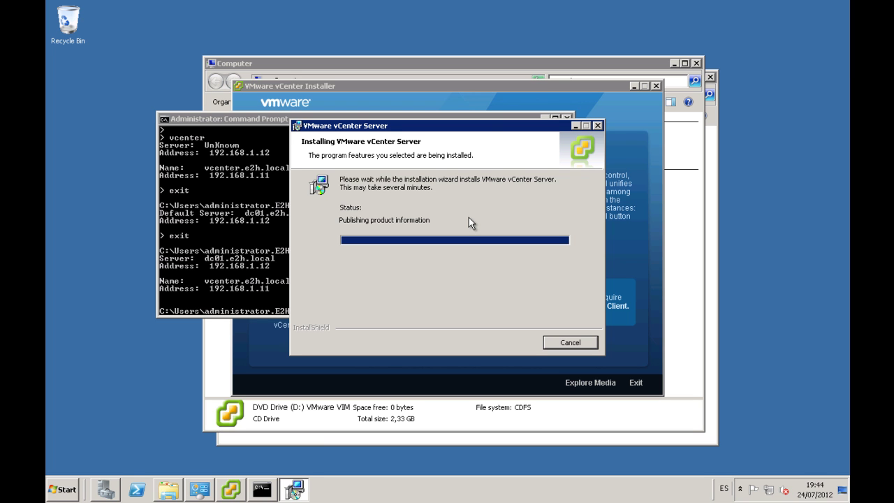
{"action": "mouse_move", "coordinate": [566, 4]}
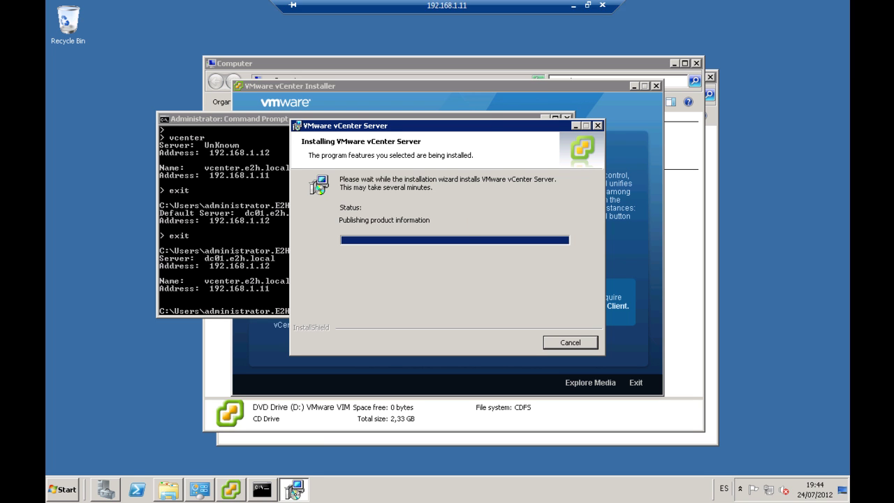
{"action": "left_click", "coordinate": [573, 9]}
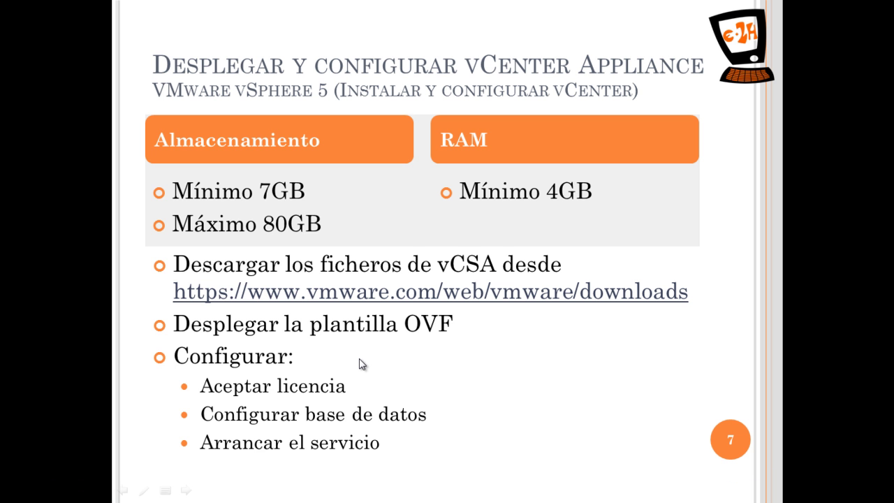
Open and close the vCenter VM console, then bring the vSphere Client for 192.168.1.10 forward
{"action": "key", "text": "super"}
{"action": "left_click", "coordinate": [185, 493]}
{"action": "left_click", "coordinate": [185, 493]}
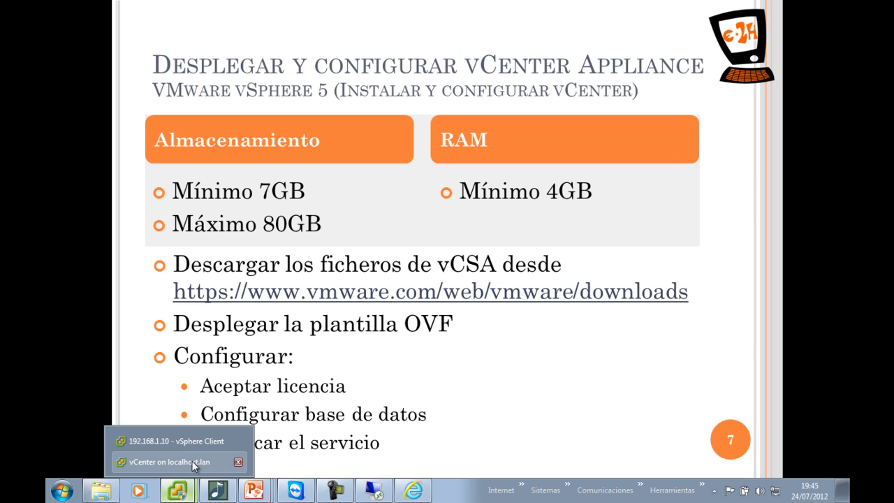
{"action": "left_click", "coordinate": [192, 461]}
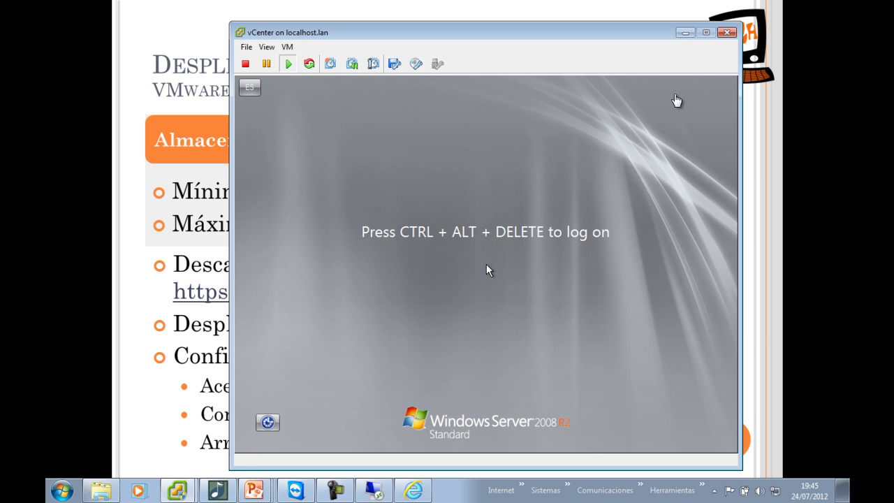
{"action": "left_click", "coordinate": [727, 33]}
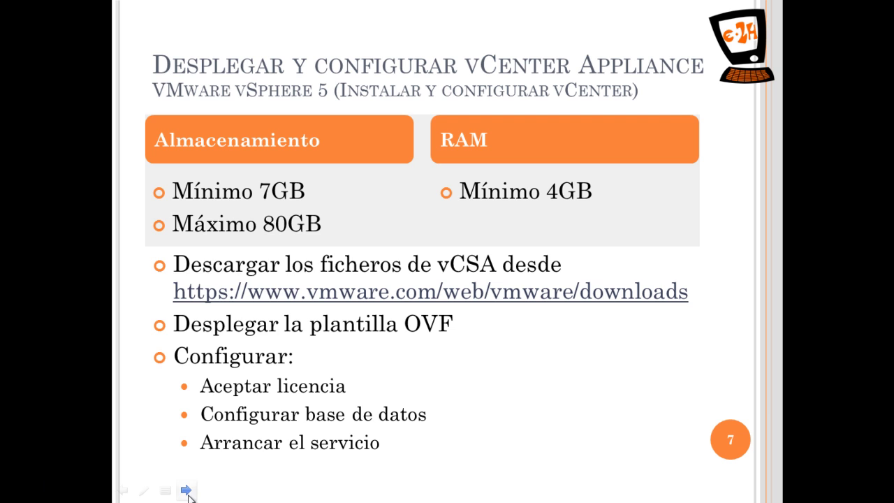
{"action": "key", "text": "super"}
{"action": "left_click", "coordinate": [186, 492]}
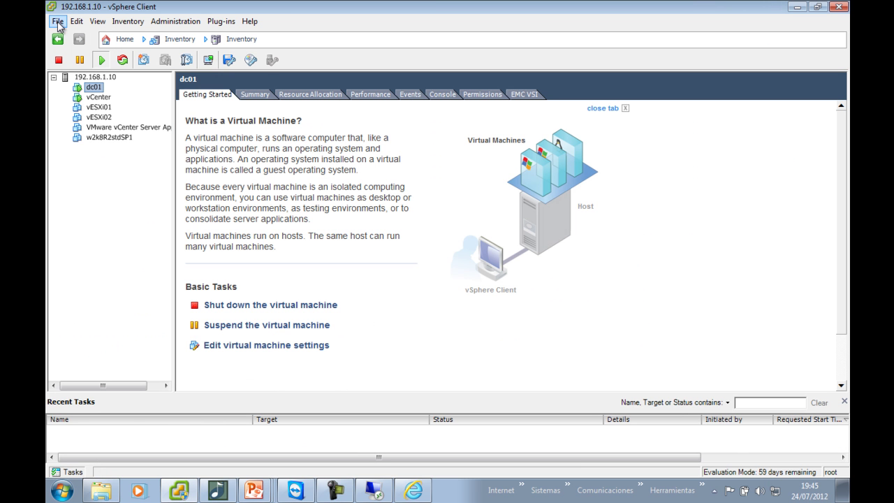
Start Deploy OVF Template with the vCenter Appliance 5 u1 OVF file as its source
{"action": "left_click", "coordinate": [58, 22]}
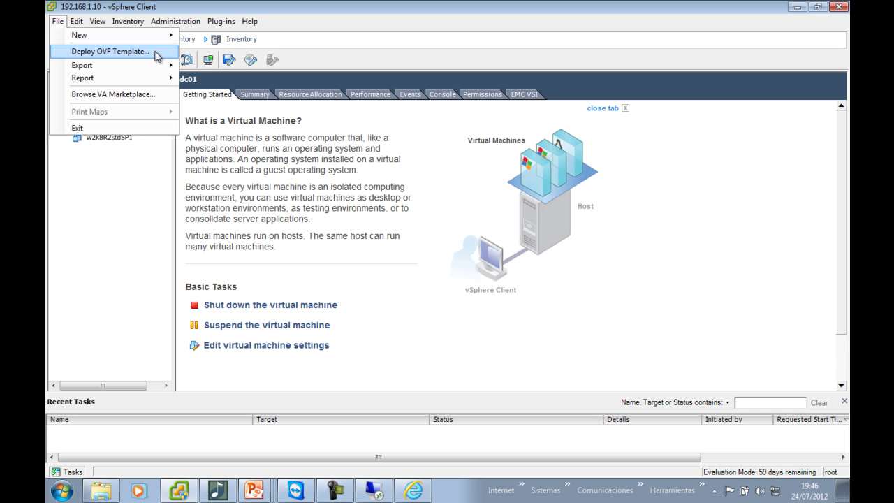
{"action": "left_click", "coordinate": [157, 56]}
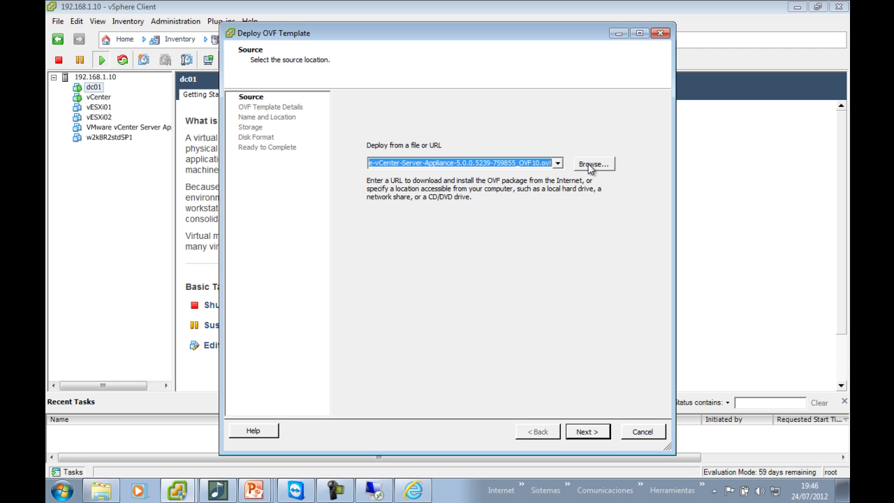
{"action": "left_click", "coordinate": [590, 164]}
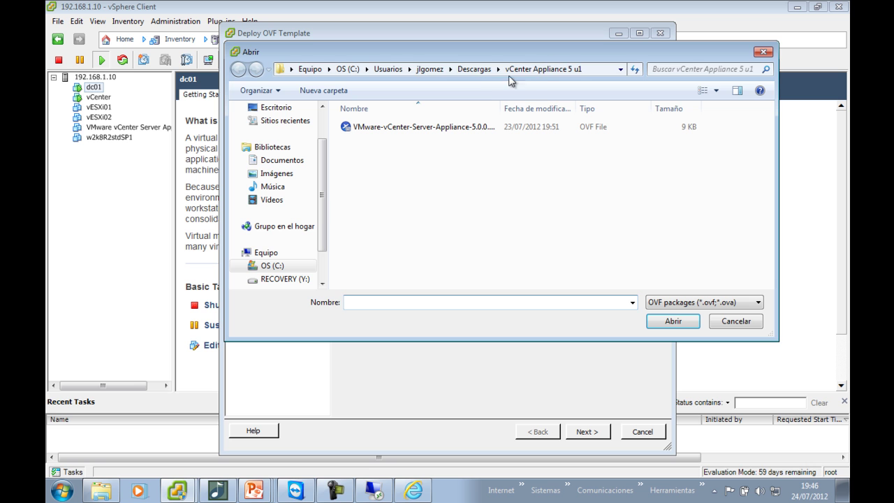
{"action": "left_click", "coordinate": [595, 68]}
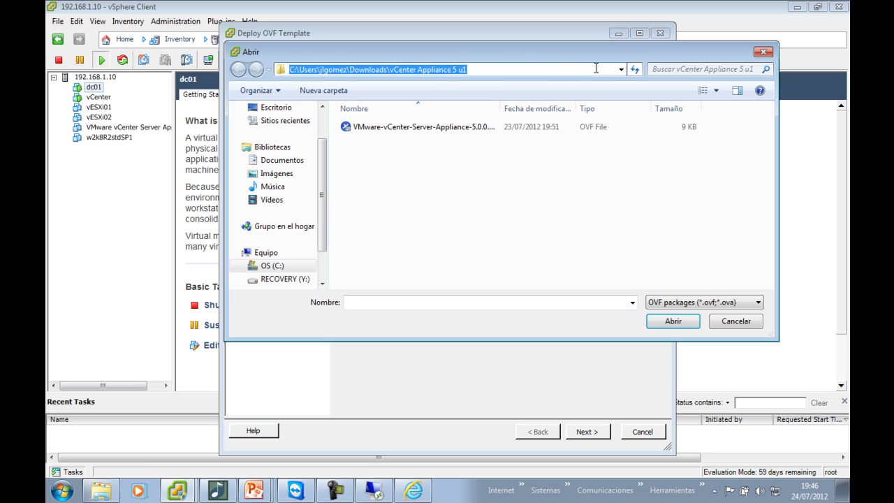
{"action": "left_click", "coordinate": [452, 187]}
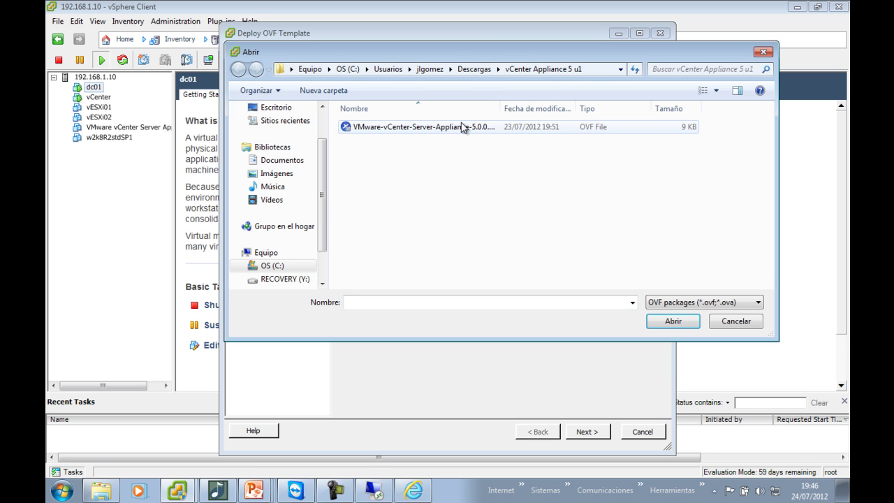
{"action": "double_click", "coordinate": [461, 126]}
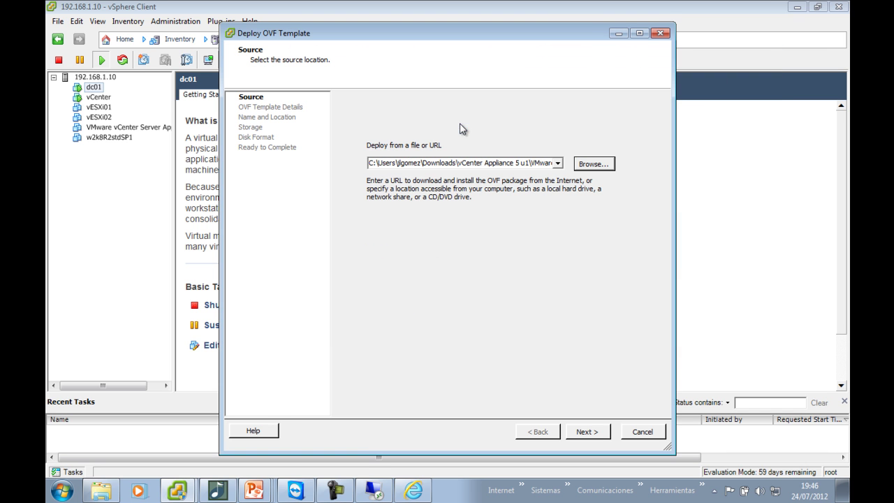
Name the deployed appliance 'VMware vCenter Server Appliance 2'
{"action": "left_click", "coordinate": [581, 432]}
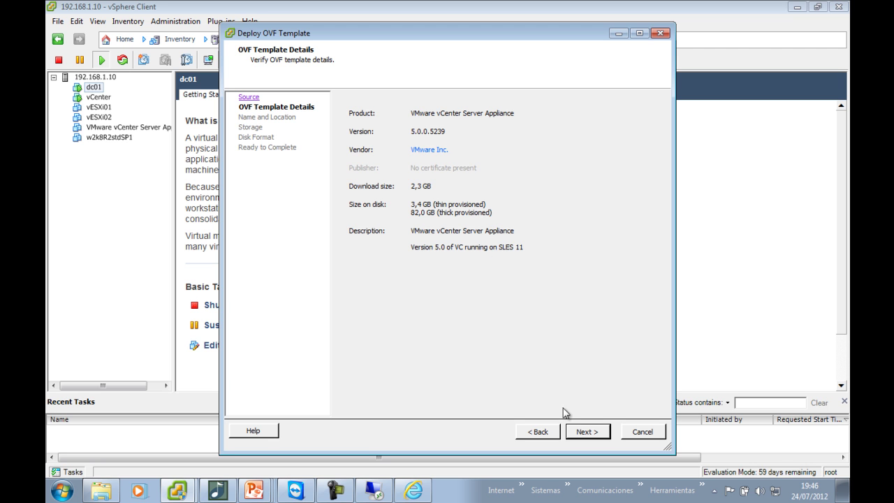
{"action": "left_click", "coordinate": [579, 431]}
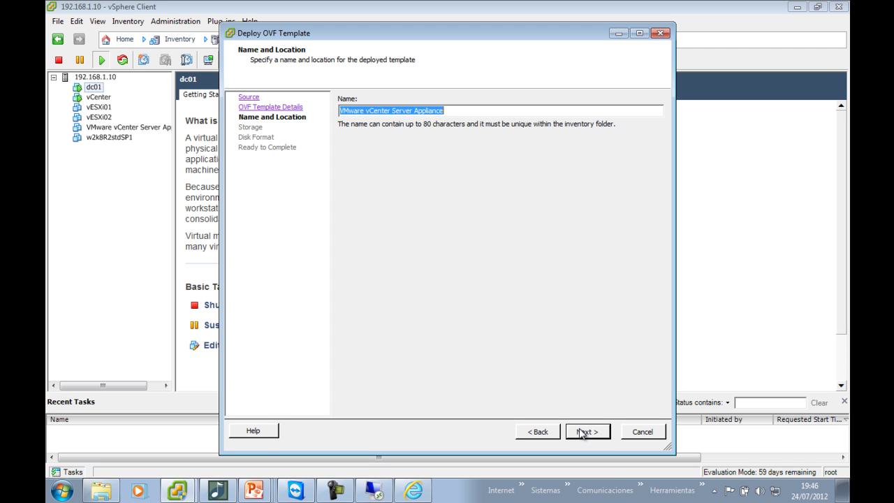
{"action": "left_click", "coordinate": [581, 433]}
{"action": "type", "text": "2"}
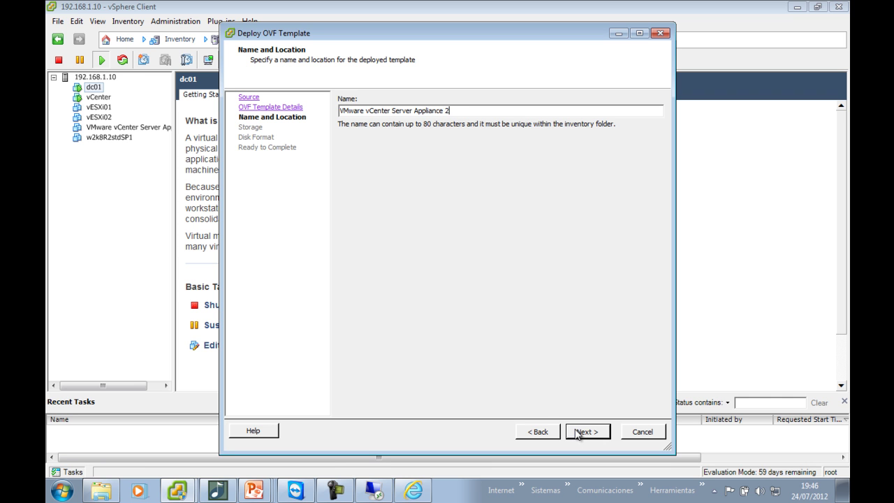
{"action": "left_click", "coordinate": [578, 432]}
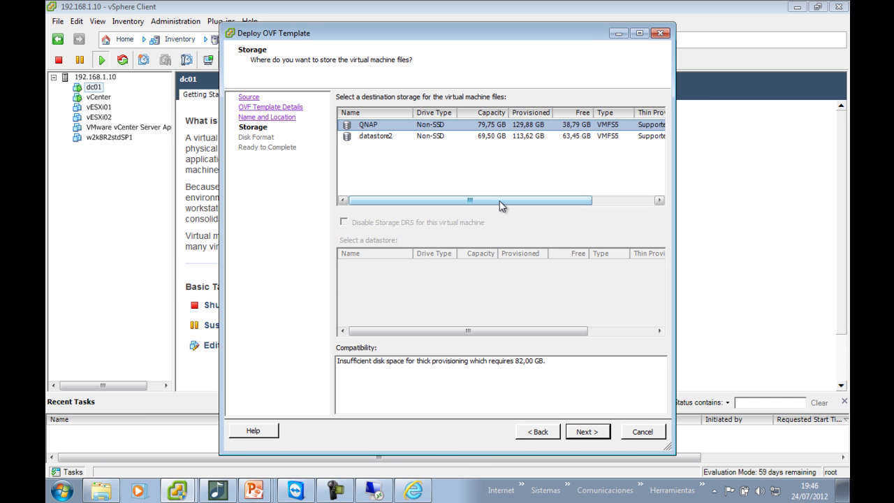
Place it on datastore2 with Thin Provision disks and Power on after deployment unchecked
{"action": "left_click", "coordinate": [442, 138]}
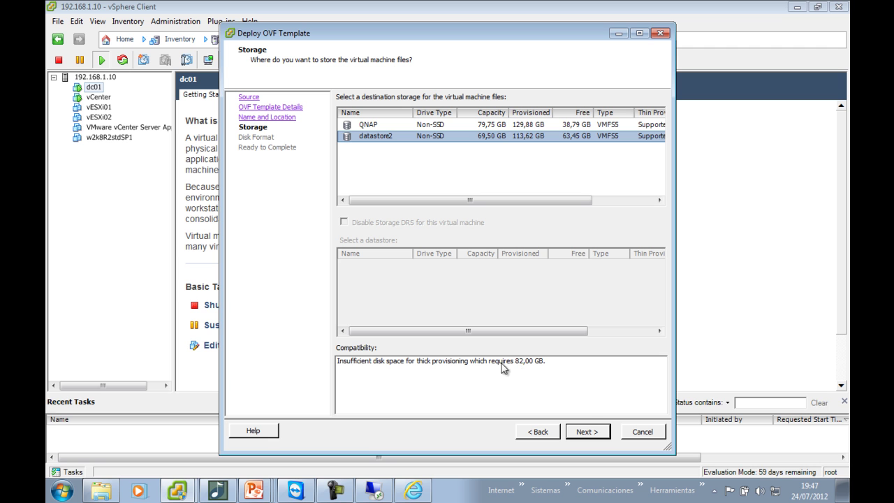
{"action": "left_click", "coordinate": [588, 432]}
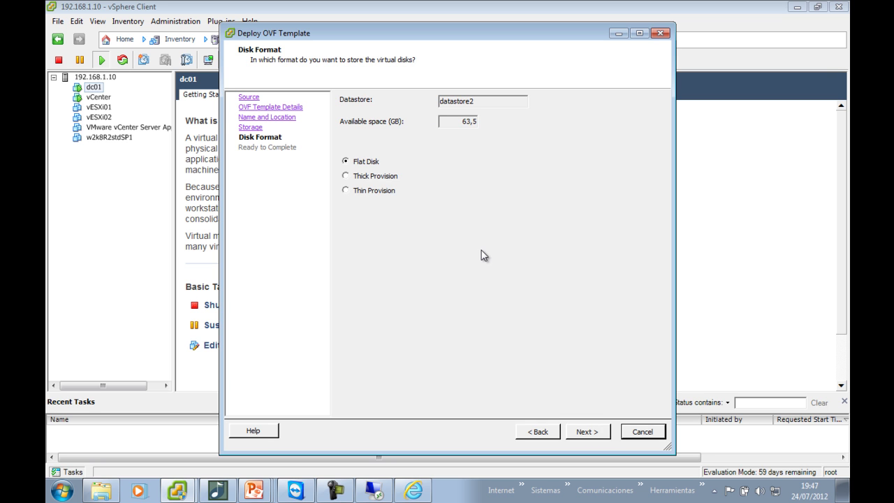
{"action": "left_click", "coordinate": [363, 190]}
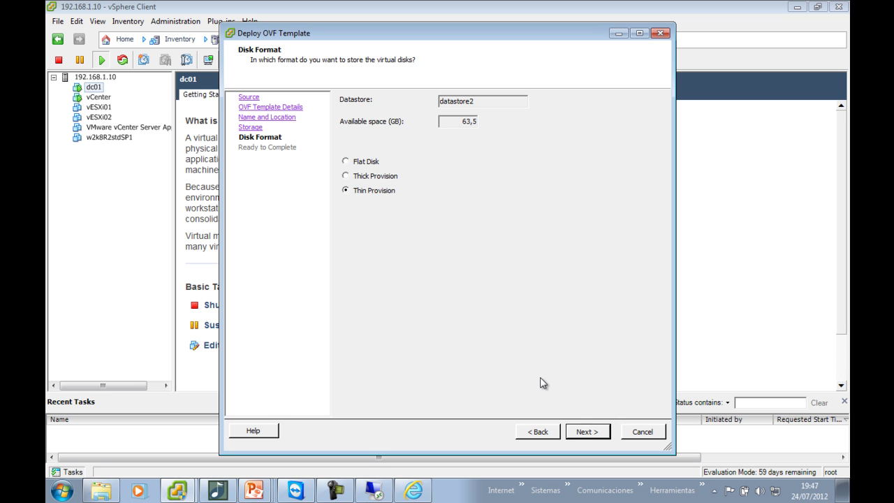
{"action": "left_click", "coordinate": [587, 432]}
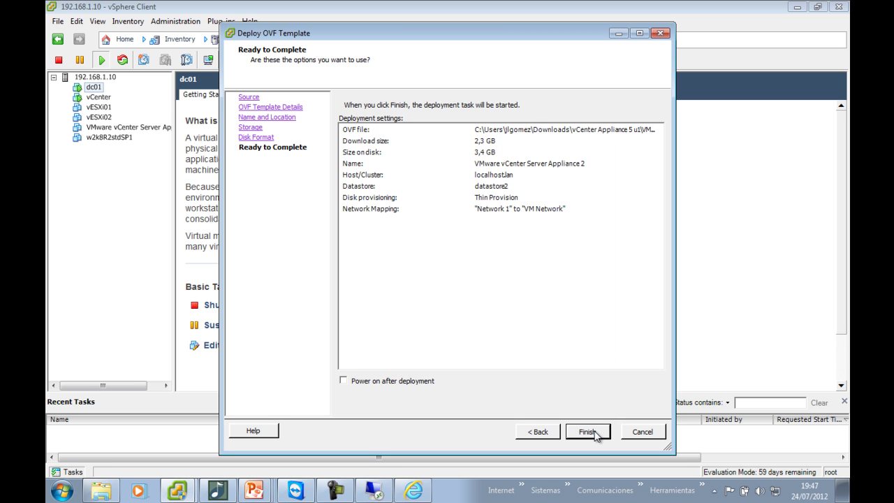
{"action": "left_click", "coordinate": [416, 382]}
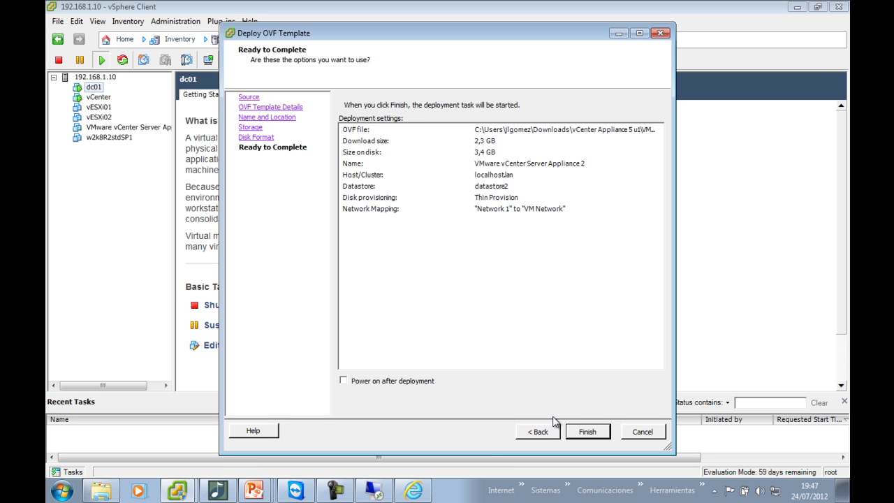
Start the appliance deployment, abort it with Sí, then select the existing appliance VM
{"action": "left_click", "coordinate": [587, 431]}
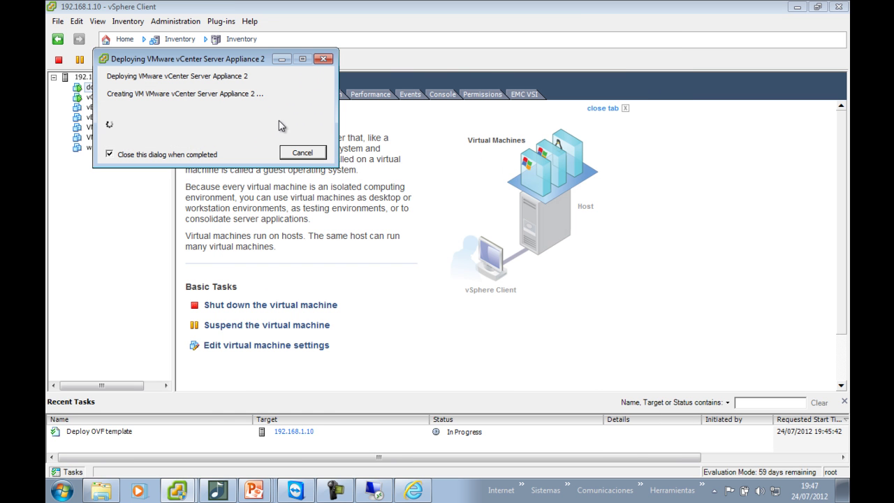
{"action": "left_click_drag", "start_coordinate": [241, 61], "coordinate": [274, 130]}
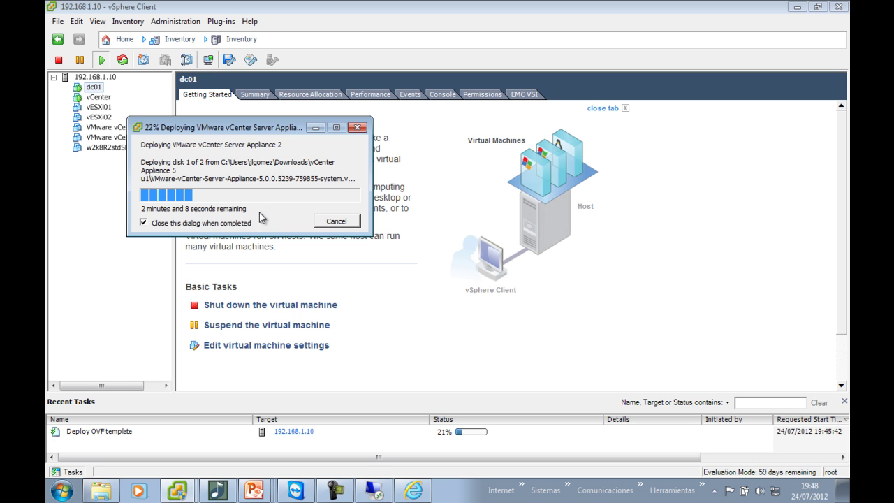
{"action": "left_click", "coordinate": [325, 224]}
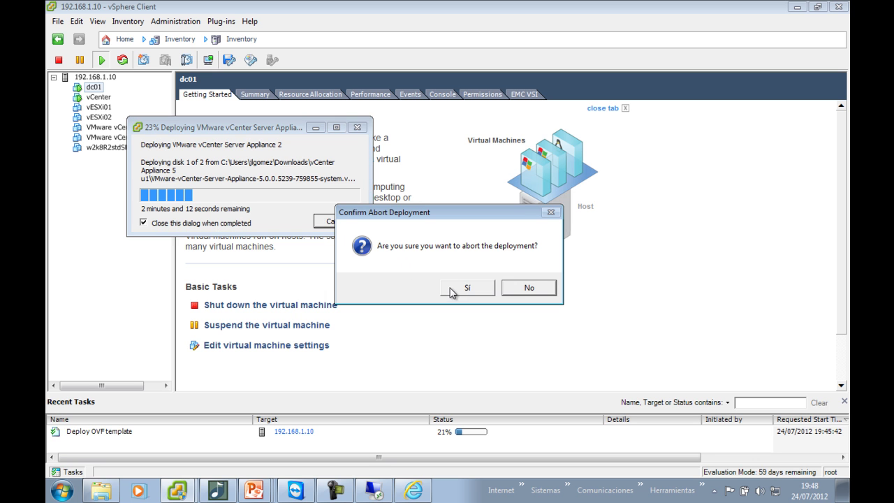
{"action": "left_click", "coordinate": [465, 287]}
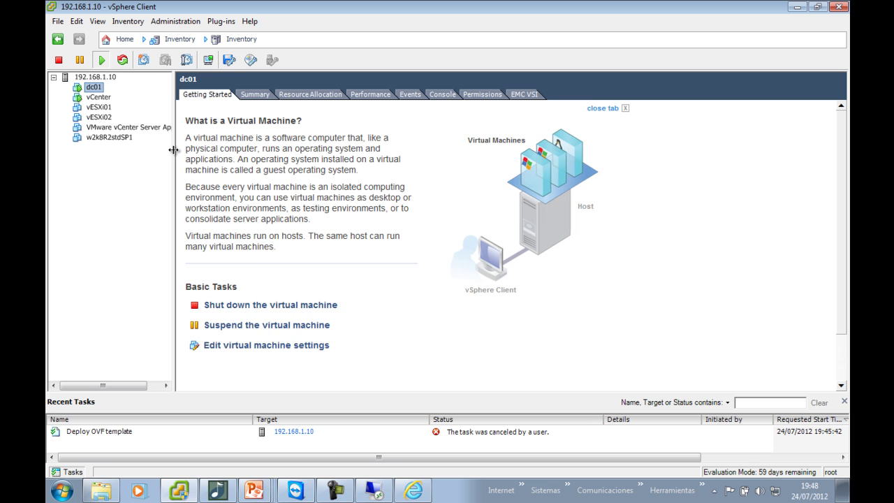
{"action": "left_click_drag", "start_coordinate": [172, 155], "coordinate": [227, 155]}
{"action": "left_click", "coordinate": [174, 127]}
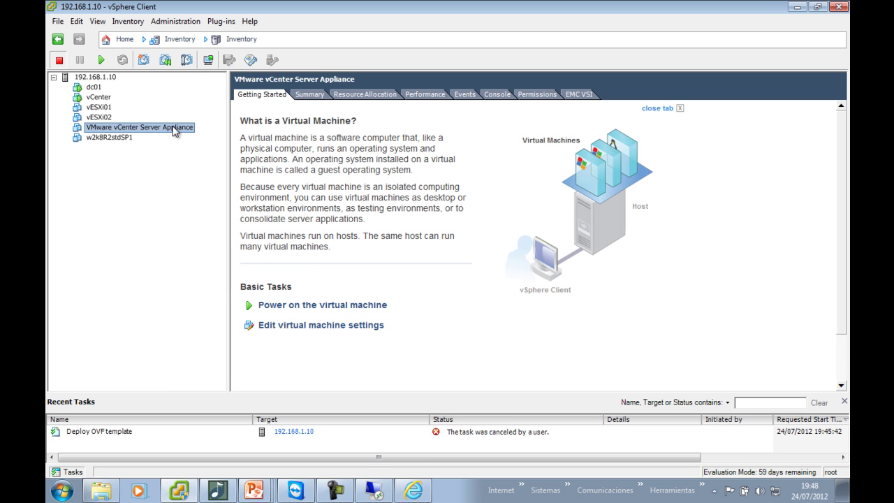
View the VMware vCenter Server Appliance Summary tab, then switch to the 192.168.1.11 remote session
{"action": "left_click", "coordinate": [300, 97]}
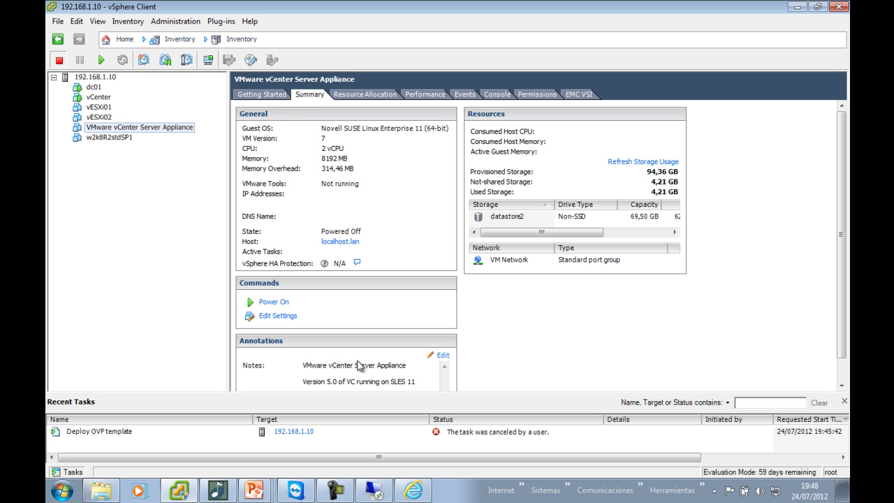
{"action": "left_click", "coordinate": [376, 490]}
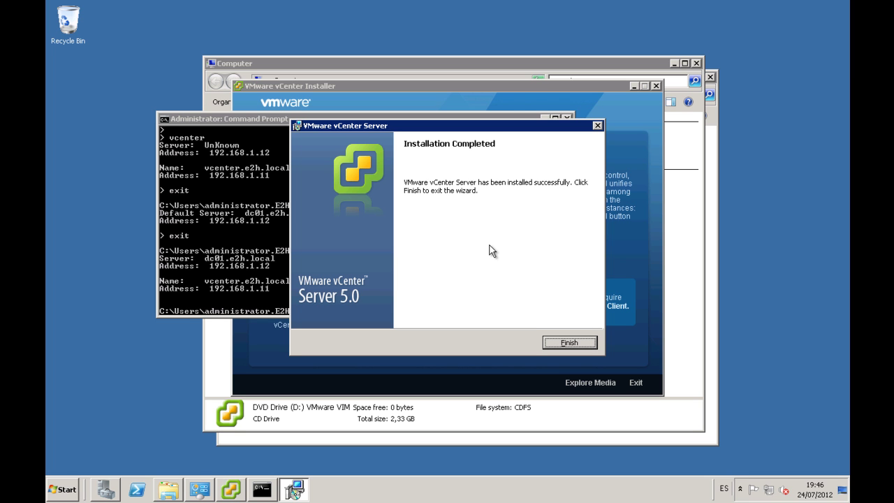
Finish the completed vCenter Server installer and exit the remote session back to vSphere Client
{"action": "left_click", "coordinate": [562, 342]}
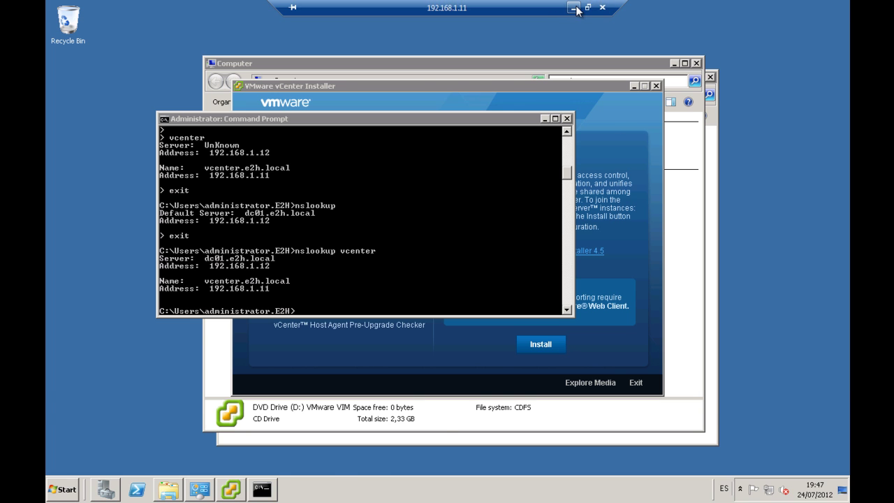
{"action": "left_click", "coordinate": [574, 7]}
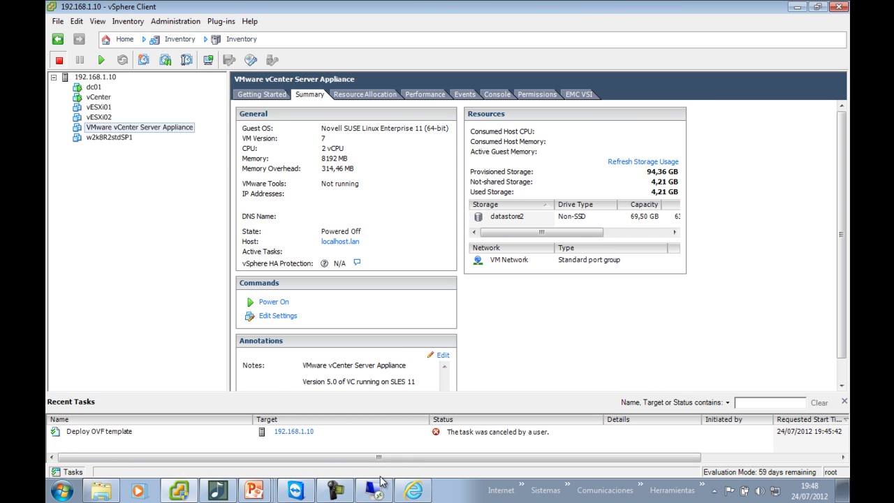
{"action": "left_click", "coordinate": [377, 487]}
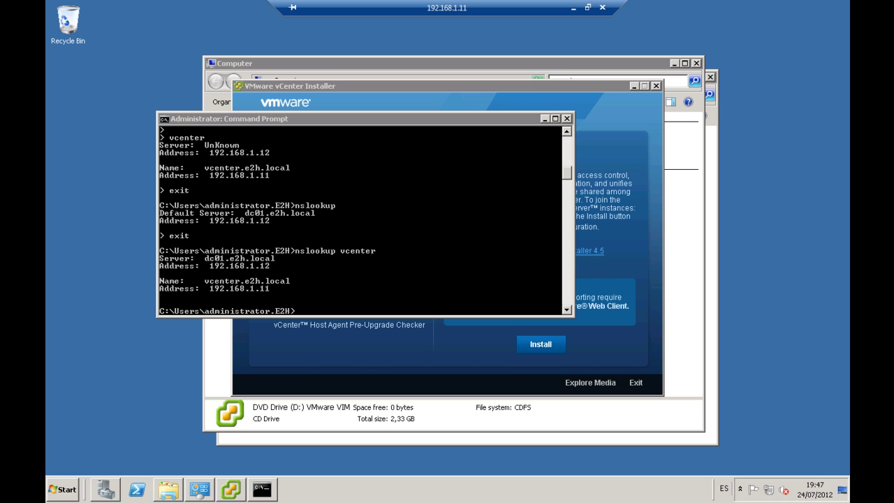
{"action": "left_click", "coordinate": [341, 320]}
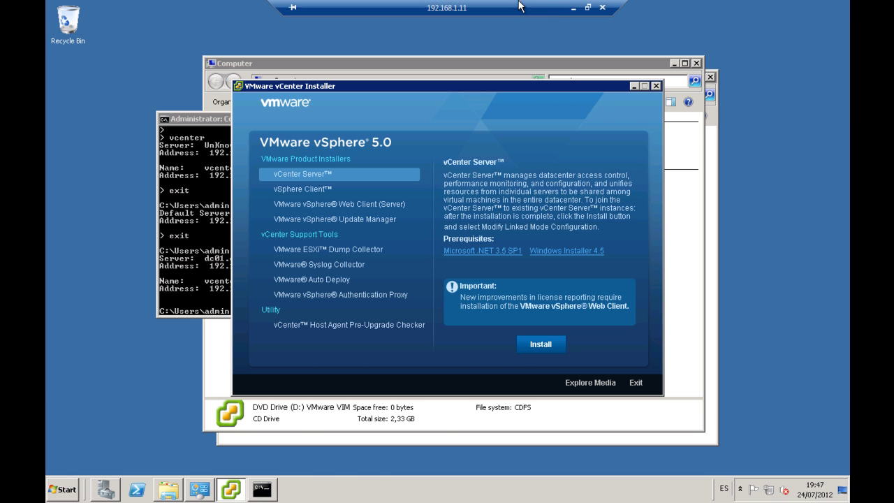
{"action": "left_click", "coordinate": [572, 9]}
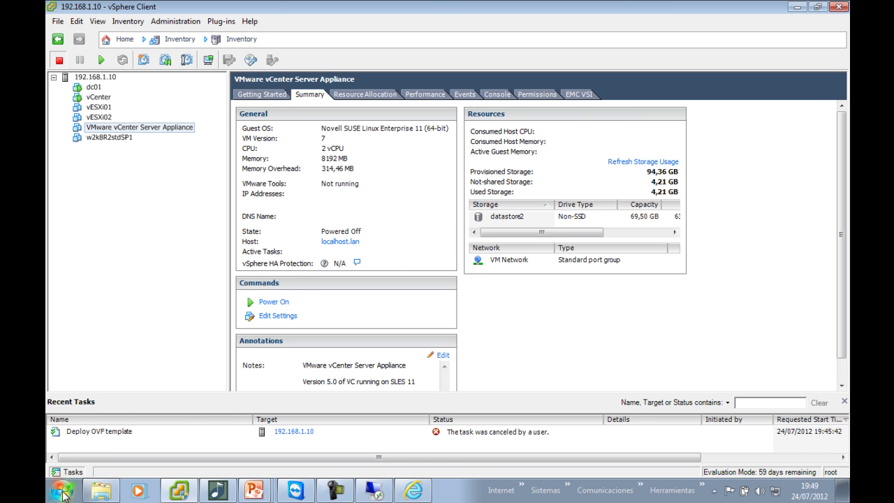
Launch vSphere Client via 'vsp' search and change the server address to 192.168.1.11
{"action": "left_click", "coordinate": [62, 491]}
{"action": "type", "text": "vsp"}
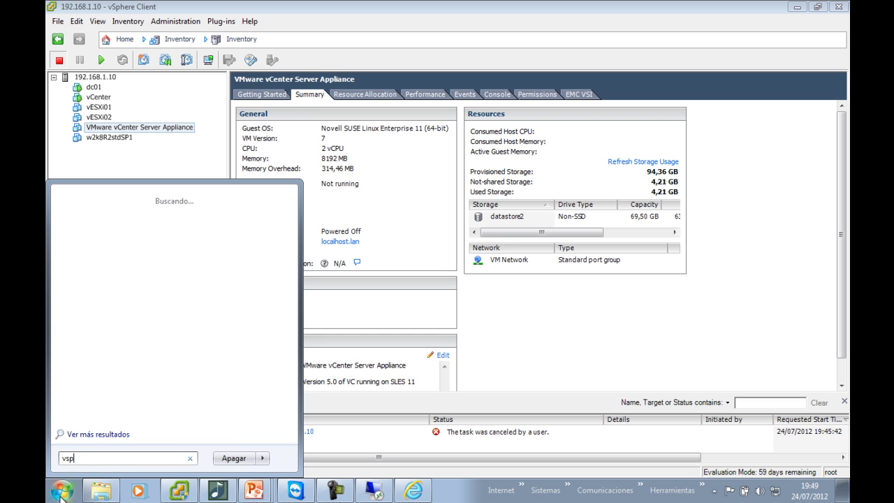
{"action": "key", "text": "Return"}
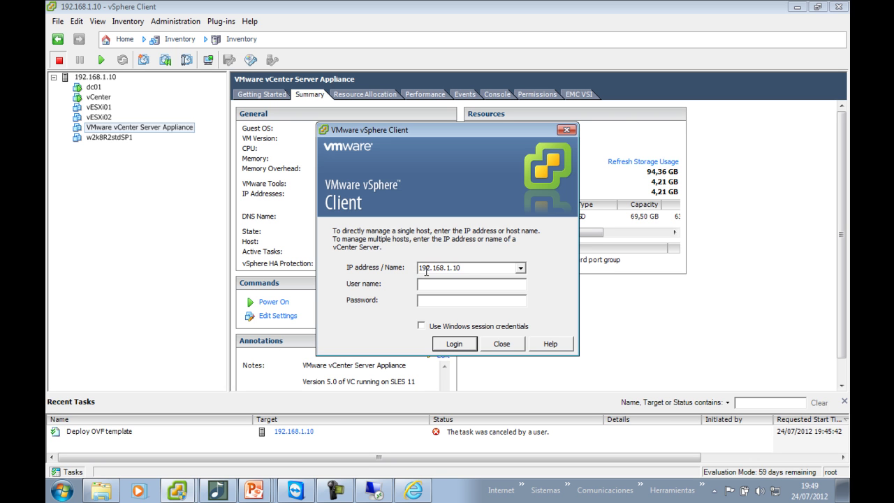
{"action": "double_click", "coordinate": [467, 271]}
{"action": "left_click", "coordinate": [469, 271]}
{"action": "key", "text": "shift+Left"}
{"action": "type", "text": "1"}
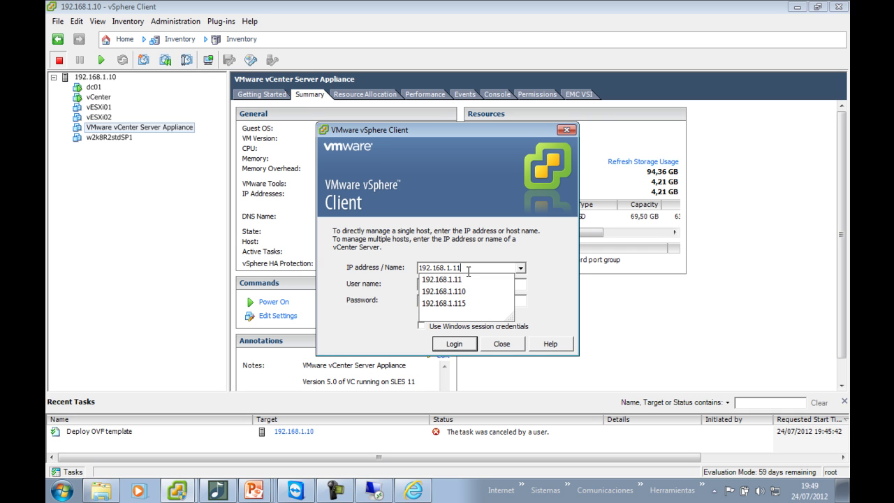
{"action": "left_click", "coordinate": [467, 281]}
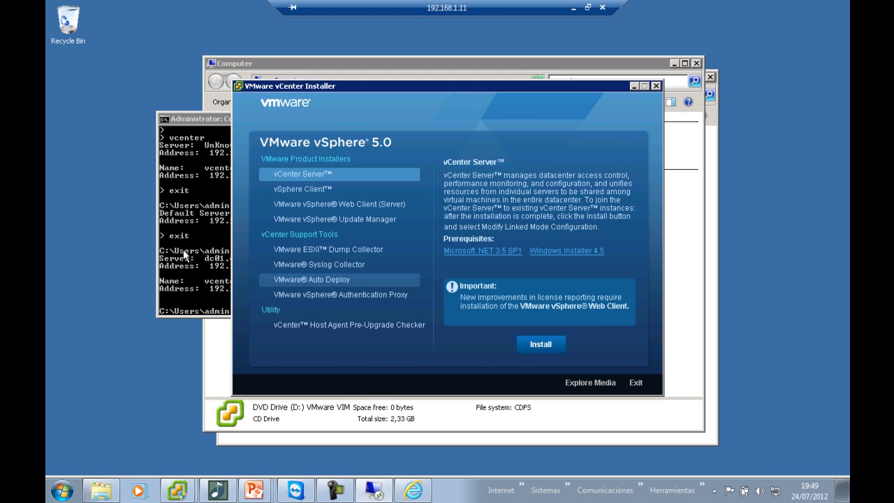
Run ipconfig on the remote server to confirm its IP address, then return locally
{"action": "left_click", "coordinate": [186, 255]}
{"action": "type", "text": "iopcponj"}
{"action": "key", "text": "Return"}
{"action": "type", "text": "ipconfig"}
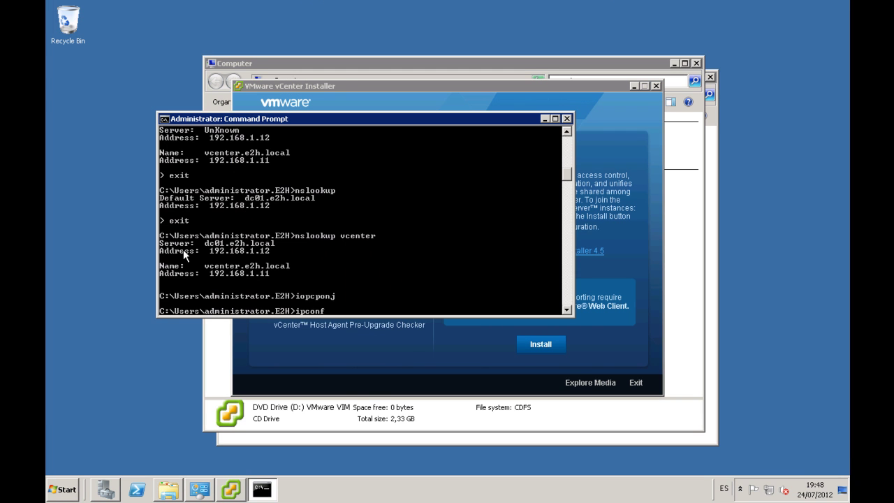
{"action": "key", "text": "Return"}
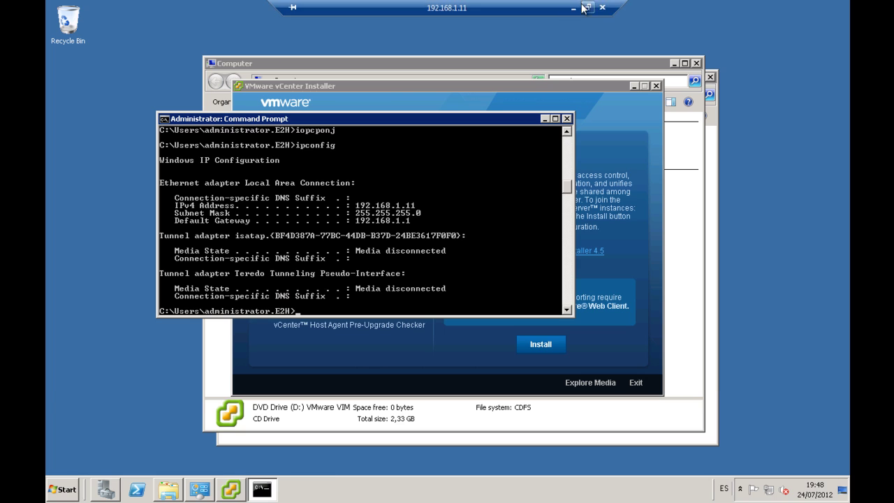
{"action": "left_click", "coordinate": [581, 7]}
Log in to 192.168.1.11 as administrator with the account password
{"action": "left_click", "coordinate": [463, 282]}
{"action": "type", "text": "administrator"}
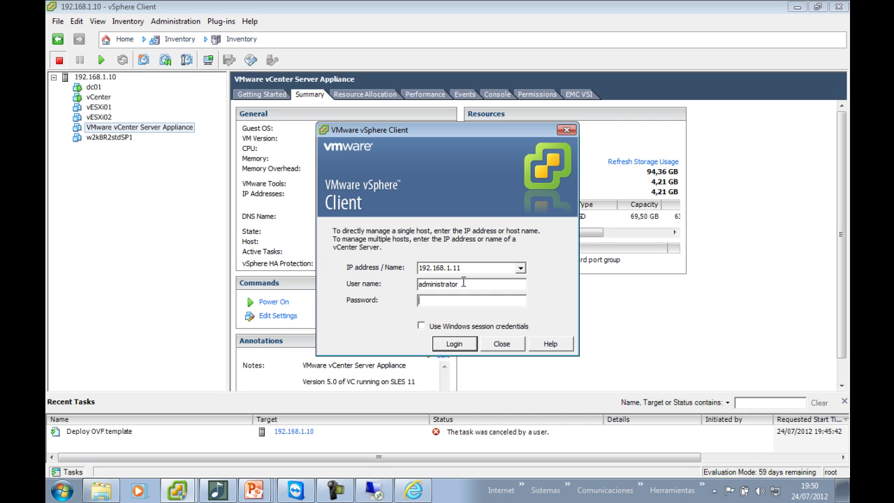
{"action": "type", "text": "*********"}
{"action": "key", "text": "Return"}
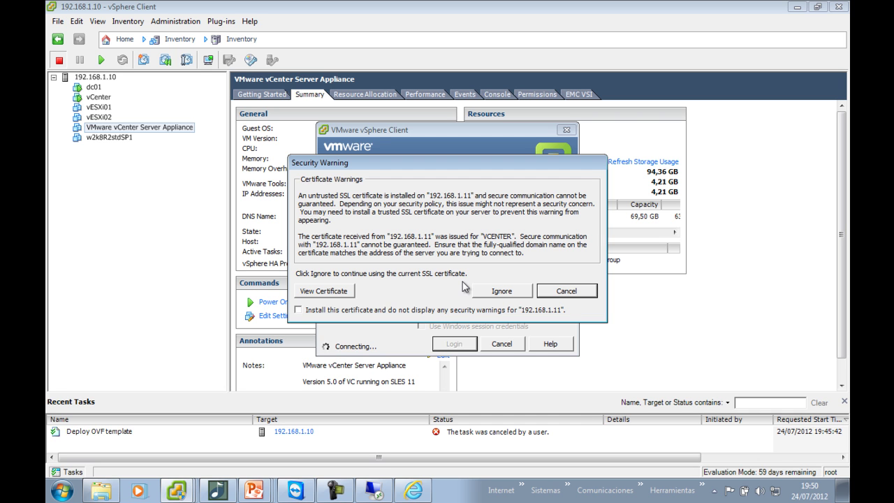
Trust the VCENTER server's certificate permanently and continue connecting despite the warning
{"action": "left_click", "coordinate": [418, 310]}
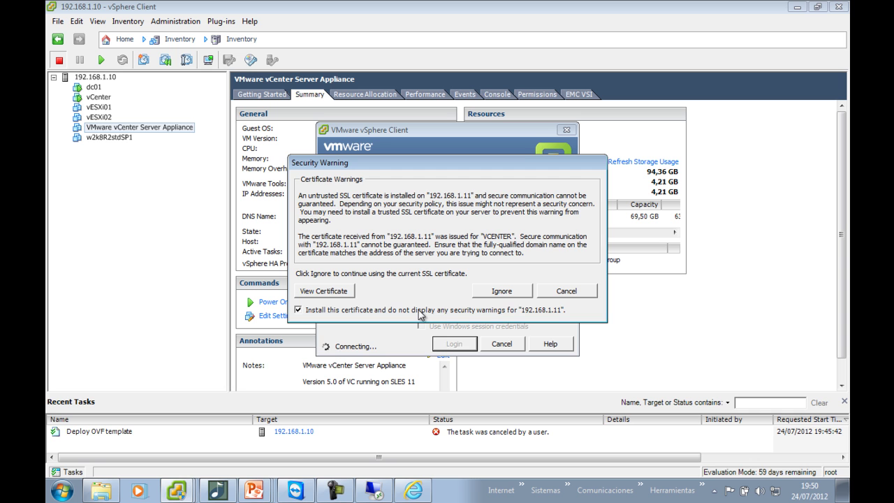
{"action": "left_click", "coordinate": [489, 290]}
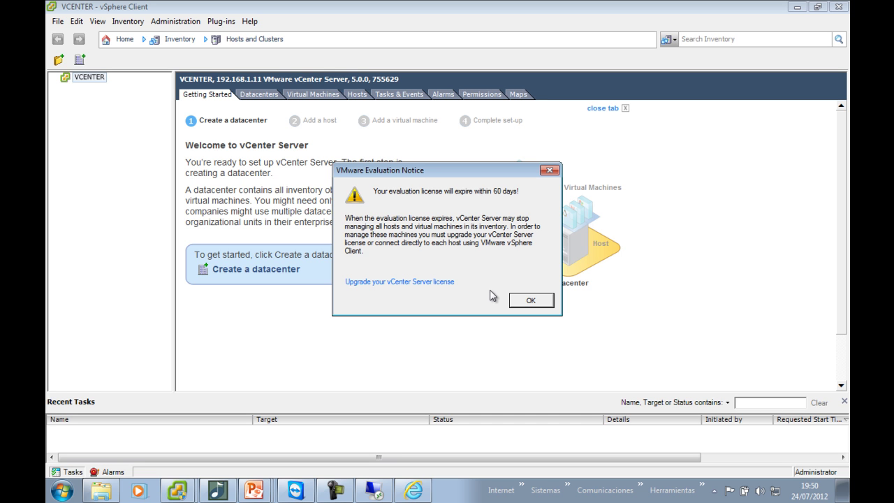
Dismiss the evaluation notice, go Home, and bring the 192.168.1.10 client window forward
{"action": "left_click", "coordinate": [533, 303]}
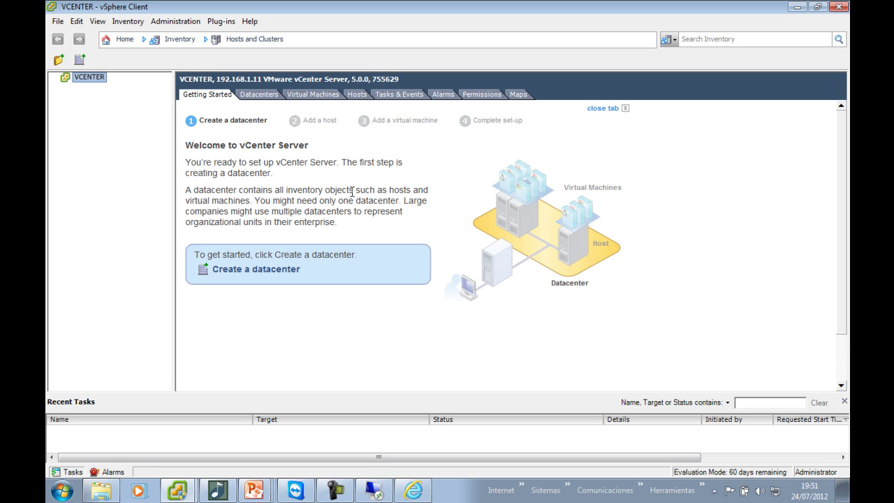
{"action": "left_click", "coordinate": [124, 40]}
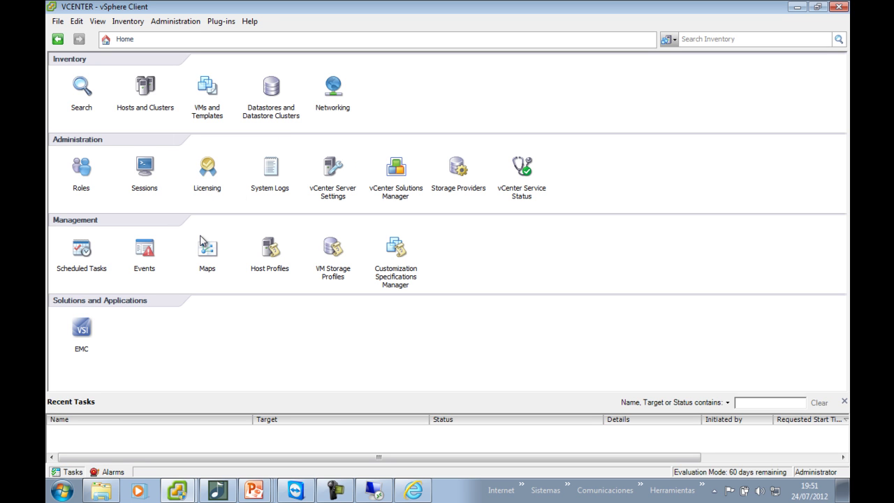
{"action": "left_click", "coordinate": [194, 489]}
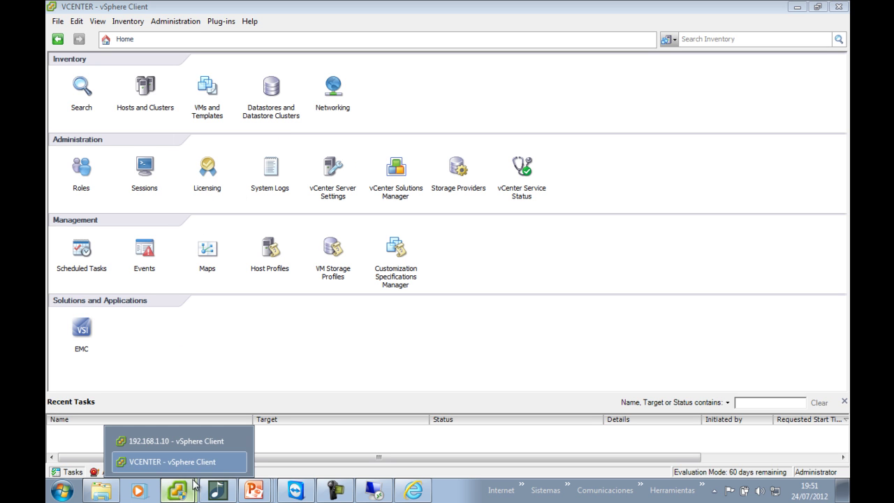
{"action": "left_click", "coordinate": [201, 444]}
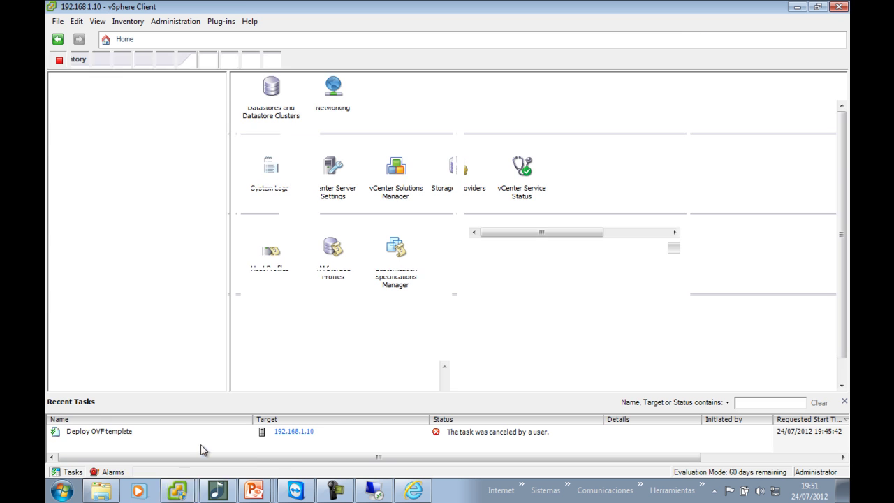
{"action": "left_click", "coordinate": [122, 39]}
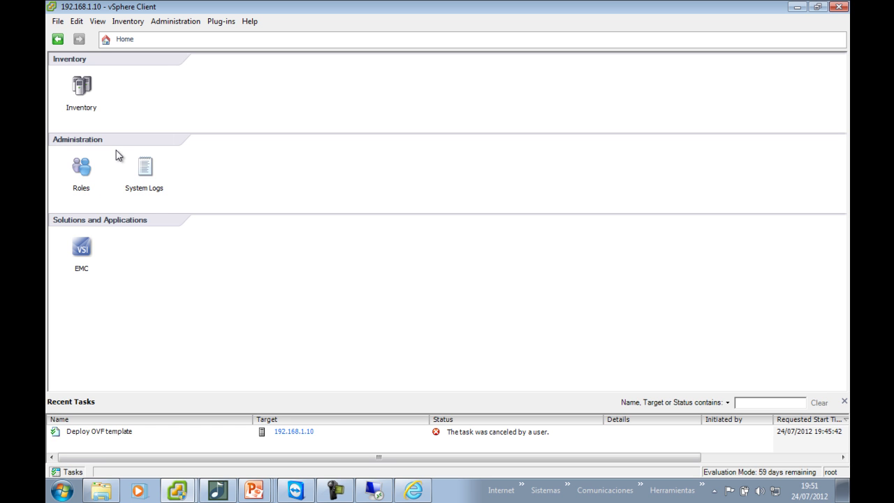
{"action": "key", "text": "alt+Tab"}
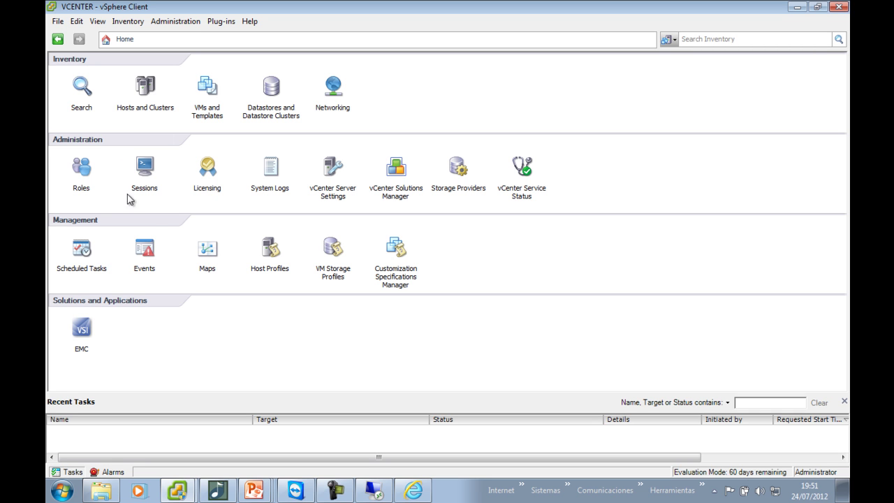
{"action": "left_click", "coordinate": [183, 488]}
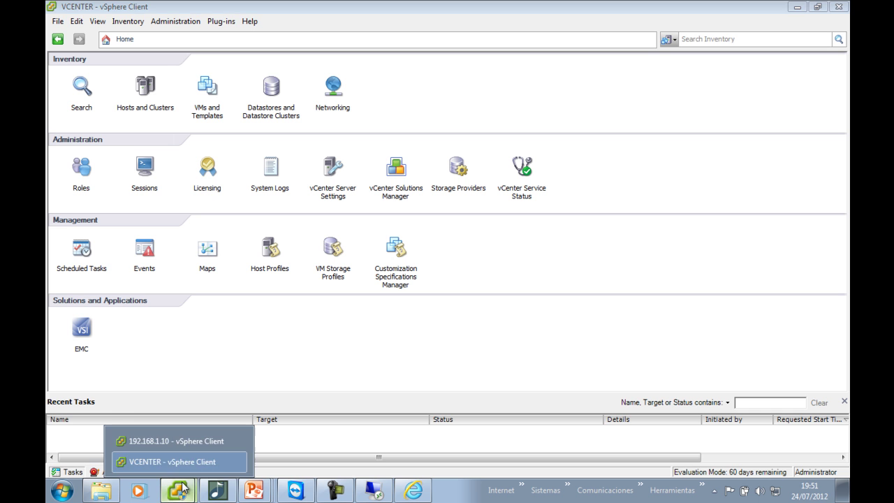
{"action": "left_click", "coordinate": [192, 442]}
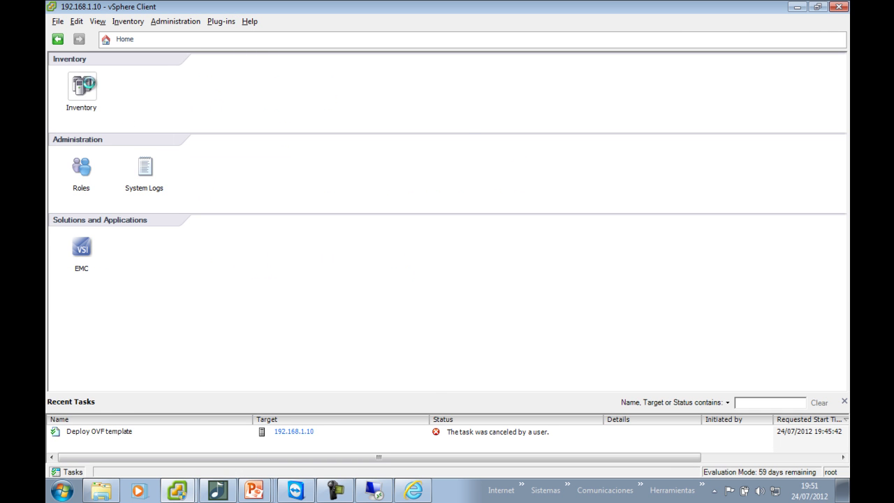
Edit the vCenter Server Appliance VM's settings to lower its memory to 4 GB (4096 MB)
{"action": "left_click", "coordinate": [81, 86]}
{"action": "left_click", "coordinate": [138, 130]}
{"action": "key", "text": "Escape"}
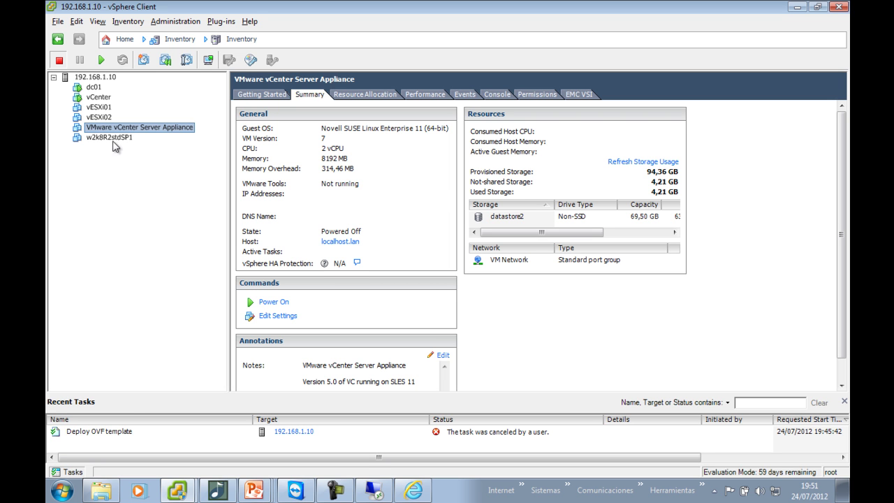
{"action": "right_click", "coordinate": [108, 133]}
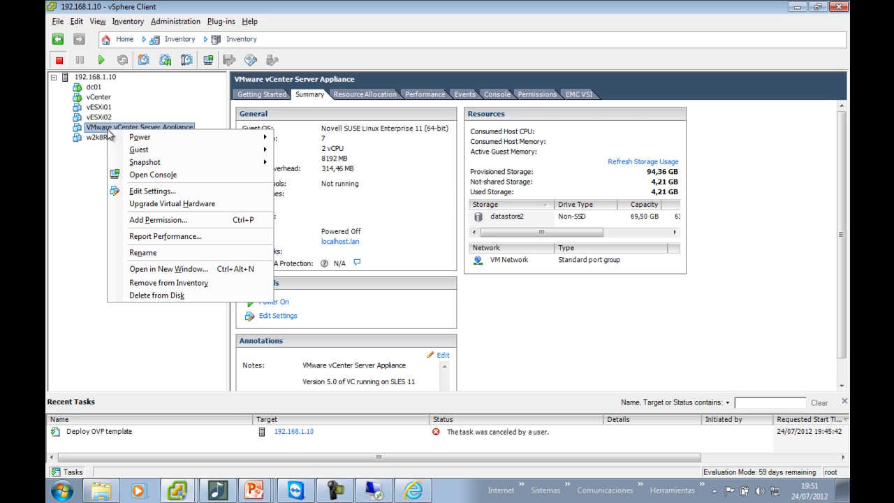
{"action": "left_click", "coordinate": [150, 188]}
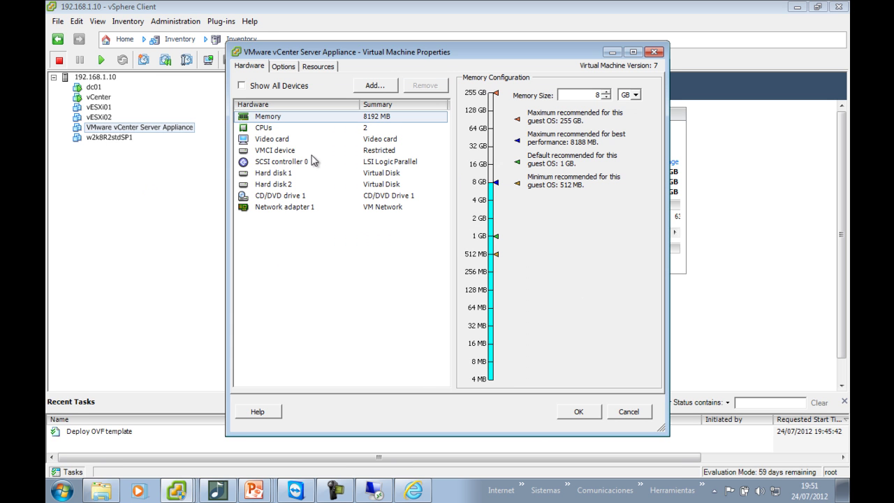
{"action": "left_click", "coordinate": [606, 98]}
{"action": "left_click", "coordinate": [606, 98]}
{"action": "left_click", "coordinate": [606, 97]}
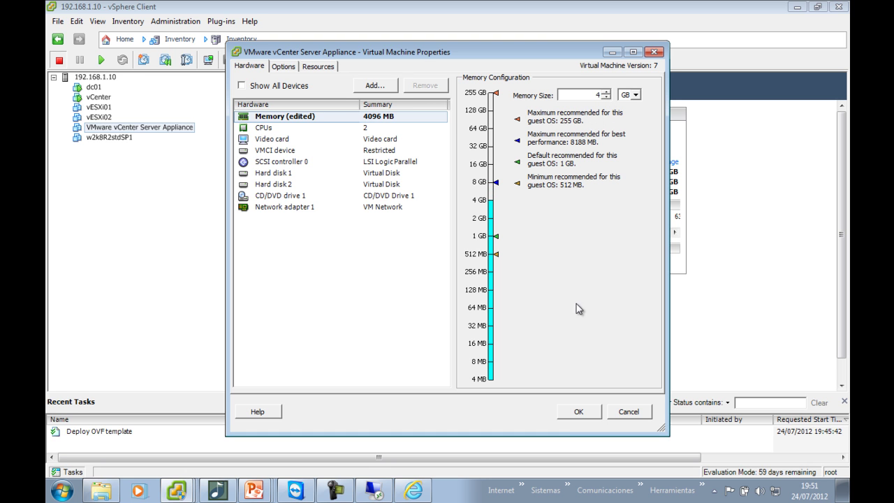
{"action": "left_click", "coordinate": [589, 417]}
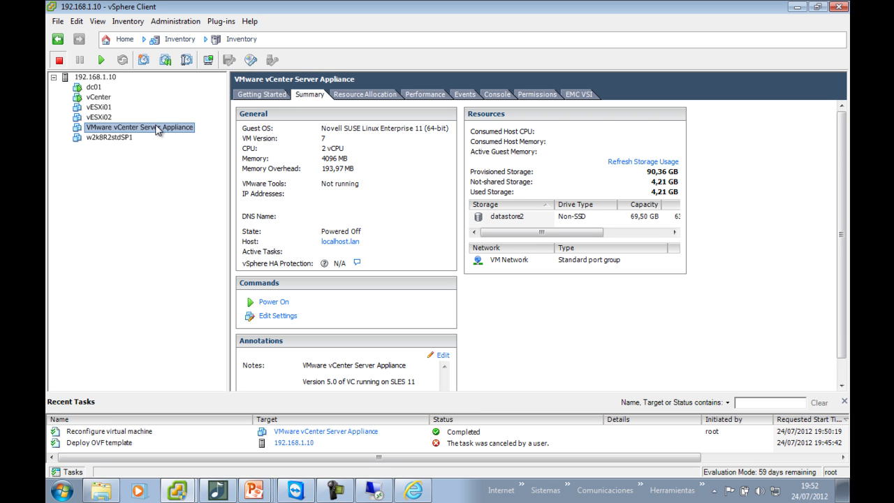
Power on the vCenter Server Appliance VM, open its console and highlight Configure Network
{"action": "key", "text": "ctrl+b"}
{"action": "left_click", "coordinate": [212, 61]}
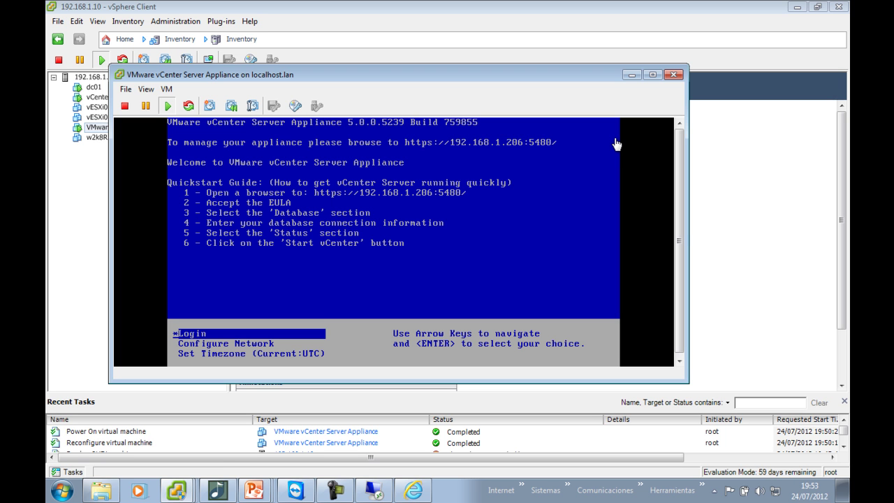
{"action": "left_click", "coordinate": [544, 230]}
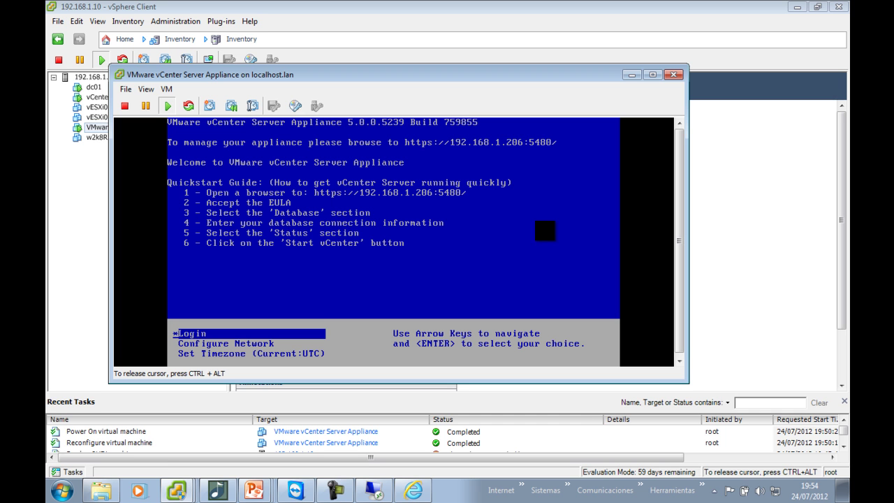
{"action": "key", "text": "Down"}
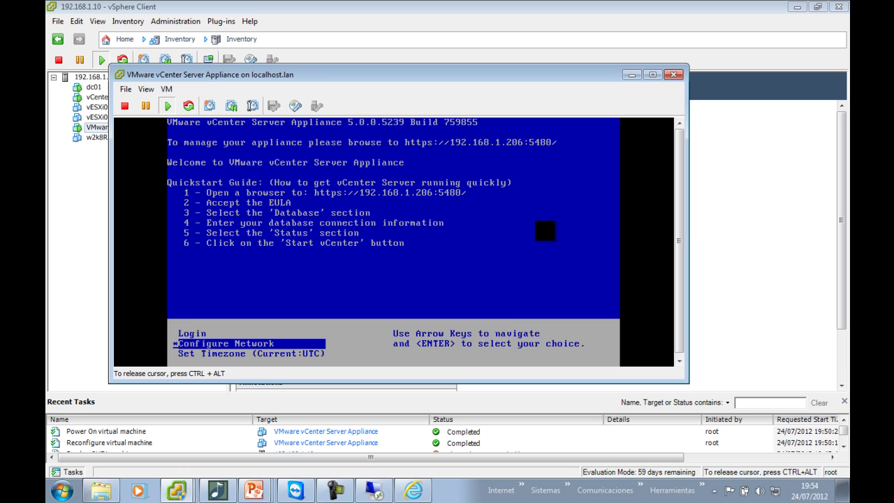
Skip IPv6 and set static IPv4 192.168.1.13 with default netmask and gateway 192.168.1.1
{"action": "key", "text": "Return"}
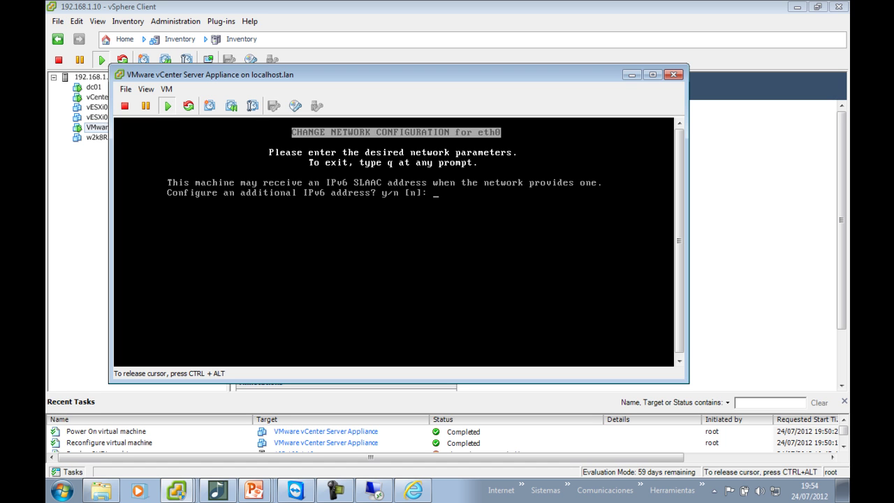
{"action": "key", "text": "Return"}
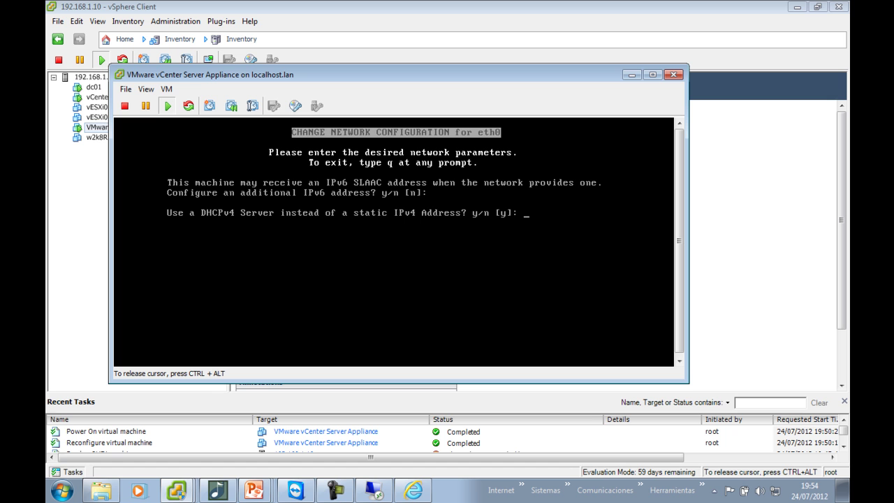
{"action": "type", "text": "n"}
{"action": "key", "text": "Return"}
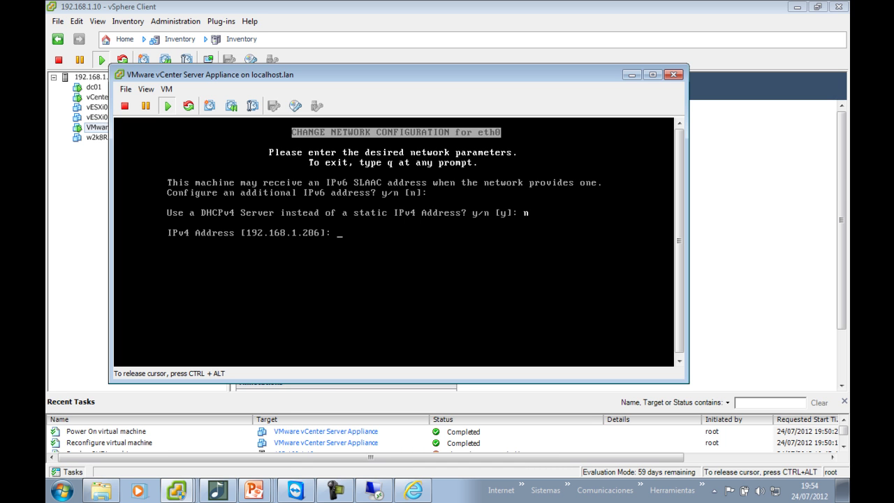
{"action": "type", "text": "192.1"}
{"action": "key", "text": "ctrl+u"}
{"action": "type", "text": "192.168.1.13"}
{"action": "key", "text": "Return"}
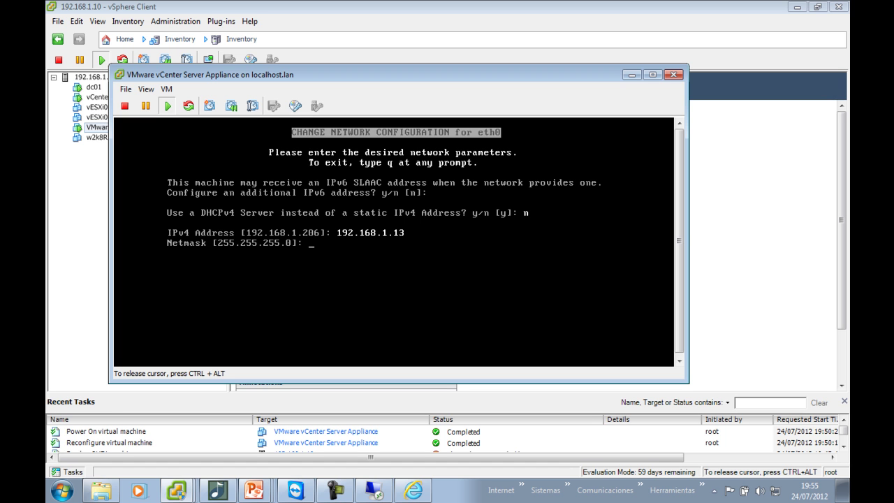
{"action": "key", "text": "Return"}
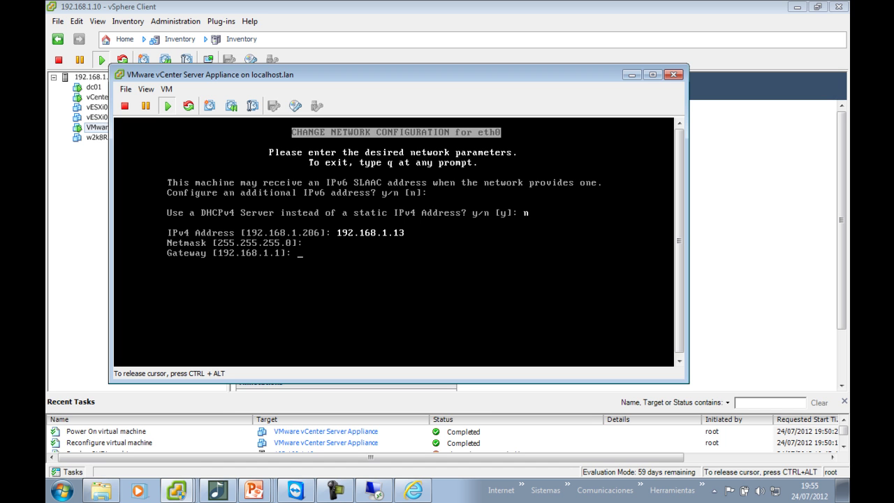
{"action": "key", "text": "Return"}
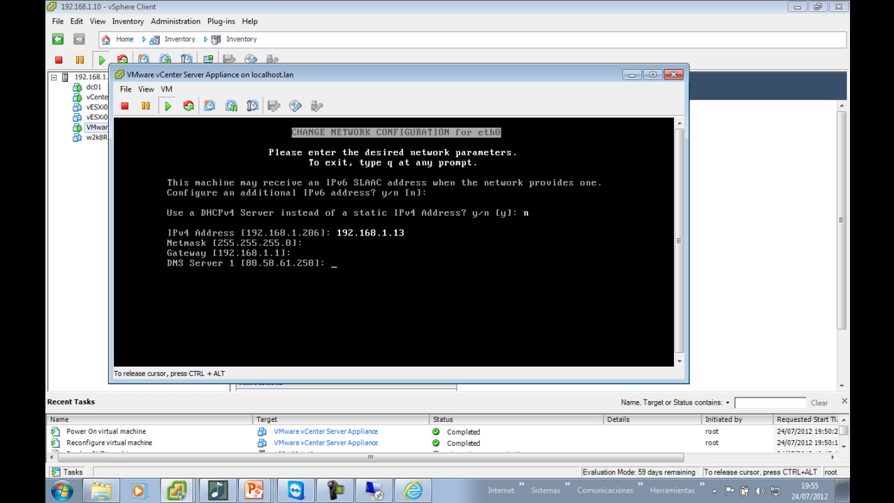
Enter the DNS servers, with 192.168.1.12 as the second
{"action": "type", "text": "192.168.1.122222222222222222222222222222222222222222222222222222222222222"}
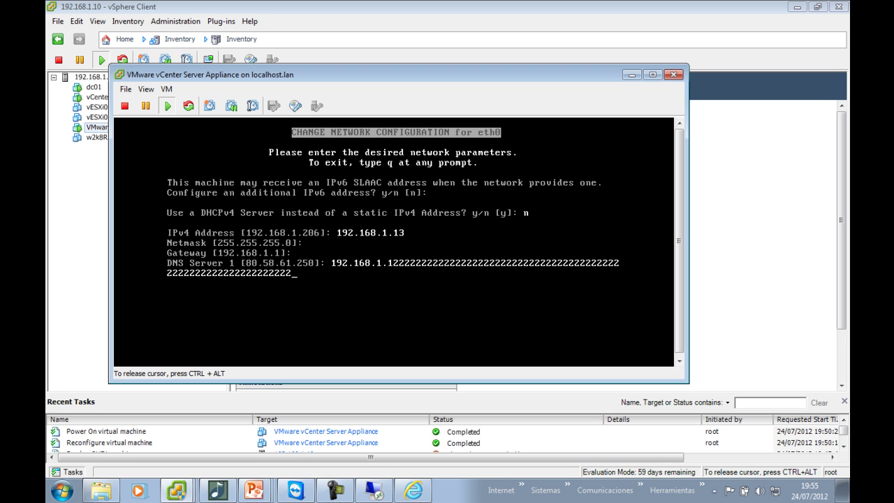
{"action": "key", "text": "BackSpace"}
{"action": "key", "text": "BackSpace"}
{"action": "key", "text": "BackSpace"}
{"action": "key", "text": "BackSpace"}
{"action": "key", "text": "BackSpace"}
{"action": "key", "text": "BackSpace"}
{"action": "key", "text": "BackSpace"}
{"action": "key", "text": "BackSpace"}
{"action": "key", "text": "BackSpace"}
{"action": "key", "text": "BackSpace"}
{"action": "key", "text": "BackSpace"}
{"action": "key", "text": "BackSpace"}
{"action": "key", "text": "BackSpace"}
{"action": "key", "text": "BackSpace"}
{"action": "key", "text": "BackSpace"}
{"action": "key", "text": "BackSpace"}
{"action": "key", "text": "BackSpace"}
{"action": "key", "text": "BackSpace"}
{"action": "key", "text": "BackSpace"}
{"action": "key", "text": "BackSpace"}
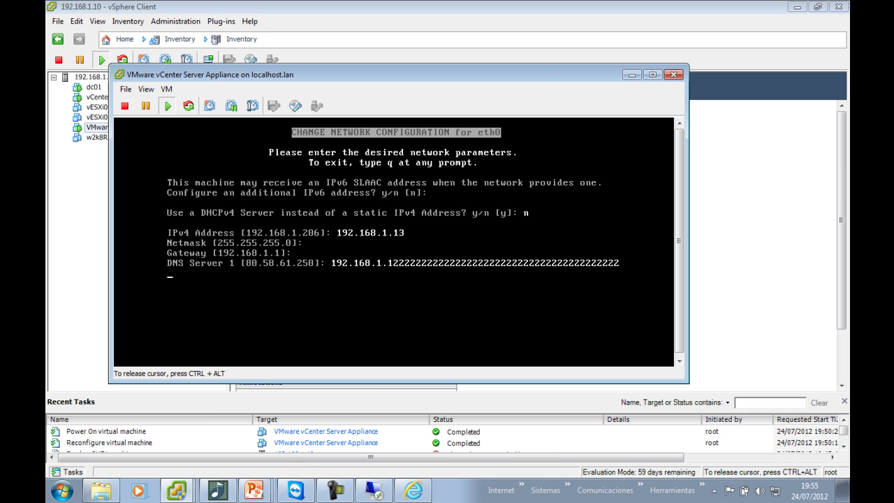
{"action": "key", "text": "Return"}
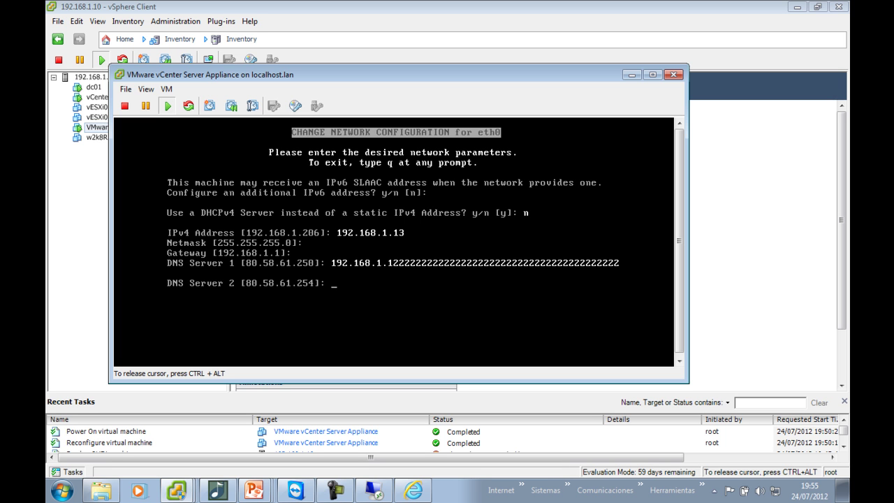
{"action": "type", "text": "192.168.1.12"}
{"action": "key", "text": "Return"}
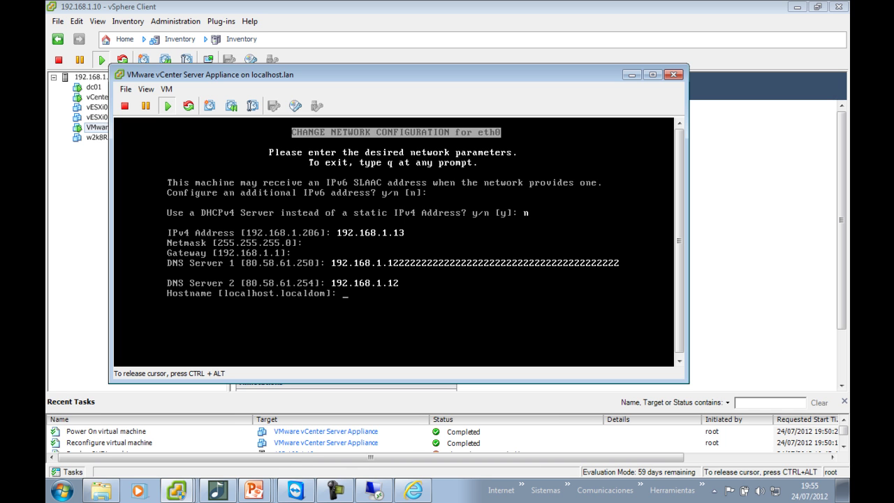
Enter the appliance hostname, decline an IPv4 proxy, and confirm the new network settings
{"action": "type", "text": "vc"}
{"action": "key", "text": "BackSpace"}
{"action": "type", "text": "centerapp.e2h.locaaaaaaaaaaaaaaaaaaaaaaaaaaaaaaa"}
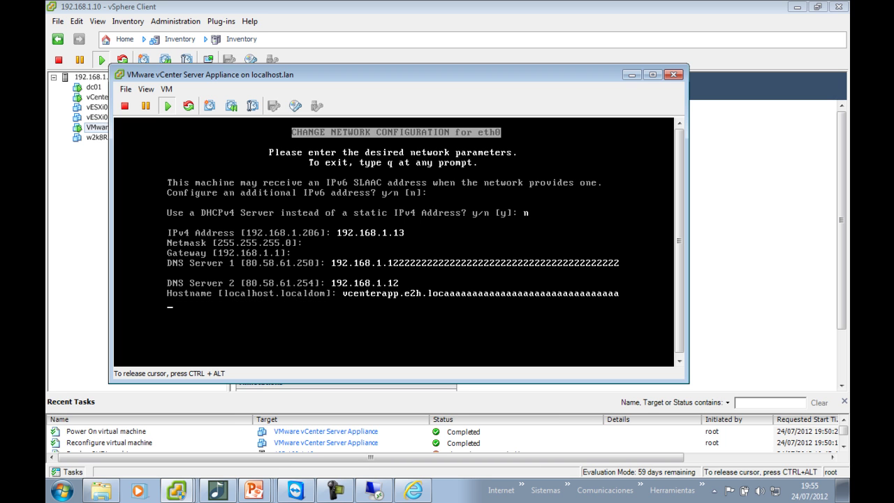
{"action": "key", "text": "Return"}
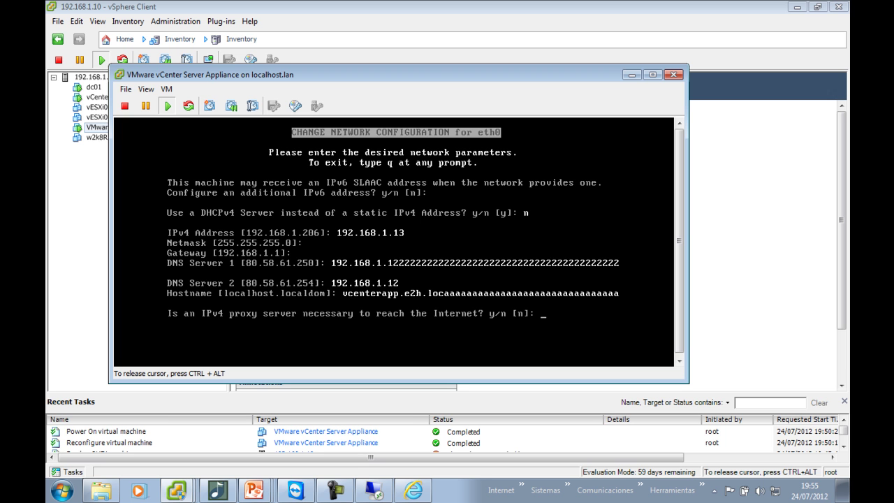
{"action": "key", "text": "Return"}
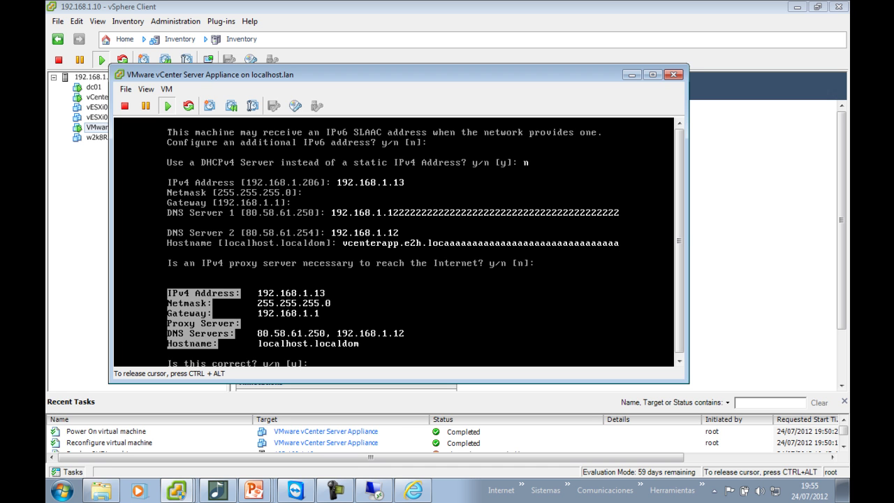
{"action": "key", "text": "Return"}
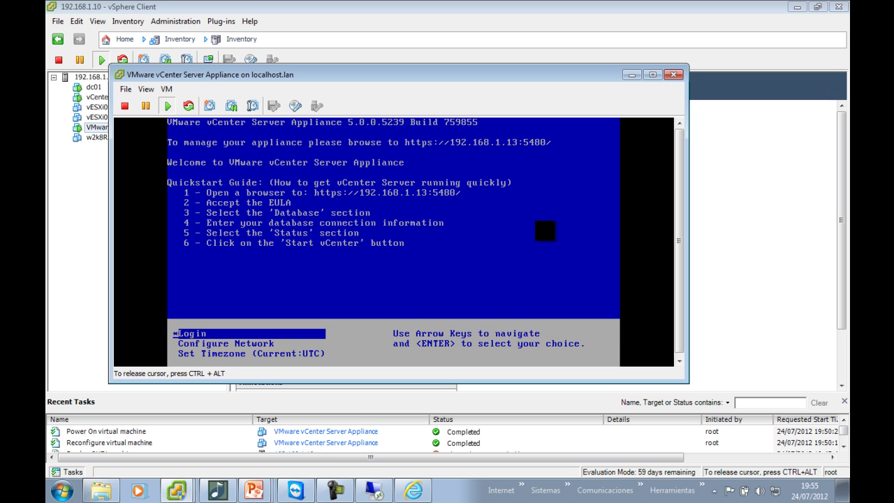
{"action": "key", "text": "ctrl+alt"}
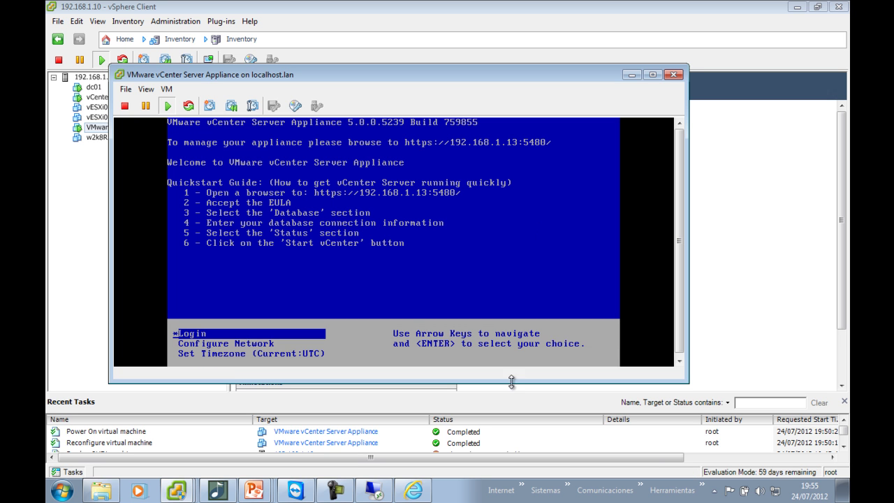
{"action": "left_click", "coordinate": [419, 495]}
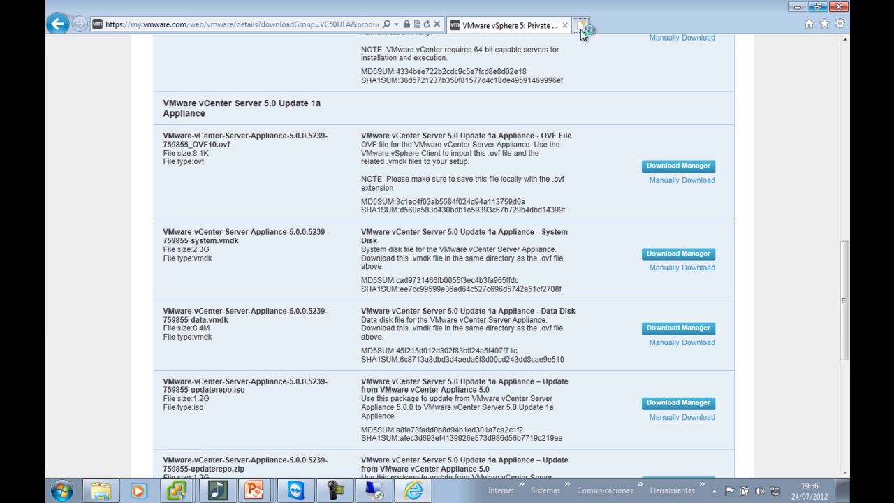
{"action": "left_click", "coordinate": [581, 30]}
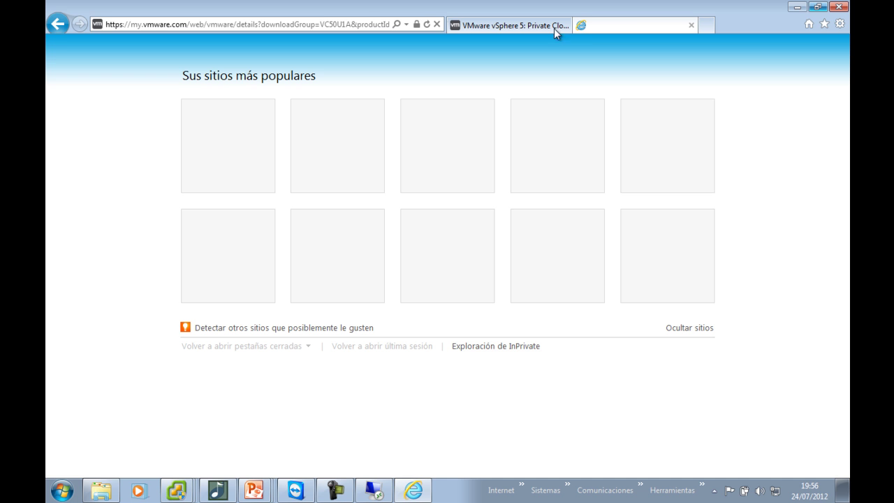
{"action": "left_click", "coordinate": [347, 23]}
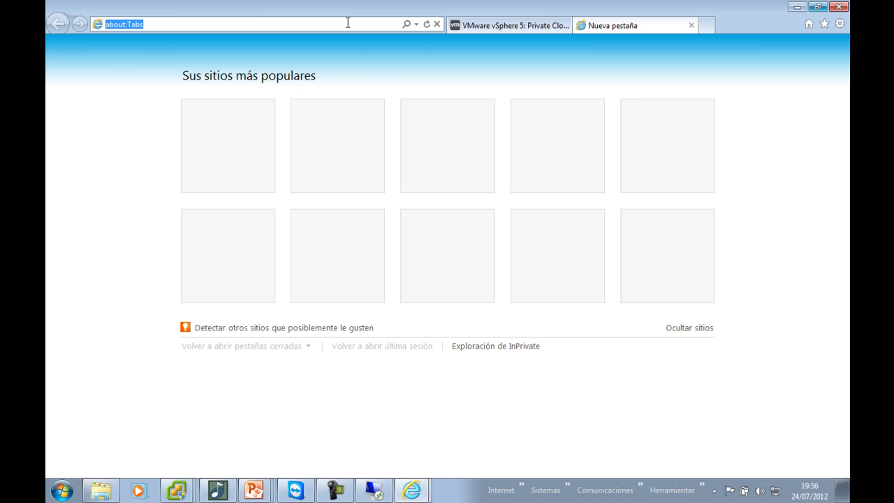
{"action": "type", "text": "https://192"}
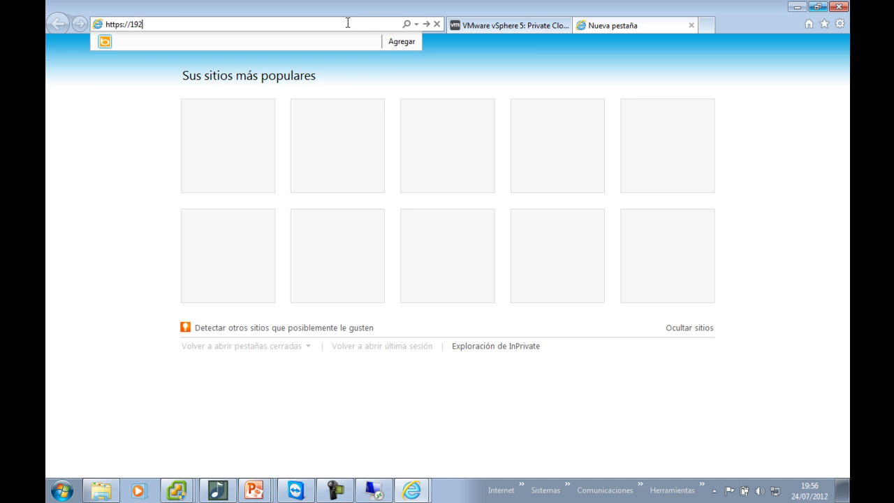
{"action": "type", "text": ".168.1.13:5480"}
{"action": "key", "text": "Return"}
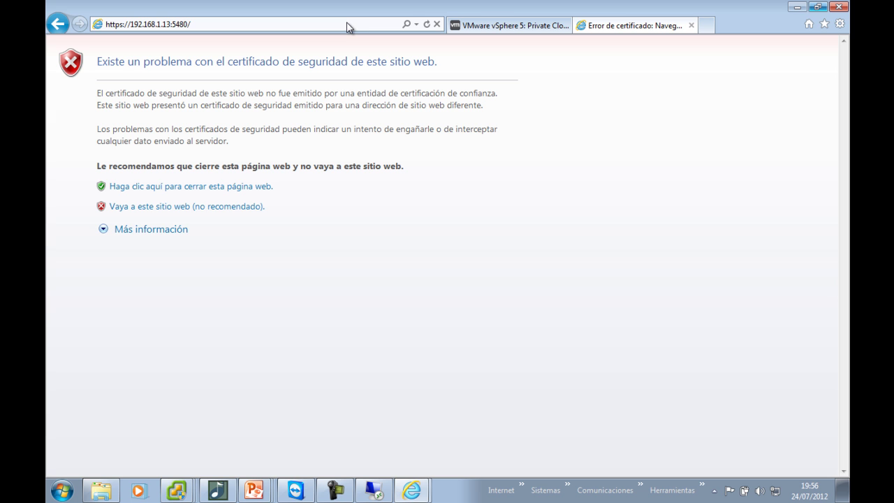
{"action": "left_click", "coordinate": [240, 207]}
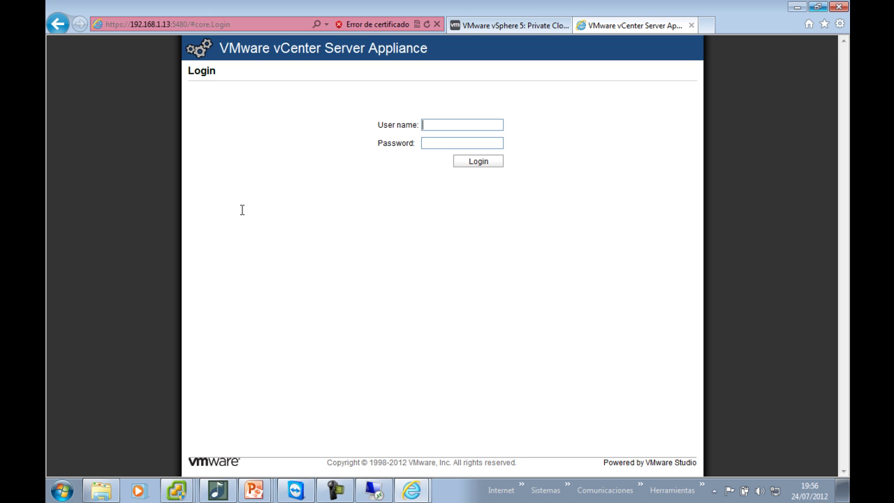
Sign in to the appliance web console as root with its password
{"action": "type", "text": "root"}
{"action": "key", "text": "Tab"}
{"action": "type", "text": "vmware"}
{"action": "key", "text": "Return"}
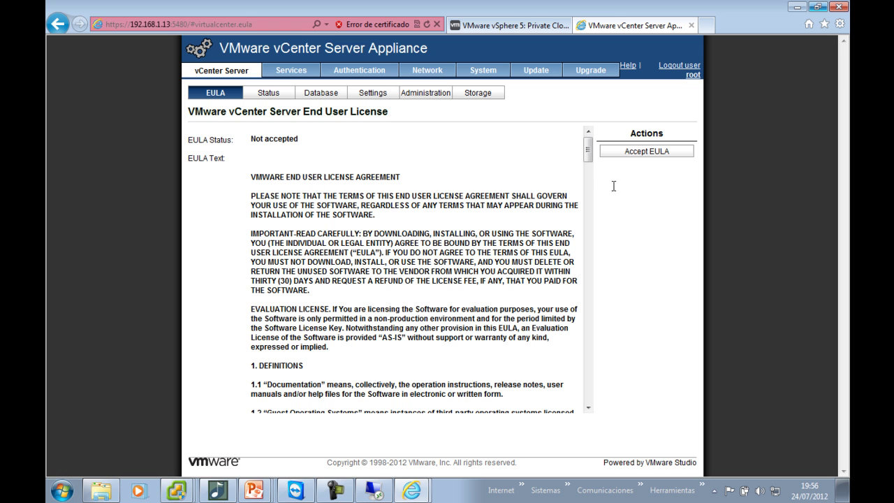
Accept the EULA, confirm it shows Accepted, and view the Database settings
{"action": "left_click", "coordinate": [620, 152]}
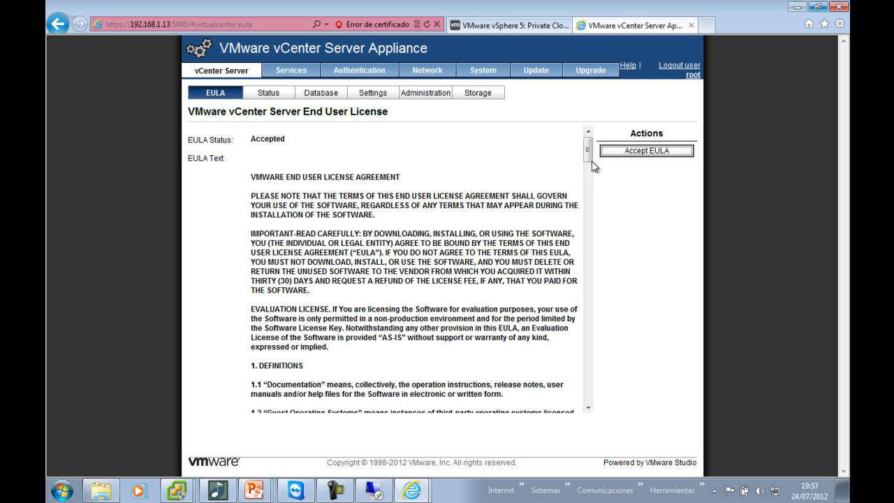
{"action": "left_click_drag", "start_coordinate": [289, 139], "coordinate": [210, 141]}
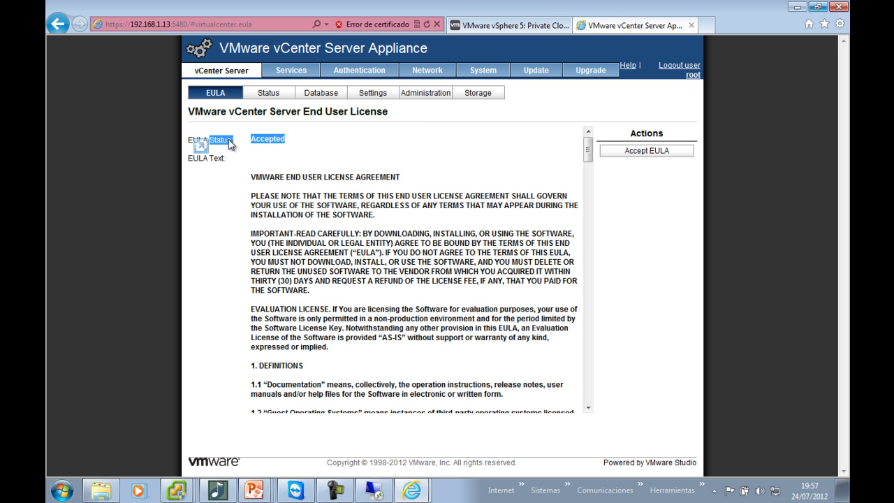
{"action": "left_click", "coordinate": [326, 95]}
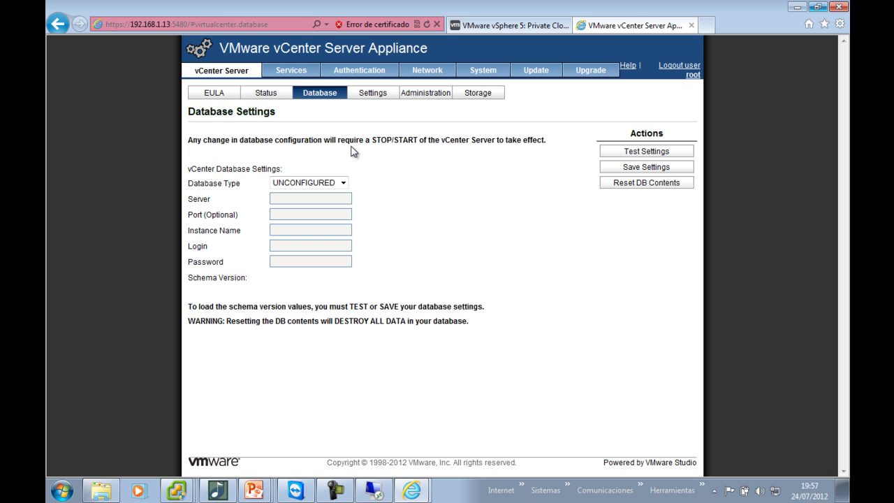
Set the Database Type to embedded, save the settings, and view the Status page
{"action": "left_click", "coordinate": [337, 183]}
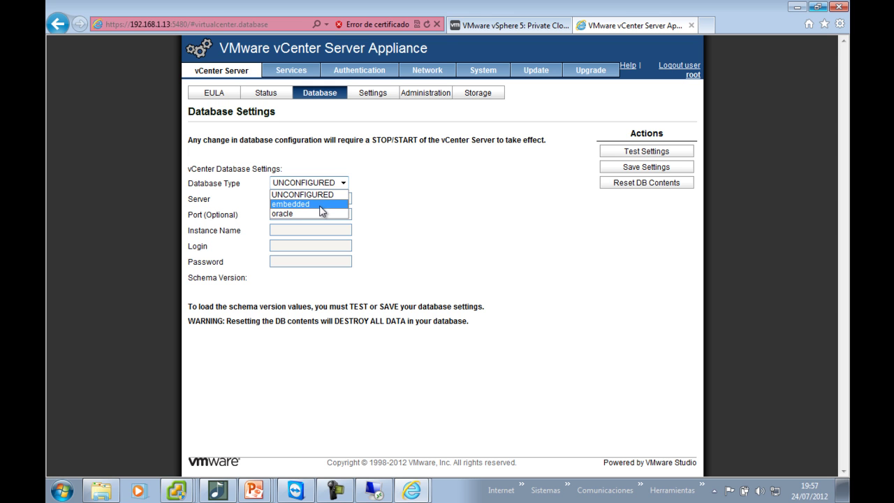
{"action": "left_click", "coordinate": [321, 204]}
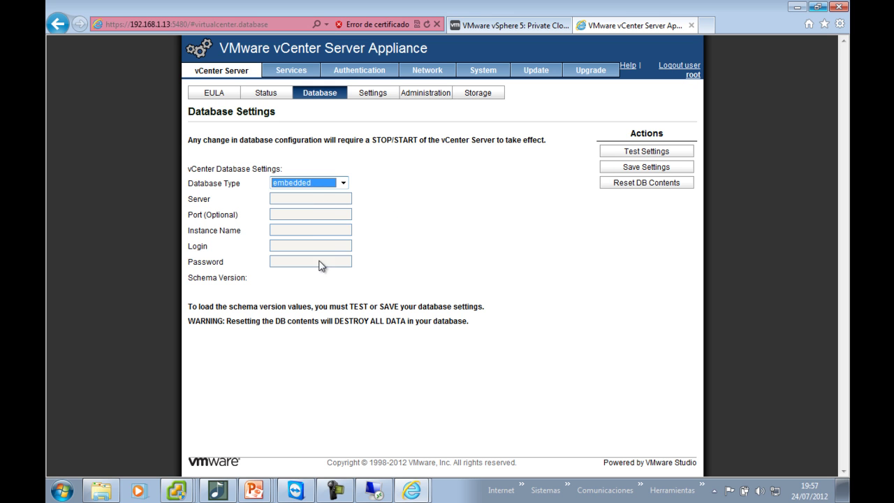
{"action": "left_click", "coordinate": [645, 168]}
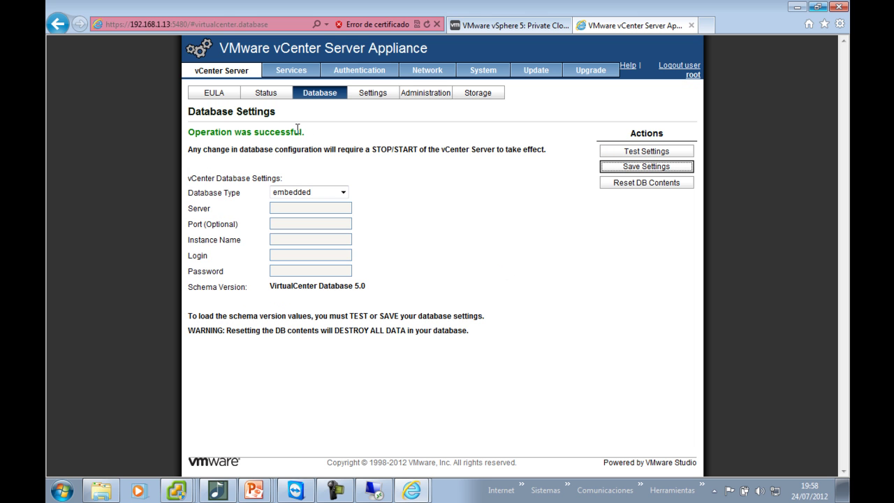
{"action": "left_click_drag", "start_coordinate": [307, 133], "coordinate": [360, 133]}
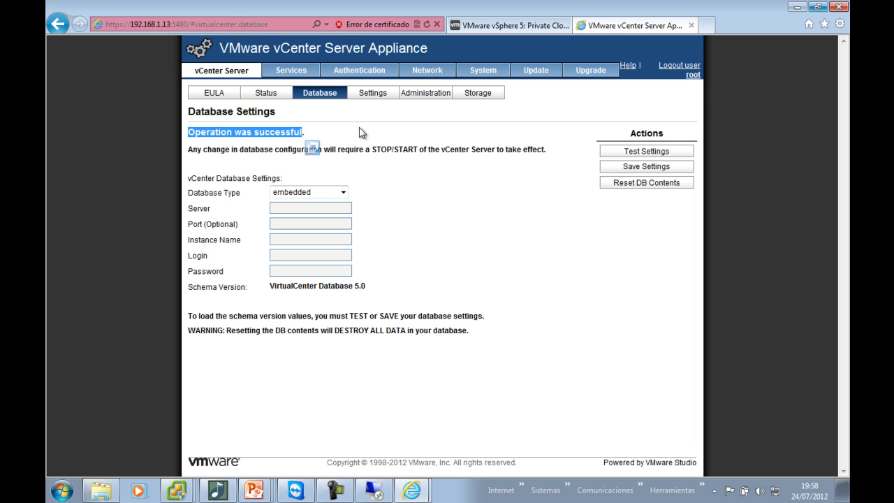
{"action": "left_click_drag", "start_coordinate": [275, 148], "coordinate": [421, 150]}
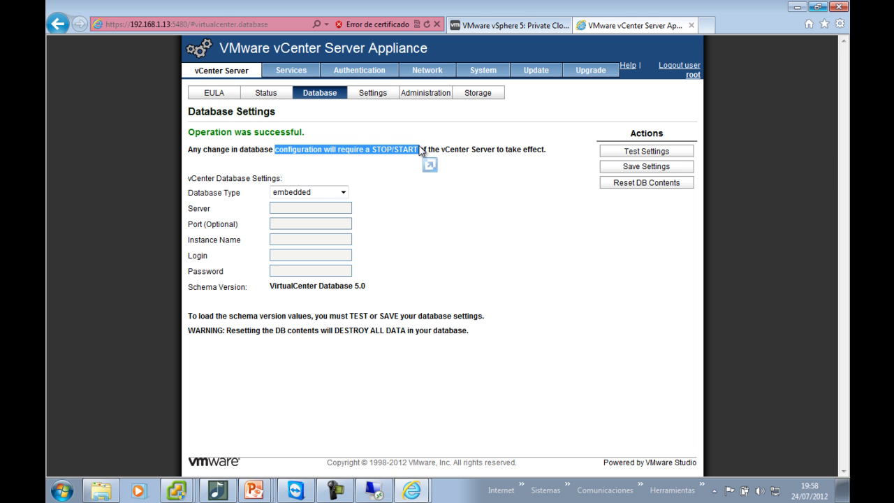
{"action": "left_click", "coordinate": [266, 98]}
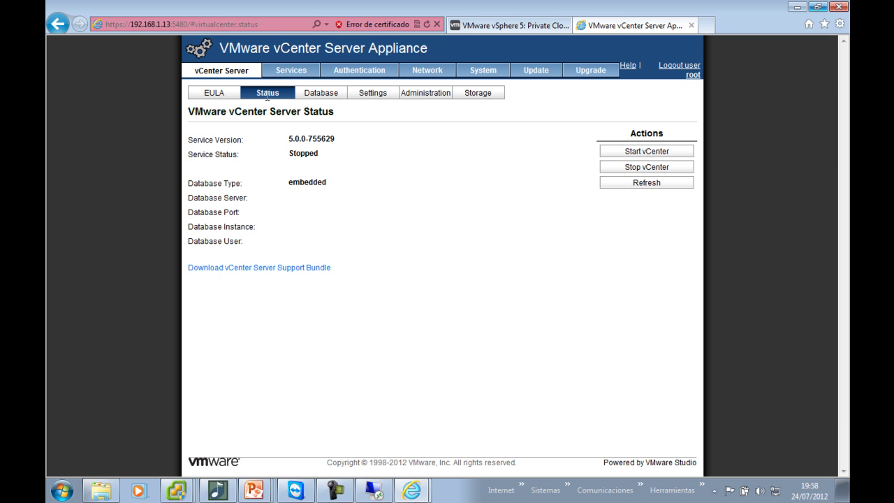
Use Start vCenter on the Status page to start the stopped vCenter Server service
{"action": "left_click", "coordinate": [640, 155]}
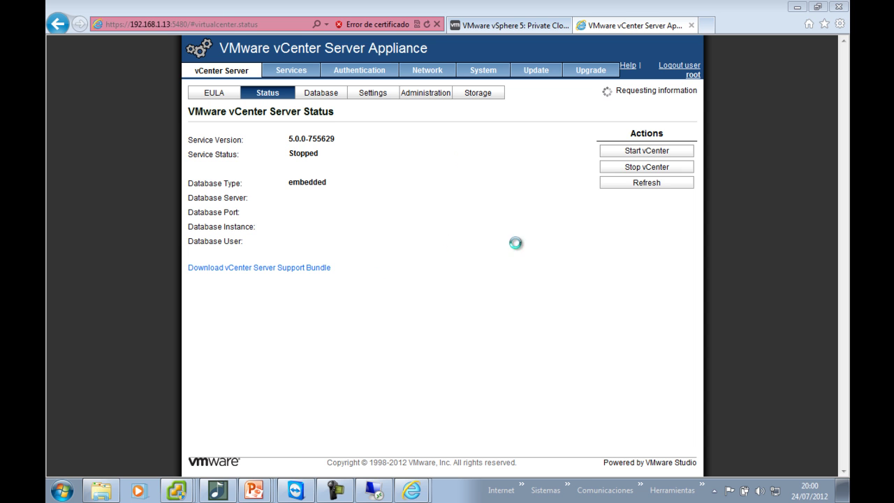
Close the Command Prompt, vCenter Installer, Computer and Network Connections windows, then log off
{"action": "mouse_move", "coordinate": [413, 497]}
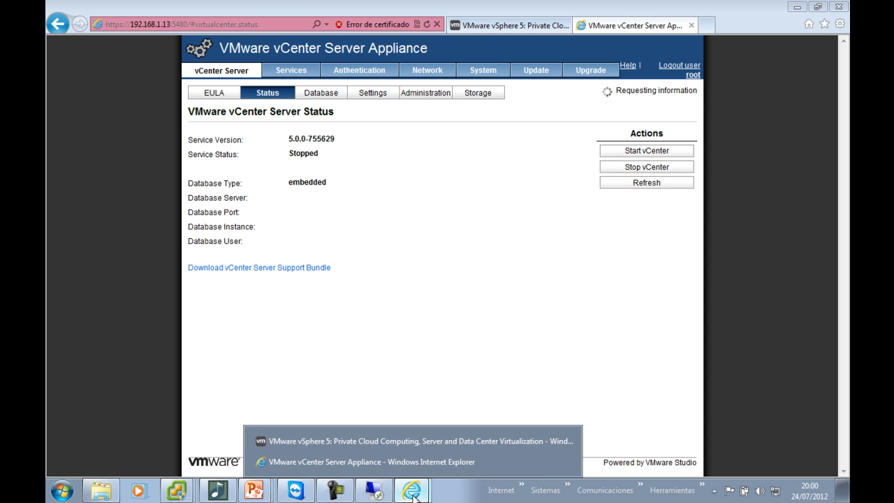
{"action": "left_click", "coordinate": [374, 490]}
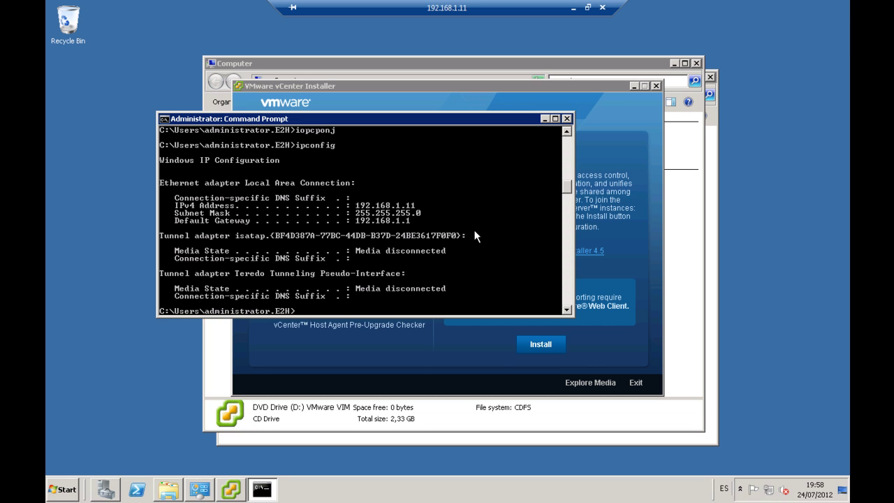
{"action": "key", "text": "alt+F4"}
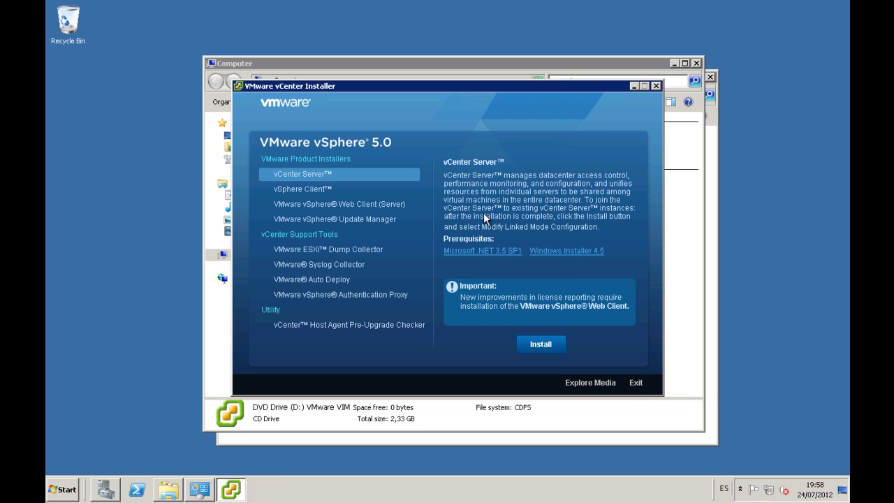
{"action": "left_click", "coordinate": [633, 383]}
{"action": "left_click", "coordinate": [696, 63]}
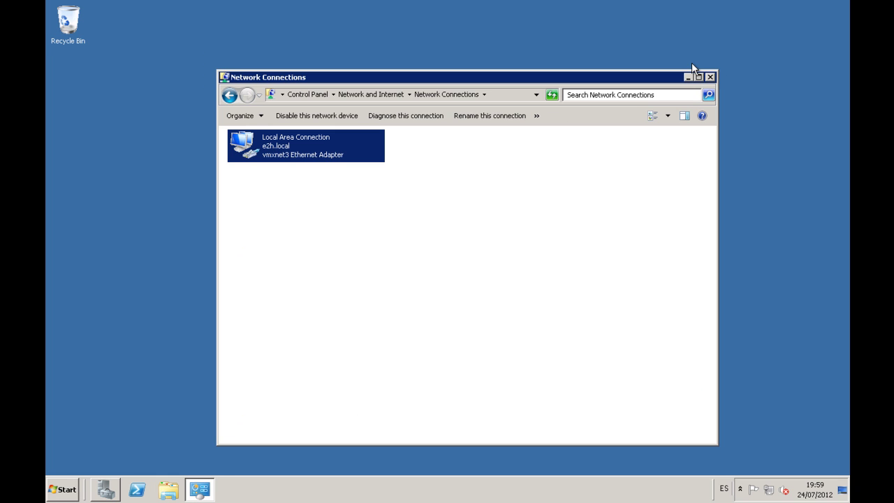
{"action": "left_click", "coordinate": [709, 76]}
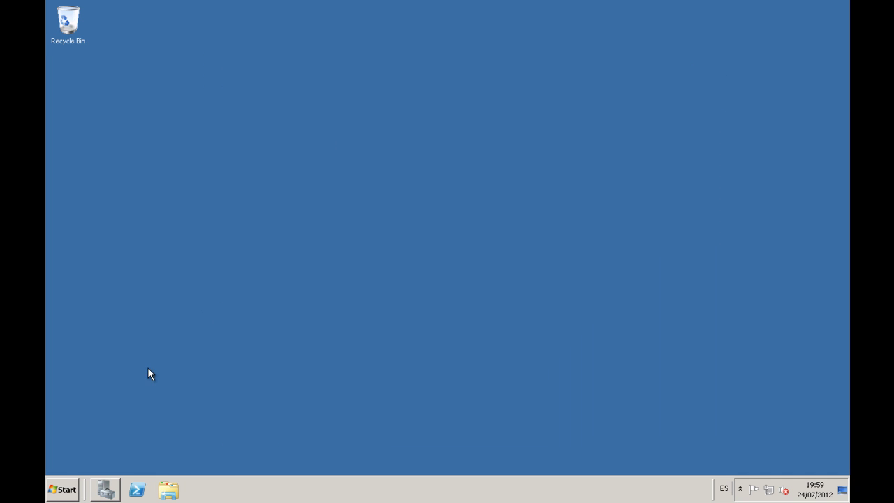
{"action": "left_click", "coordinate": [63, 489]}
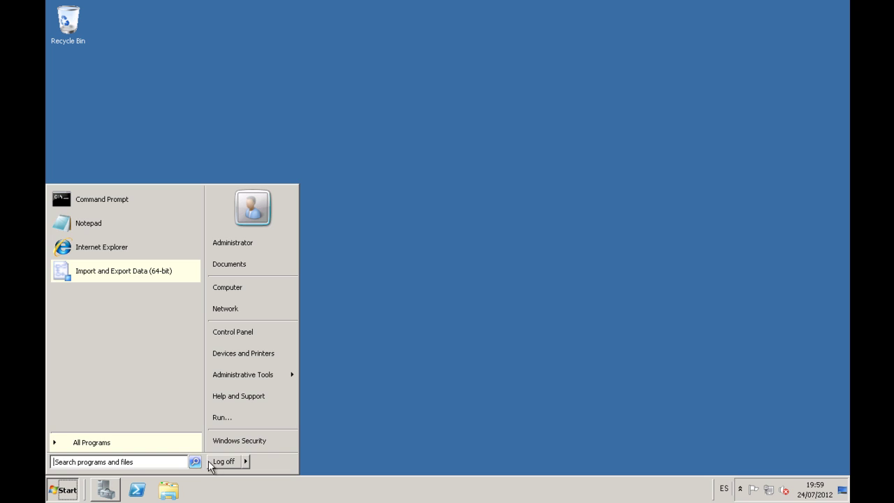
{"action": "left_click", "coordinate": [214, 461]}
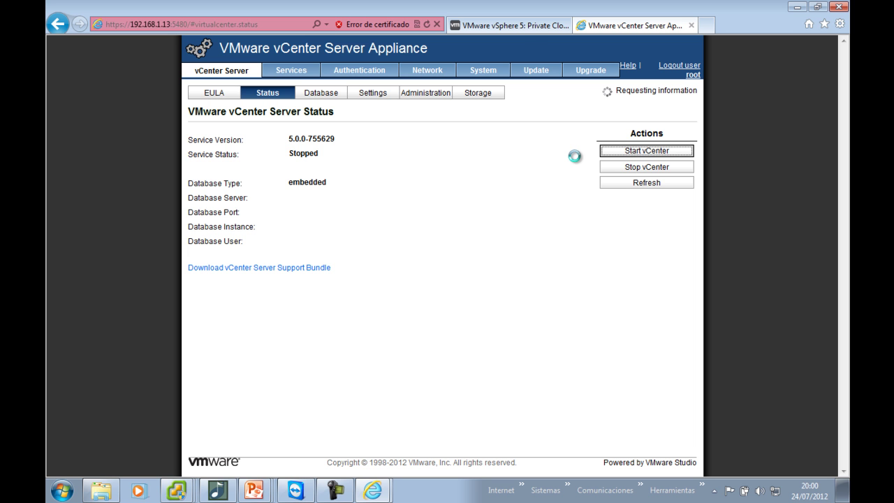
Close the VMware download tab, show the VCENTER client's Hosts and Clusters view, then bring up the appliance status page
{"action": "left_click", "coordinate": [524, 26]}
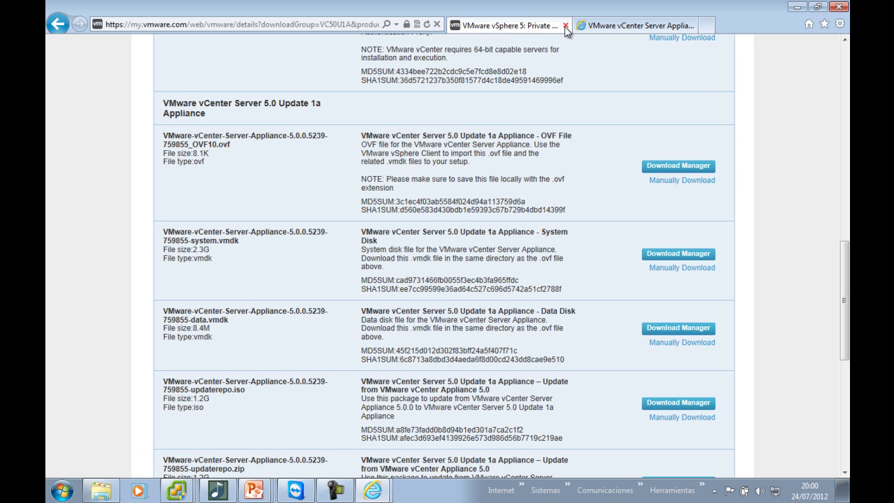
{"action": "left_click", "coordinate": [565, 26]}
{"action": "mouse_move", "coordinate": [187, 488]}
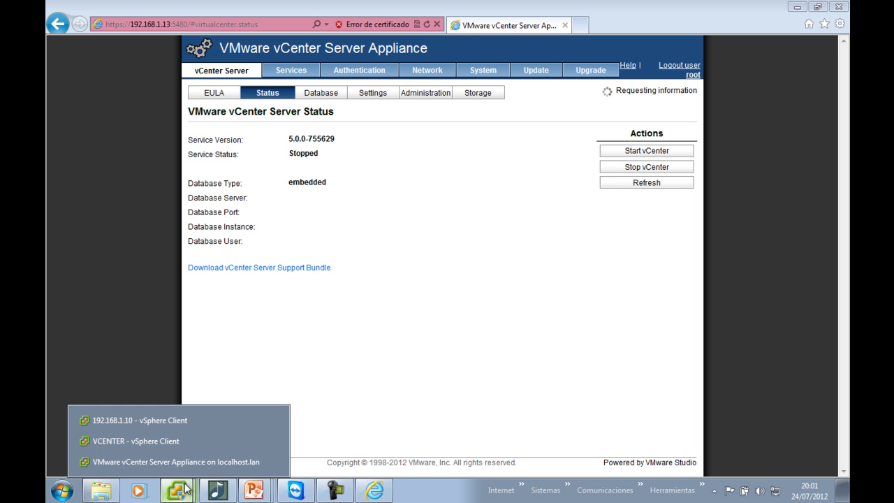
{"action": "left_click", "coordinate": [186, 439]}
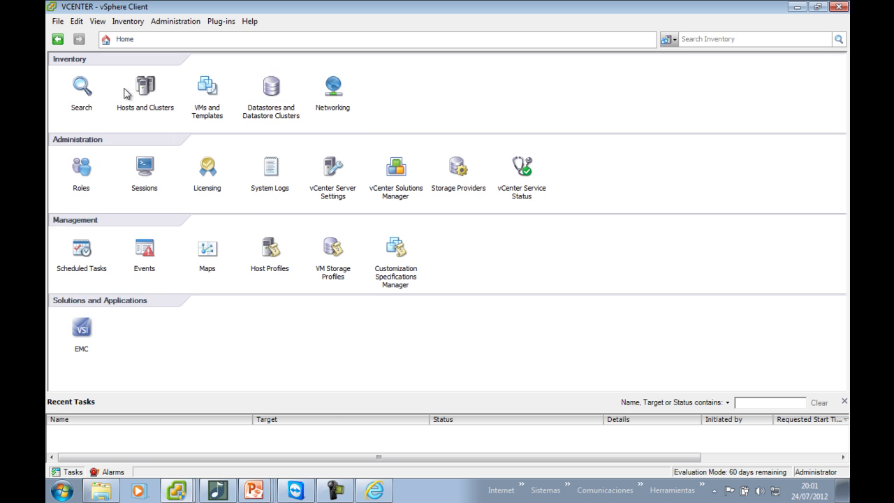
{"action": "left_click", "coordinate": [145, 89]}
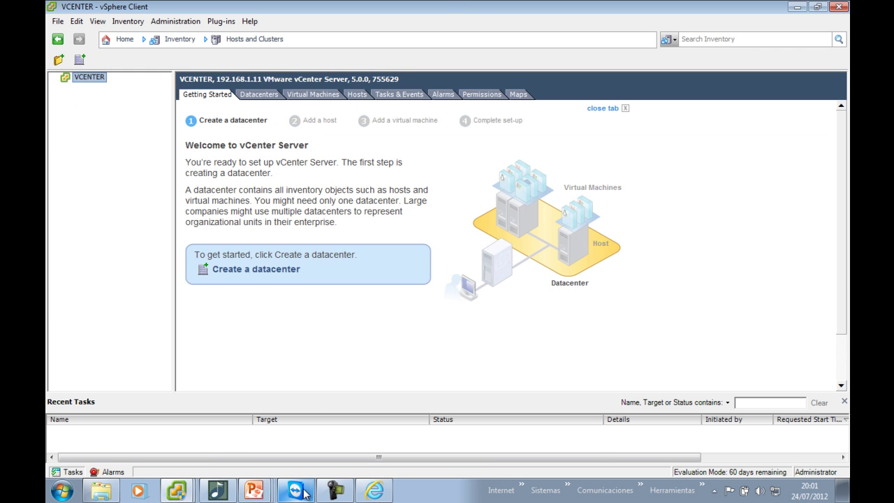
{"action": "left_click", "coordinate": [374, 490]}
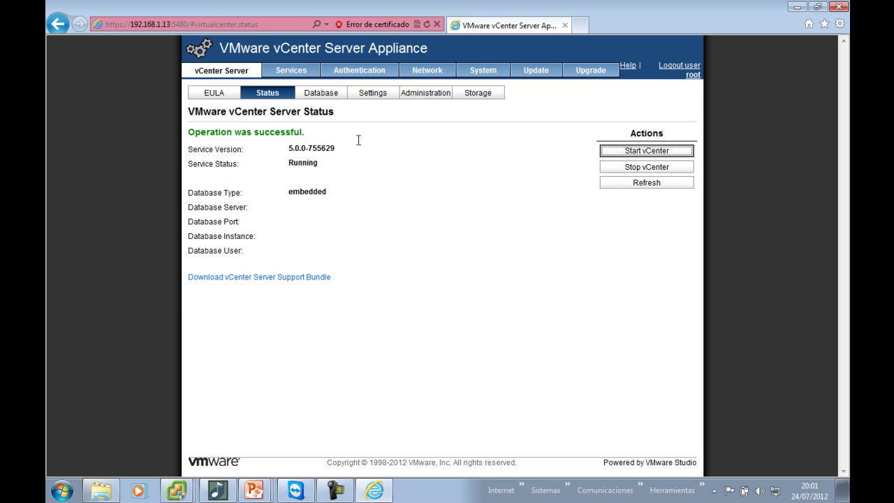
Check that the appliance reports 'Operation was successful' and the vCenter service is Running
{"action": "triple_click", "coordinate": [292, 134]}
{"action": "left_click", "coordinate": [294, 140]}
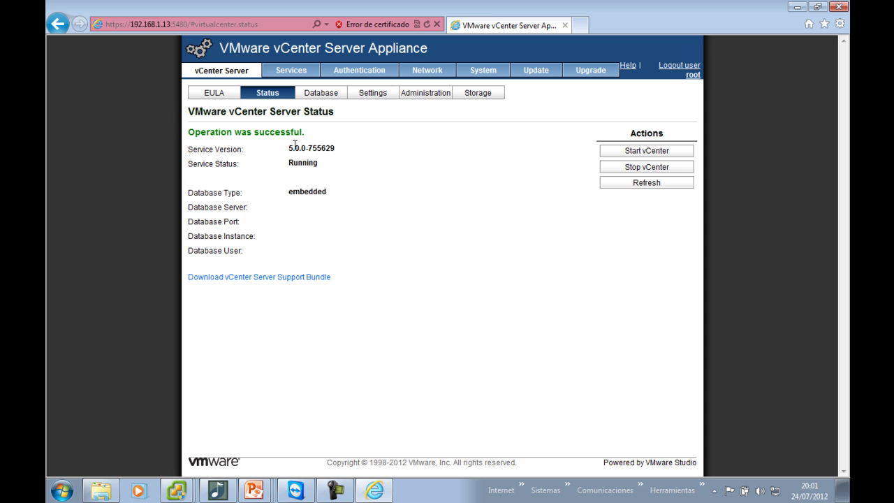
{"action": "double_click", "coordinate": [302, 162]}
Launch another VMware vSphere Client by searching 'vsp' from the Start menu
{"action": "left_click", "coordinate": [62, 490]}
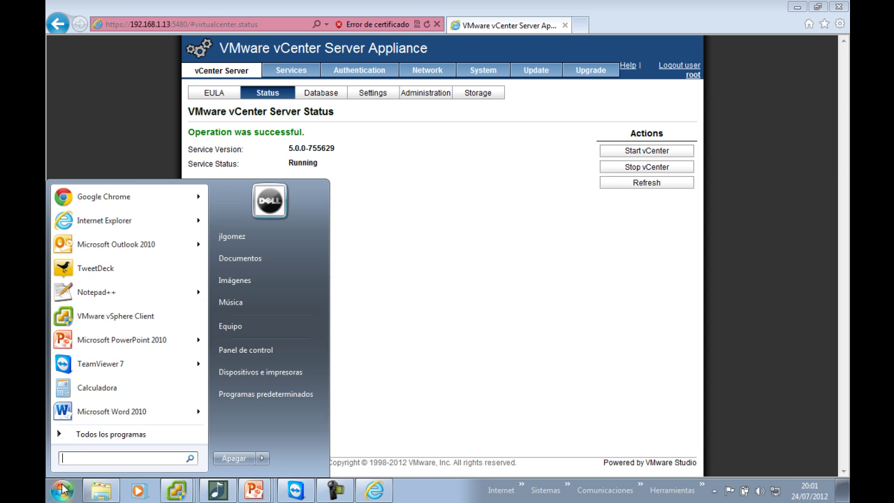
{"action": "type", "text": "vsp"}
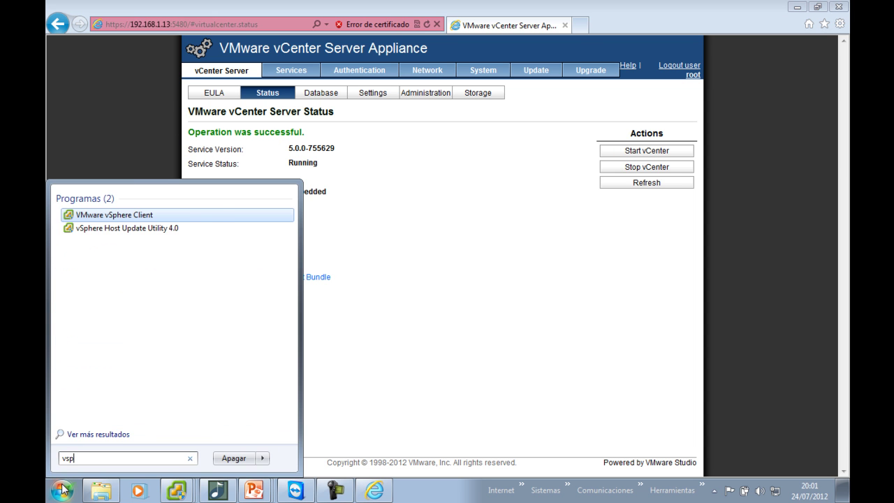
{"action": "key", "text": "Return"}
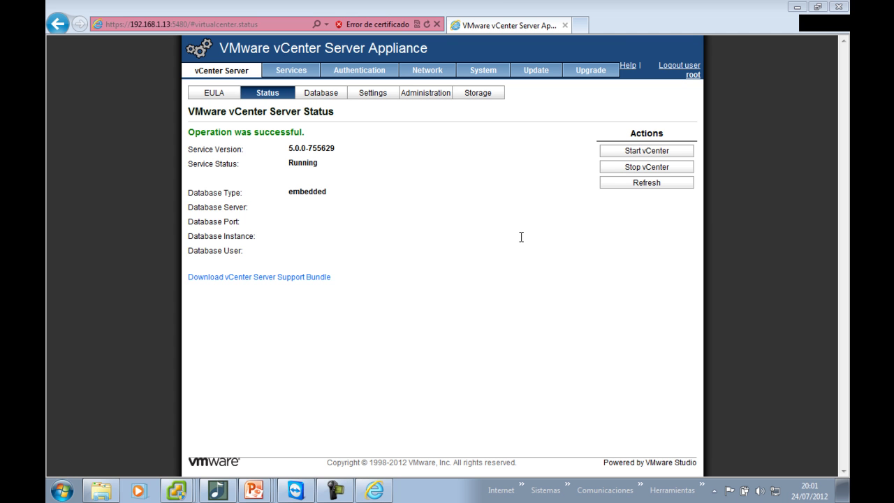
Log in to 192.168.1.13 as root with the account password, and install its certificate permanently
{"action": "left_click", "coordinate": [469, 266]}
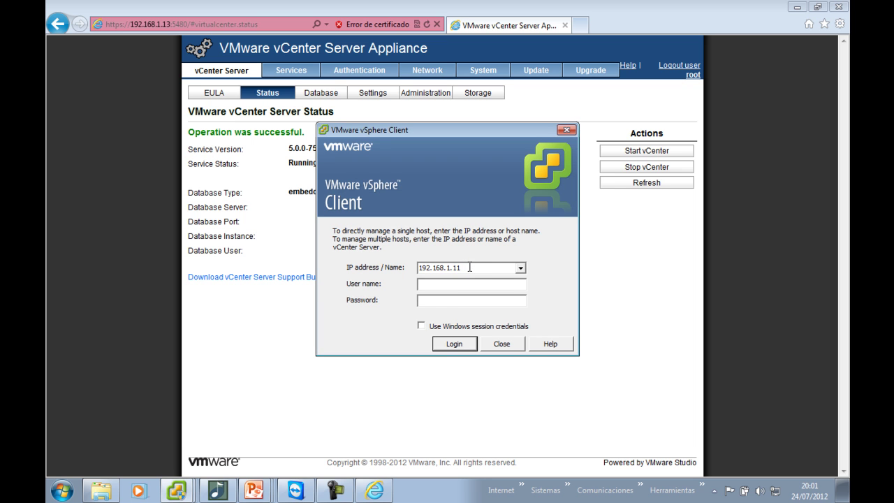
{"action": "key", "text": "BackSpace"}
{"action": "type", "text": "3"}
{"action": "key", "text": "Tab"}
{"action": "type", "text": "root"}
{"action": "key", "text": "Tab"}
{"action": "type", "text": "*****"}
{"action": "key", "text": "ctrl+a"}
{"action": "type", "text": "******"}
{"action": "left_click", "coordinate": [455, 344]}
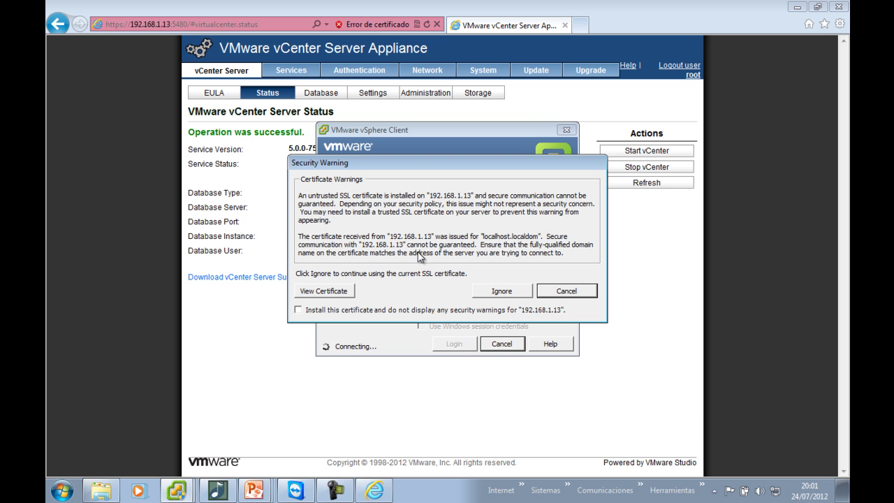
{"action": "left_click", "coordinate": [382, 309]}
{"action": "left_click", "coordinate": [487, 292]}
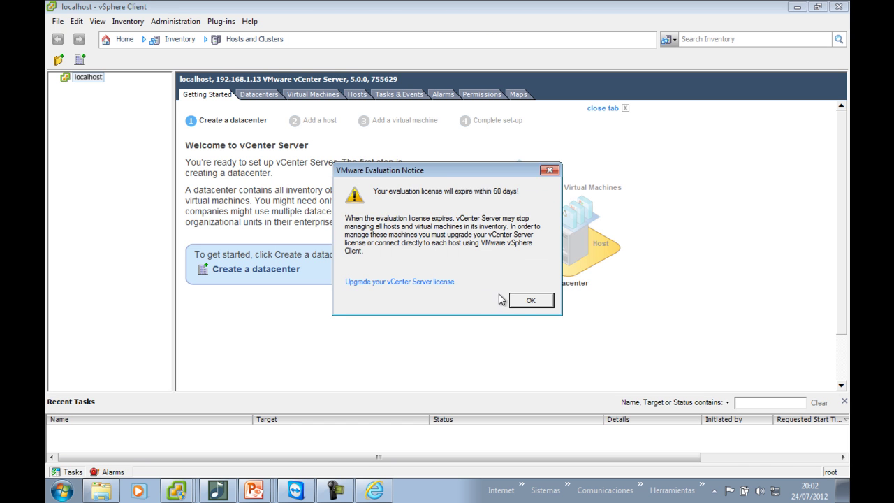
Dismiss the evaluation notice and show the Home page in both the localhost and VCENTER clients
{"action": "left_click", "coordinate": [522, 302]}
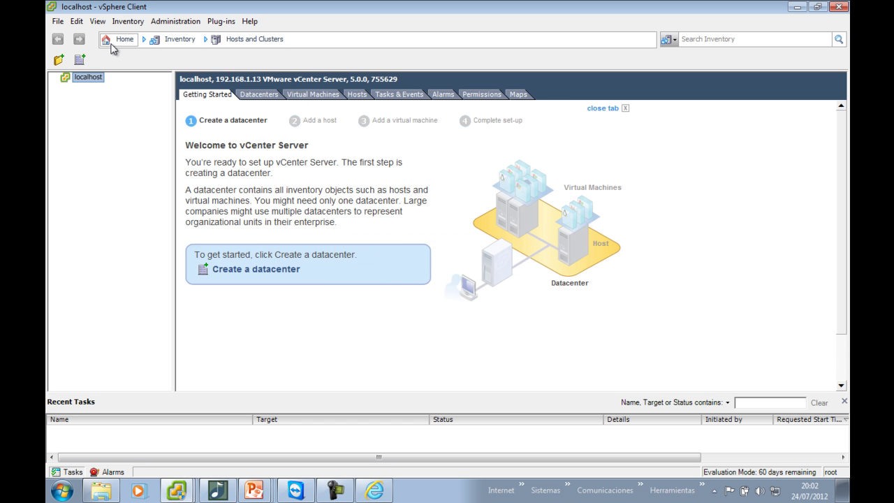
{"action": "left_click", "coordinate": [112, 38]}
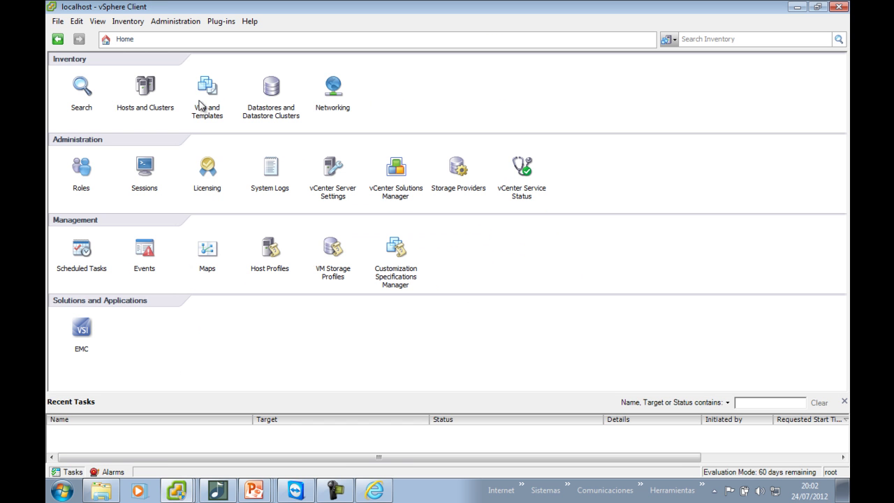
{"action": "left_click", "coordinate": [192, 493]}
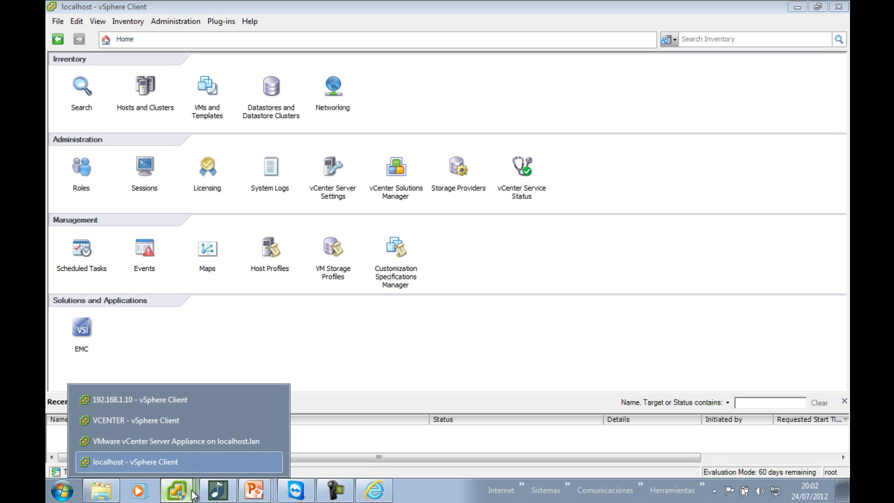
{"action": "left_click", "coordinate": [205, 421]}
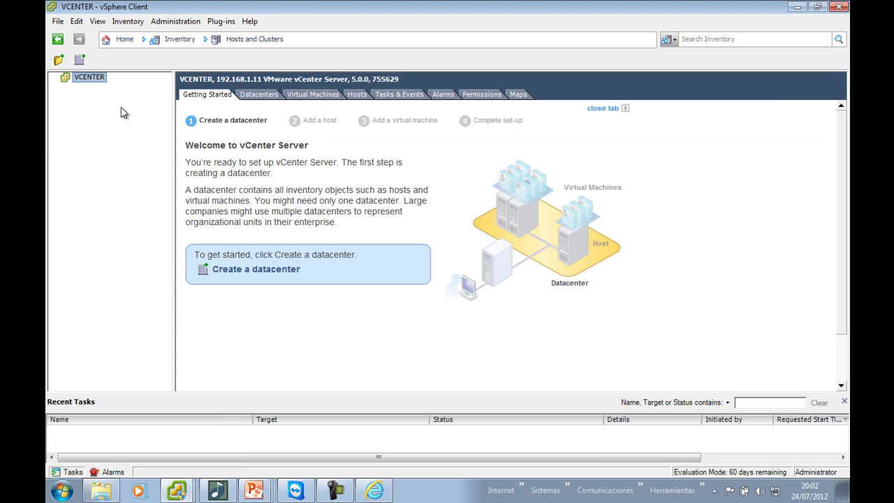
{"action": "left_click", "coordinate": [118, 40]}
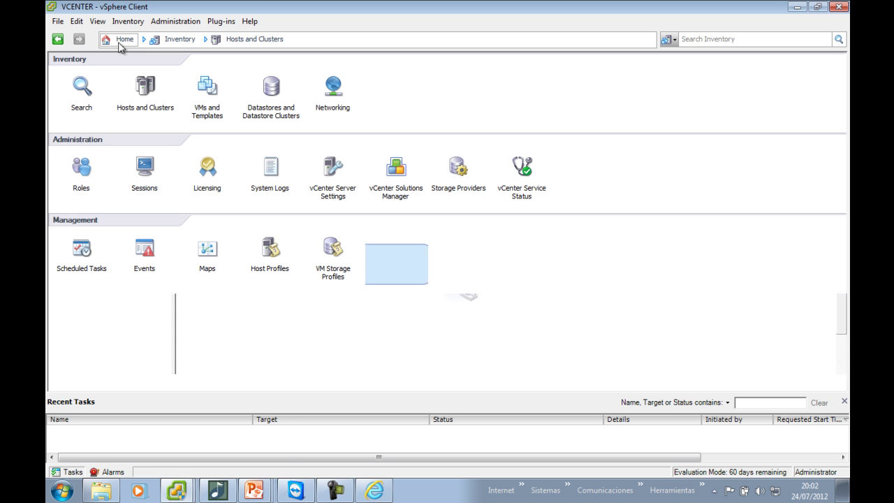
Compare the localhost and VCENTER client windows, ending back on VCENTER
{"action": "left_click", "coordinate": [177, 490]}
{"action": "left_click", "coordinate": [169, 462]}
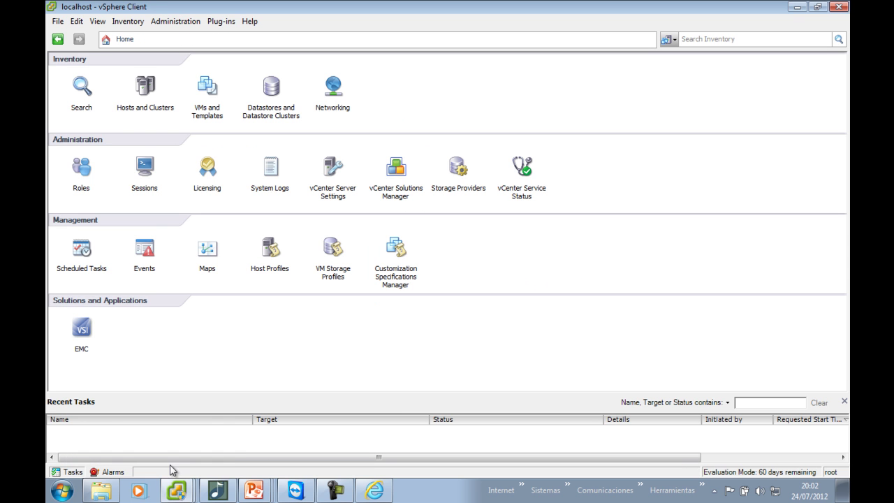
{"action": "left_click", "coordinate": [180, 493]}
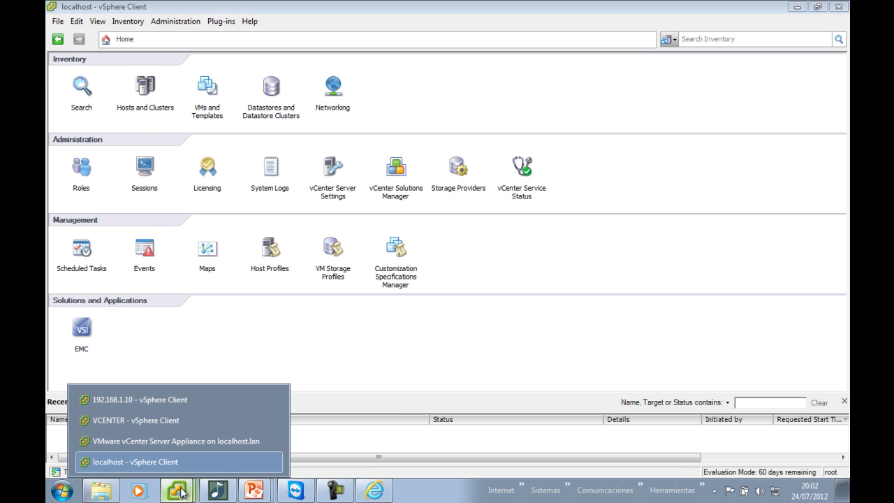
{"action": "left_click", "coordinate": [173, 421]}
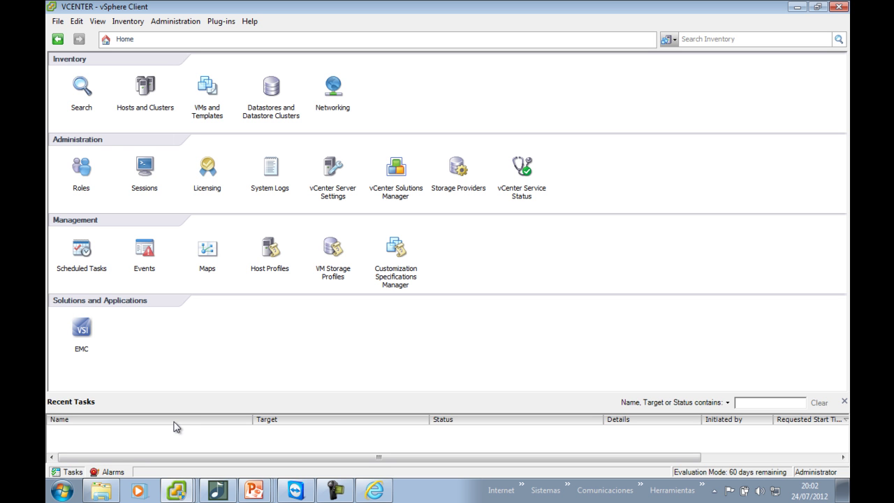
Bring the PowerPoint slideshow forward, then switch to the 192.168.1.10 vSphere Client window
{"action": "left_click", "coordinate": [253, 491]}
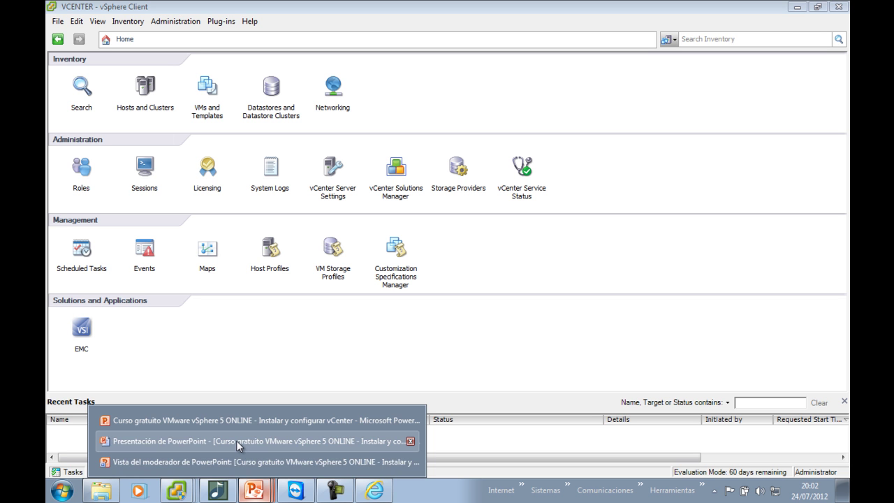
{"action": "left_click", "coordinate": [236, 440]}
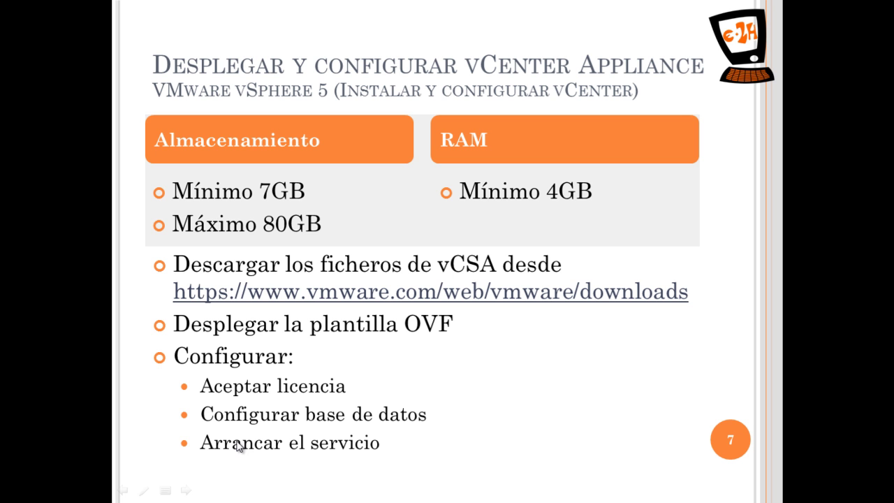
{"action": "key", "text": "super"}
{"action": "left_click", "coordinate": [176, 490]}
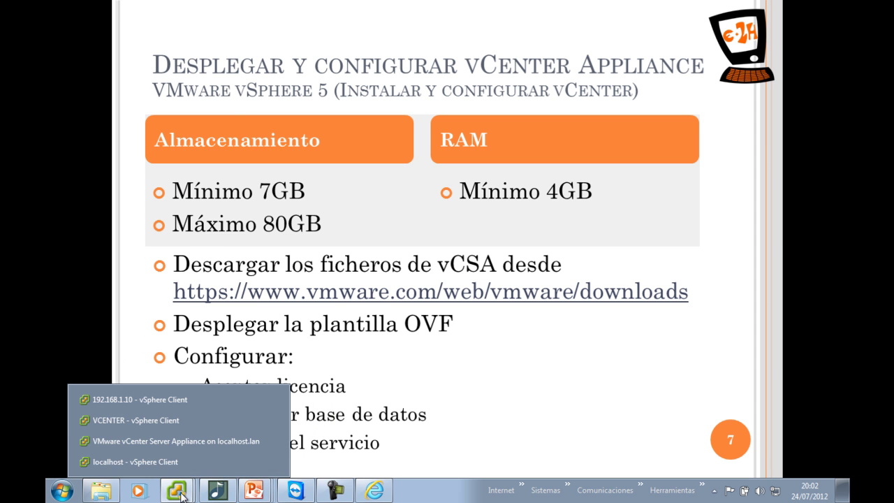
{"action": "left_click", "coordinate": [165, 402]}
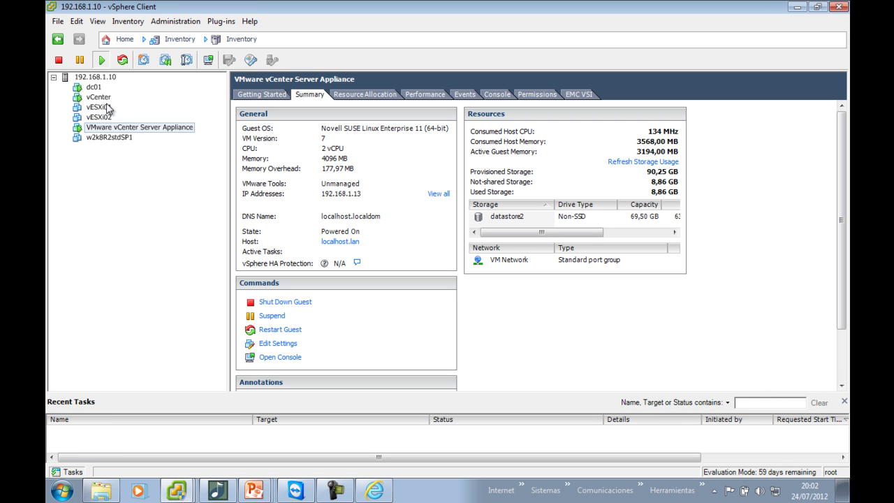
Power on vESXi01 and vESXi02 with Ctrl+B, then return to the PowerPoint slideshow
{"action": "left_click", "coordinate": [105, 105]}
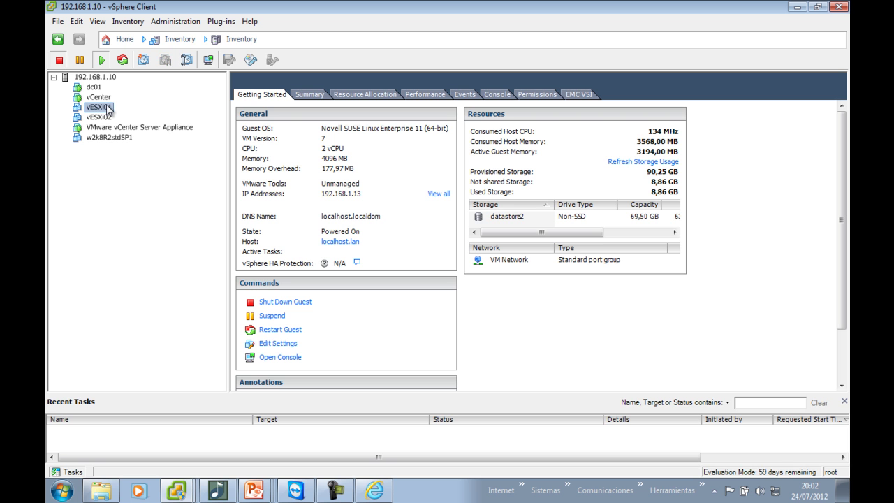
{"action": "key", "text": "ctrl+b"}
{"action": "left_click", "coordinate": [101, 117]}
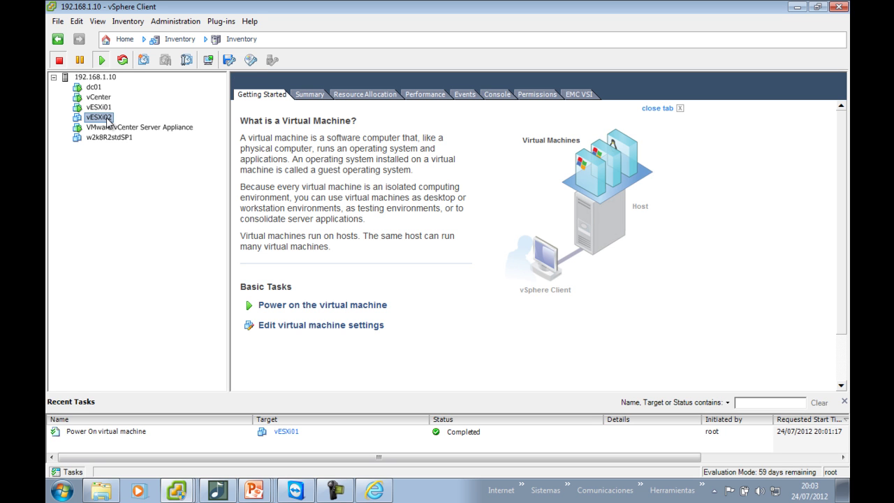
{"action": "key", "text": "ctrl+b"}
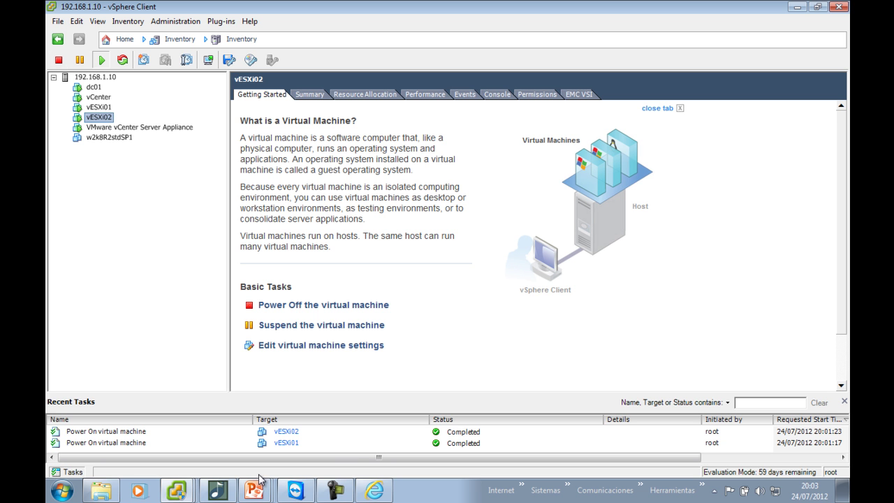
{"action": "mouse_move", "coordinate": [260, 479]}
{"action": "left_click", "coordinate": [259, 443]}
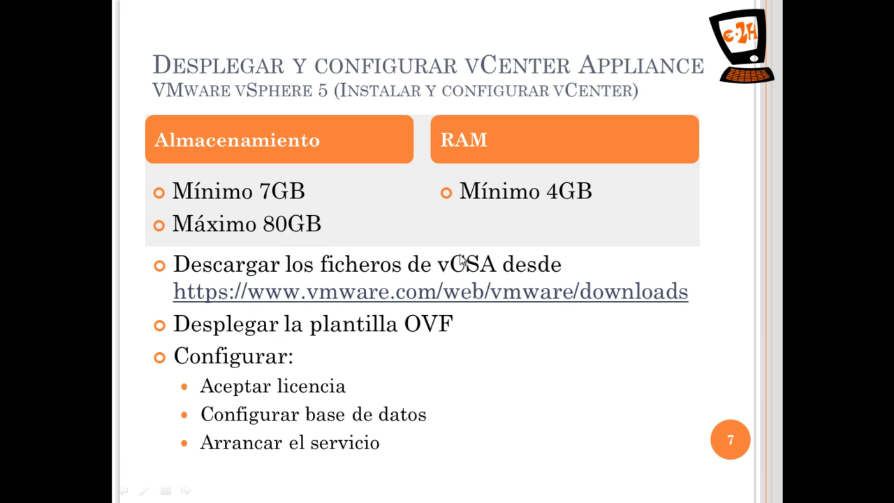
Advance to slide 8 on navigating vCenter, then bring the VCENTER vSphere Client window forward
{"action": "left_click", "coordinate": [576, 262]}
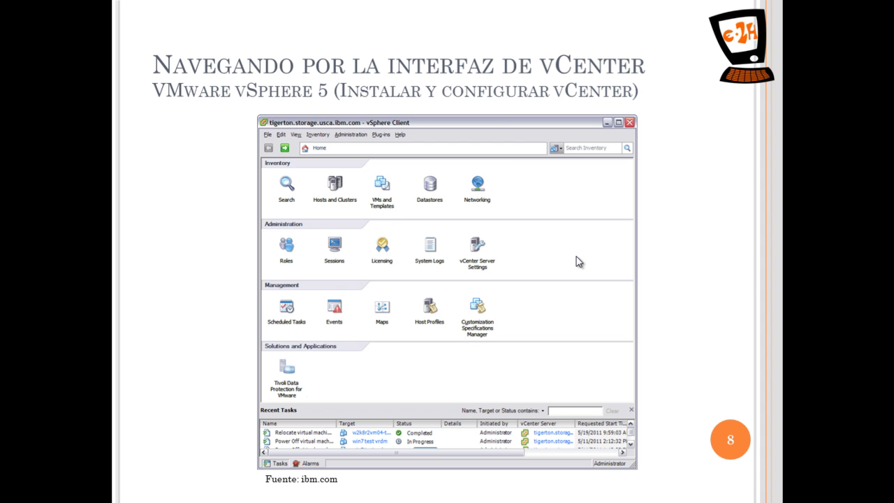
{"action": "key", "text": "super"}
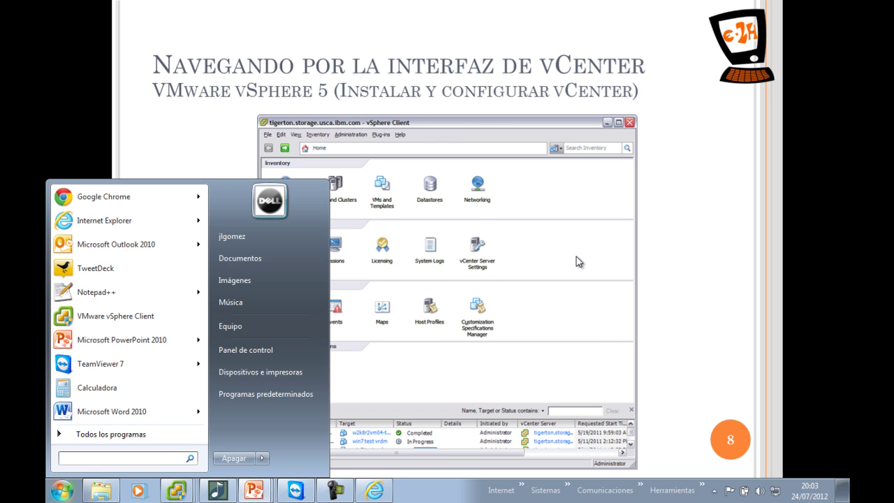
{"action": "left_click", "coordinate": [180, 489]}
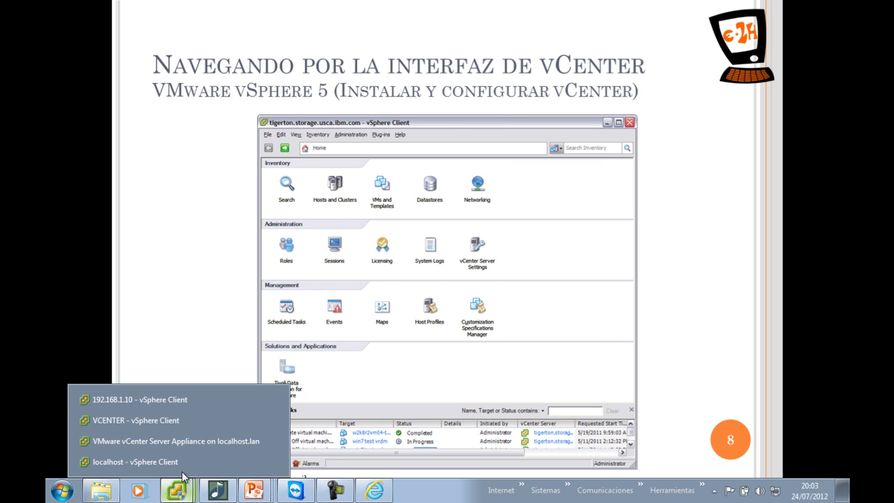
{"action": "left_click", "coordinate": [162, 421]}
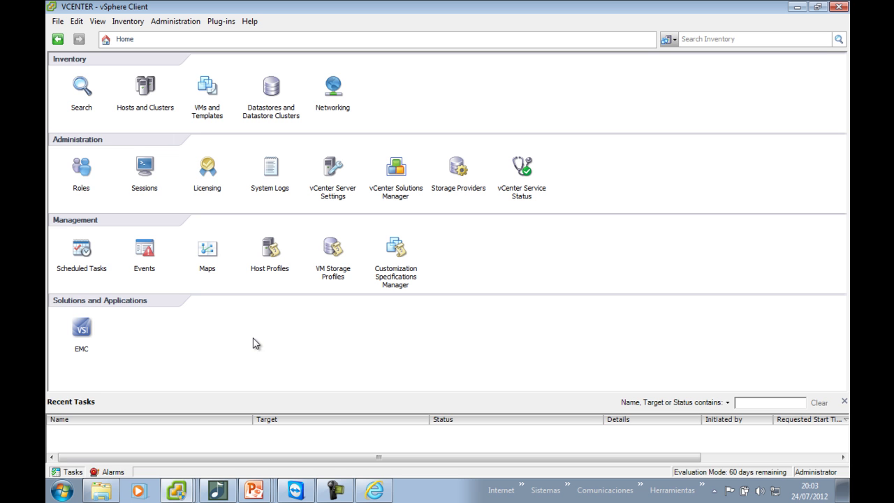
{"action": "left_click", "coordinate": [73, 472]}
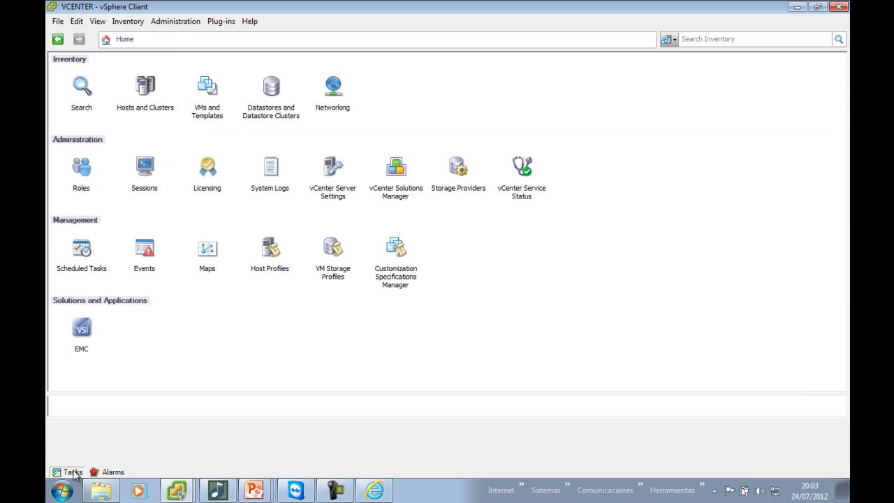
{"action": "left_click", "coordinate": [73, 472]}
{"action": "left_click", "coordinate": [73, 472]}
{"action": "left_click", "coordinate": [73, 472]}
{"action": "left_click", "coordinate": [73, 473]}
{"action": "left_click", "coordinate": [73, 473]}
{"action": "left_click", "coordinate": [73, 473]}
{"action": "left_click", "coordinate": [74, 473]}
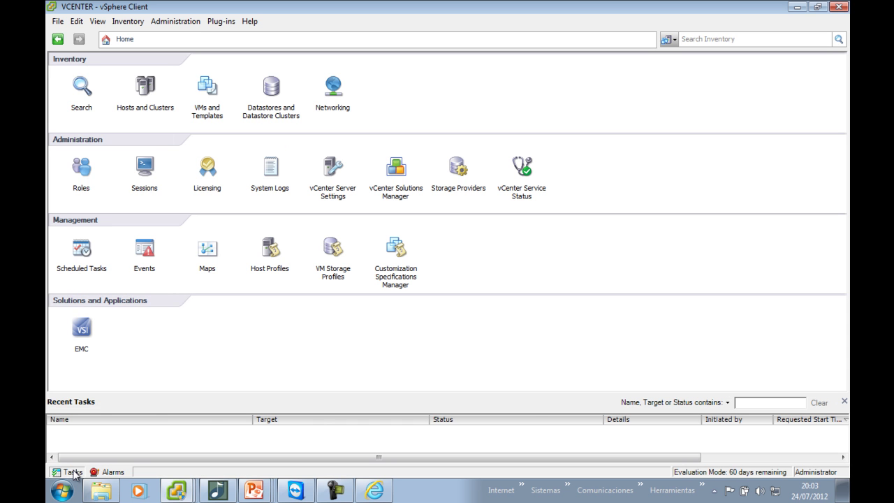
{"action": "left_click", "coordinate": [95, 472]}
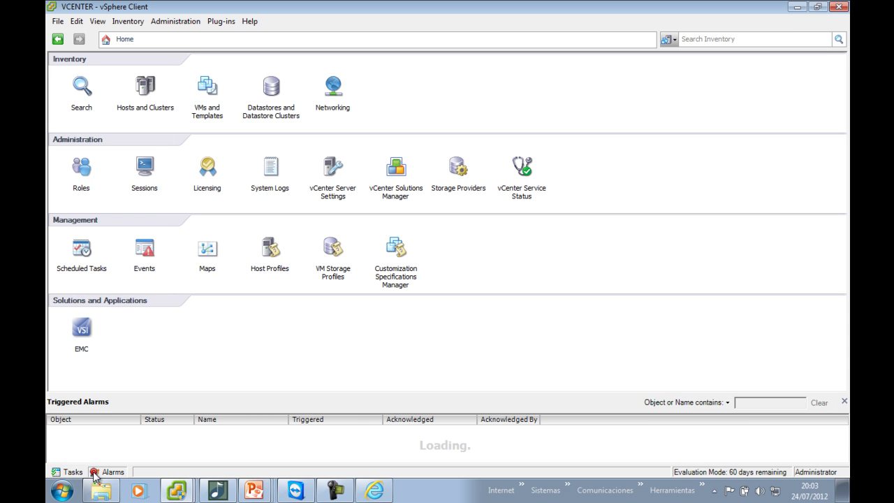
{"action": "left_click", "coordinate": [95, 473]}
{"action": "left_click", "coordinate": [96, 473]}
{"action": "left_click", "coordinate": [82, 474]}
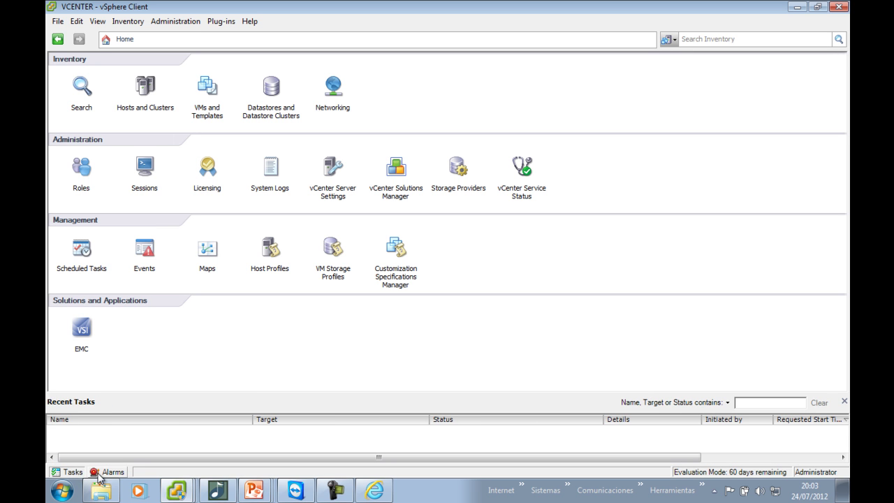
{"action": "left_click", "coordinate": [109, 472]}
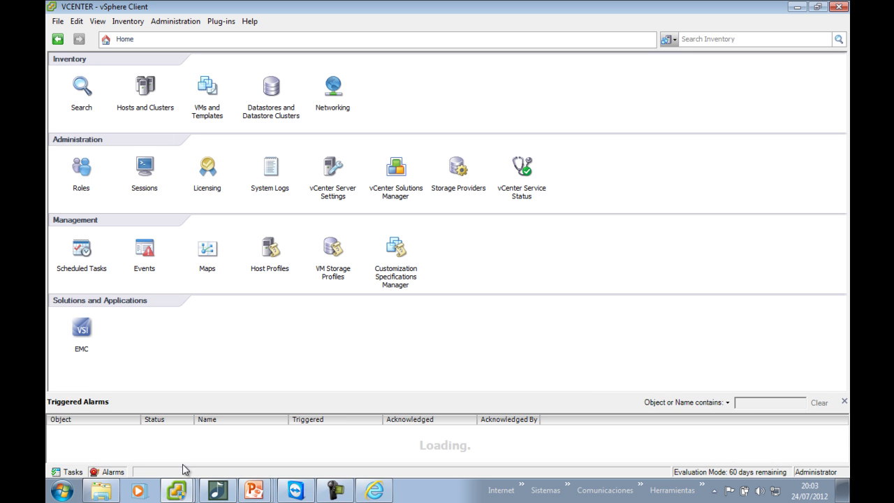
{"action": "left_click", "coordinate": [76, 473]}
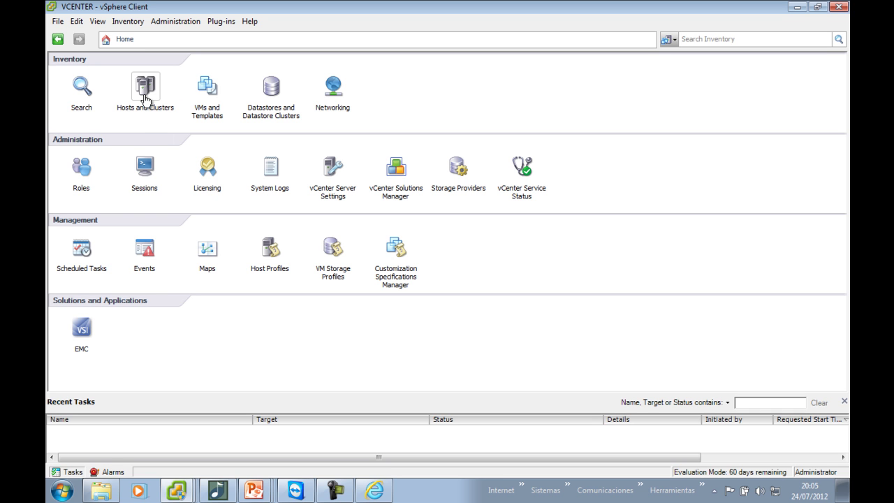
Open Hosts and Clusters, browse the top-level sections, and visit VMs and Templates
{"action": "left_click", "coordinate": [145, 102]}
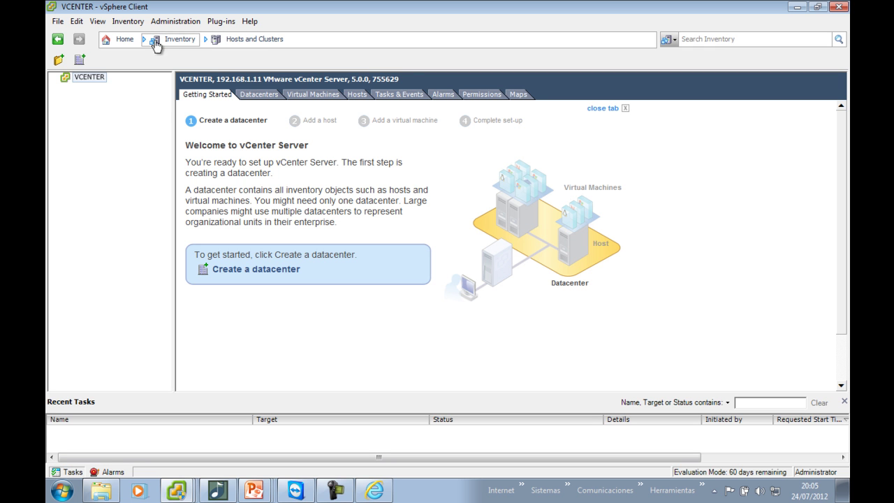
{"action": "left_click", "coordinate": [161, 39]}
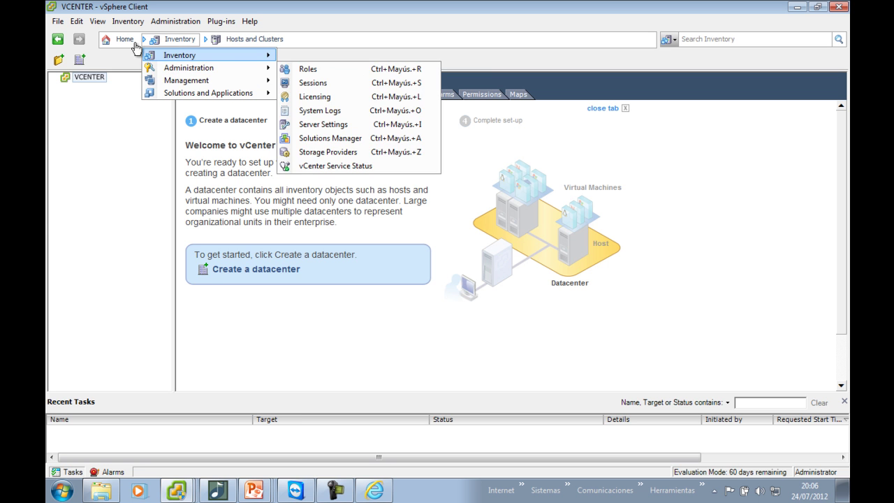
{"action": "left_click", "coordinate": [122, 39]}
{"action": "left_click", "coordinate": [155, 100]}
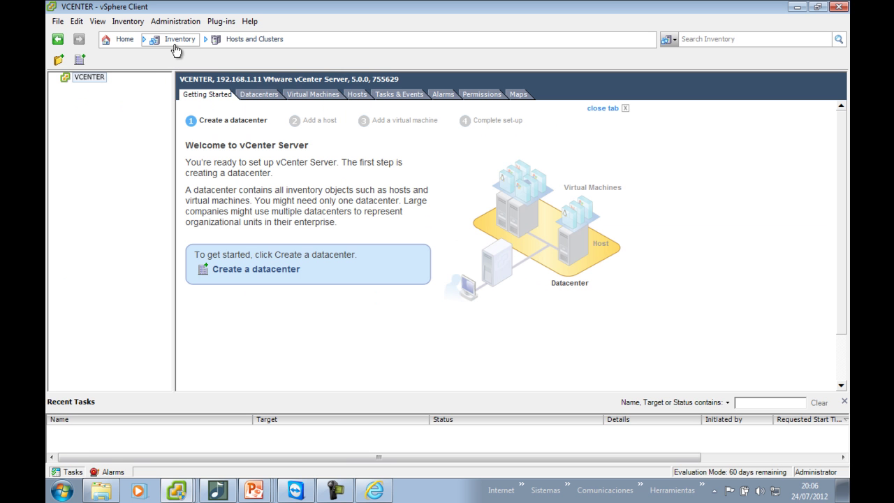
{"action": "left_click", "coordinate": [176, 40]}
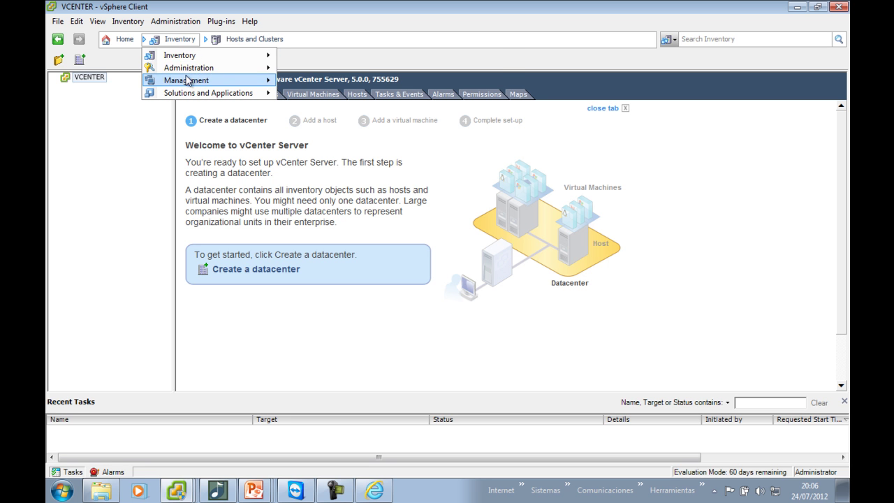
{"action": "mouse_move", "coordinate": [197, 93]}
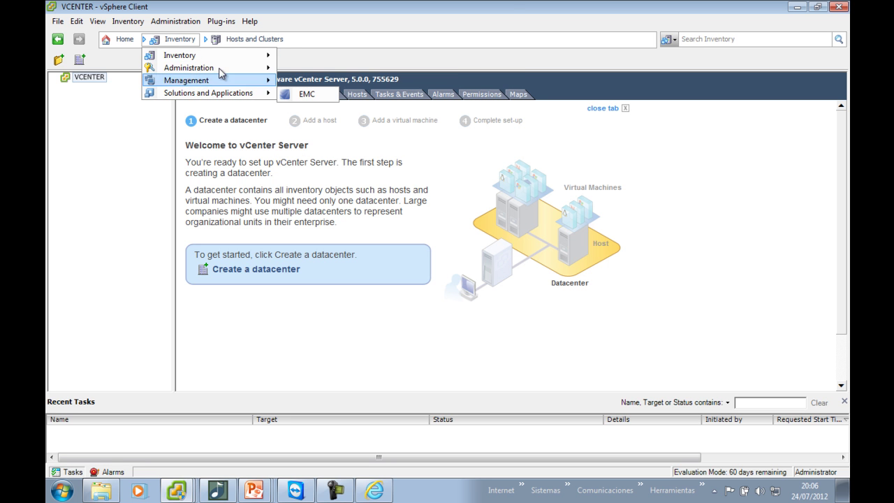
{"action": "mouse_move", "coordinate": [209, 56]}
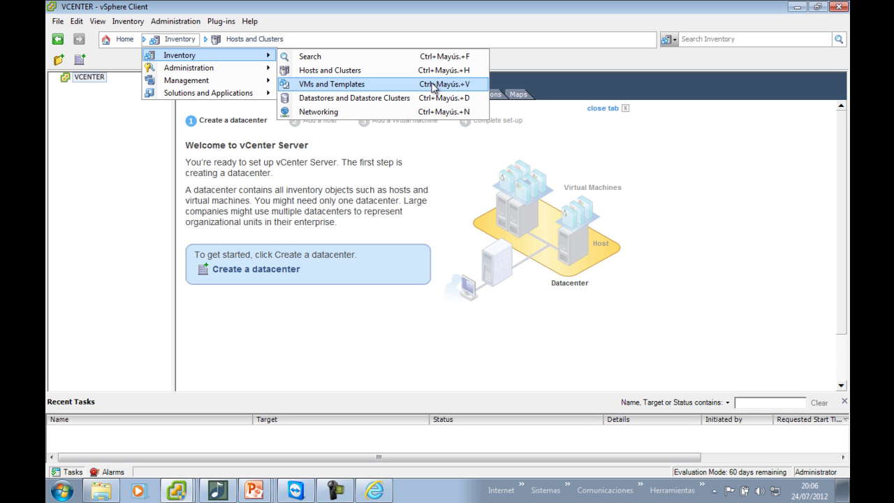
{"action": "left_click", "coordinate": [432, 84]}
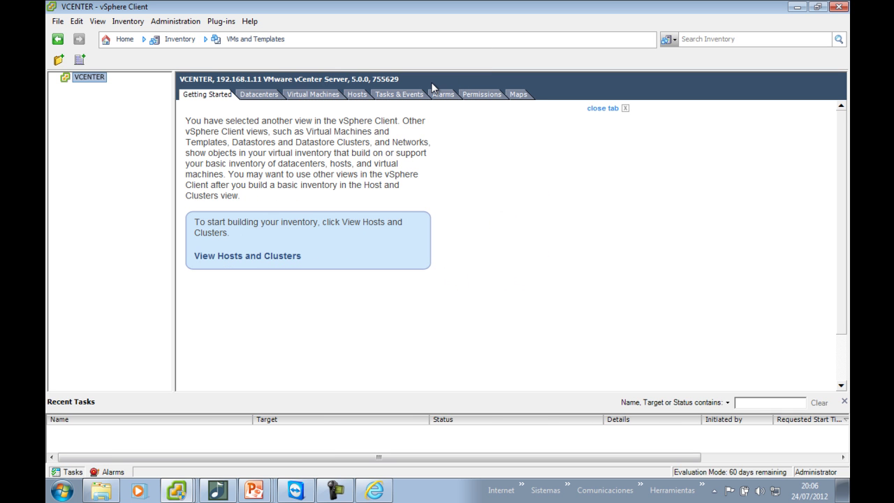
{"action": "key", "text": "ctrl+shift+h"}
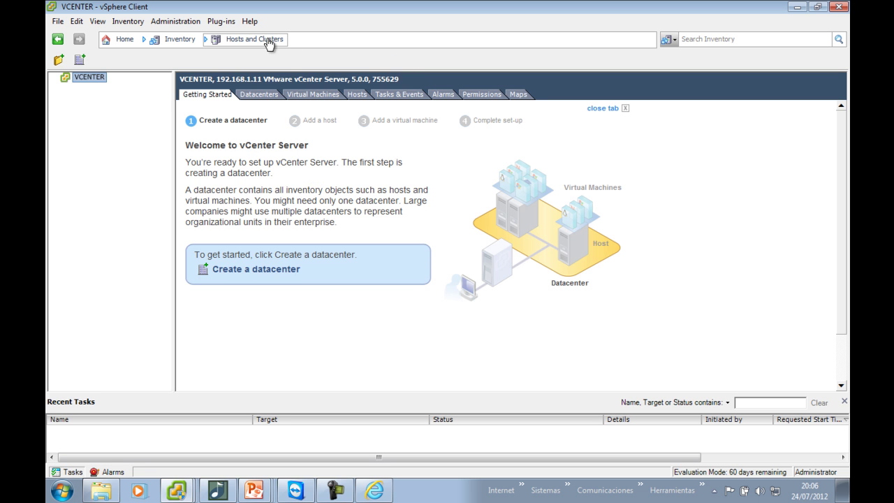
Look at the Licensing page, then return to the VMs and Templates view
{"action": "left_click", "coordinate": [183, 39]}
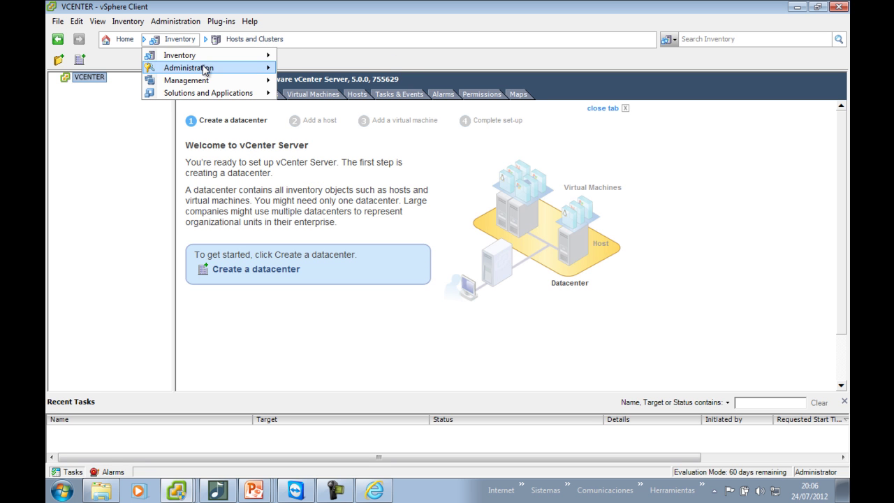
{"action": "left_click", "coordinate": [314, 96]}
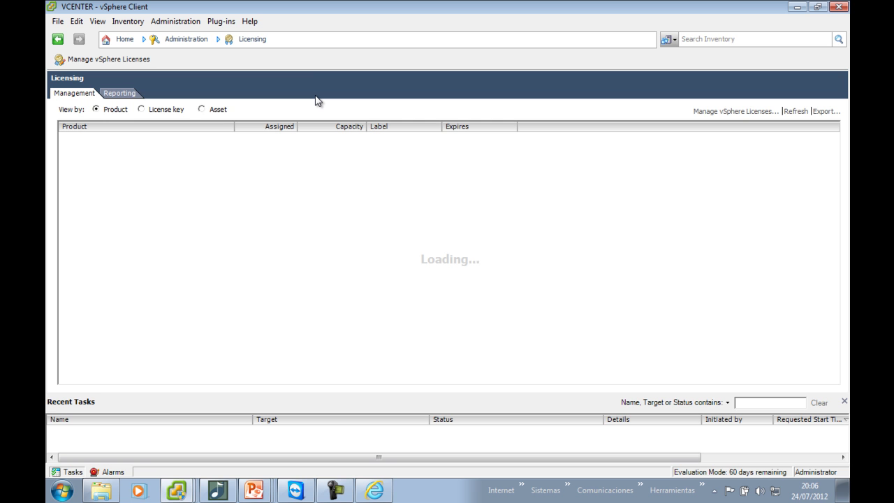
{"action": "key", "text": "ctrl+shift+v"}
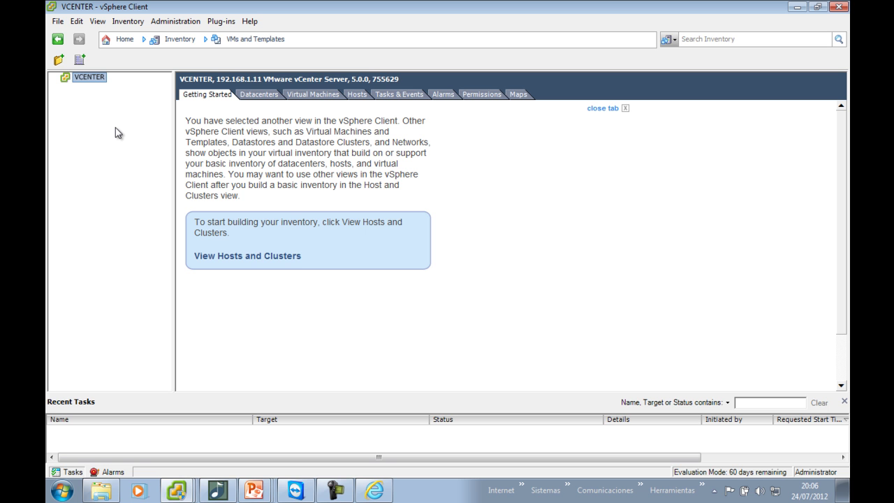
Cycle the breadcrumb views through Hosts and Clusters, VMs and Templates, and Datastores and Datastore Clusters
{"action": "left_click", "coordinate": [230, 39]}
{"action": "left_click", "coordinate": [237, 67]}
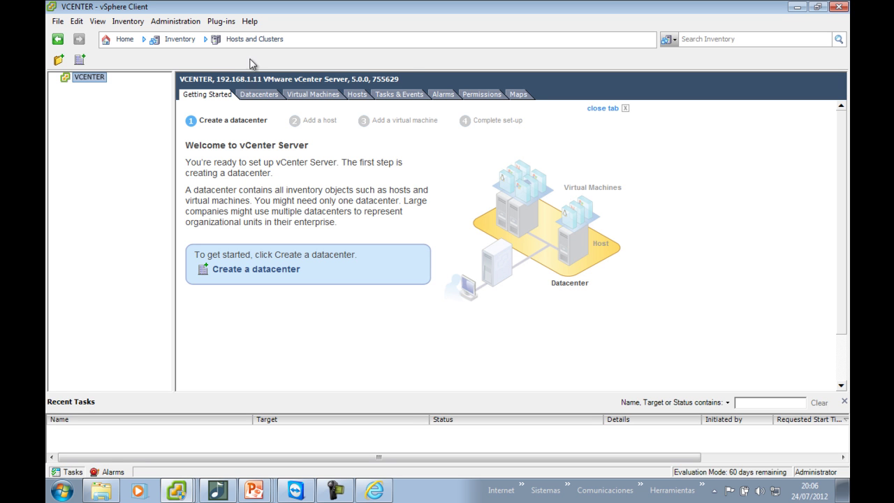
{"action": "left_click", "coordinate": [253, 39]}
{"action": "left_click", "coordinate": [257, 83]}
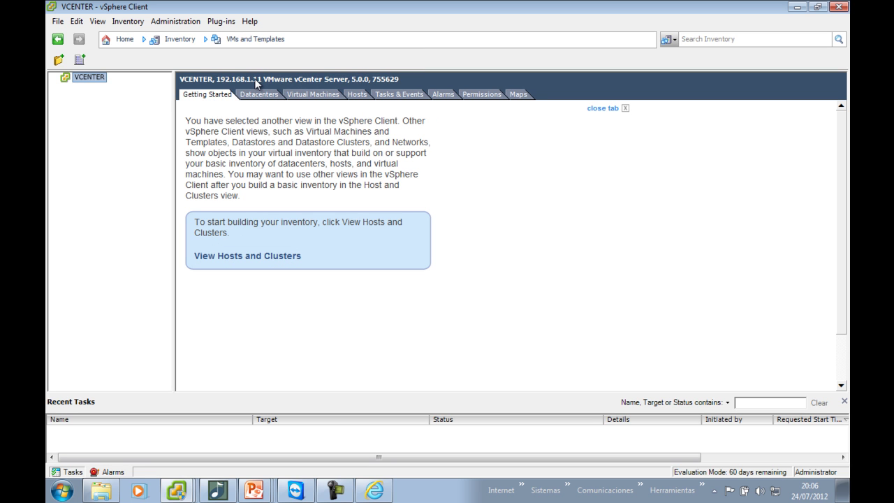
{"action": "left_click", "coordinate": [262, 39]}
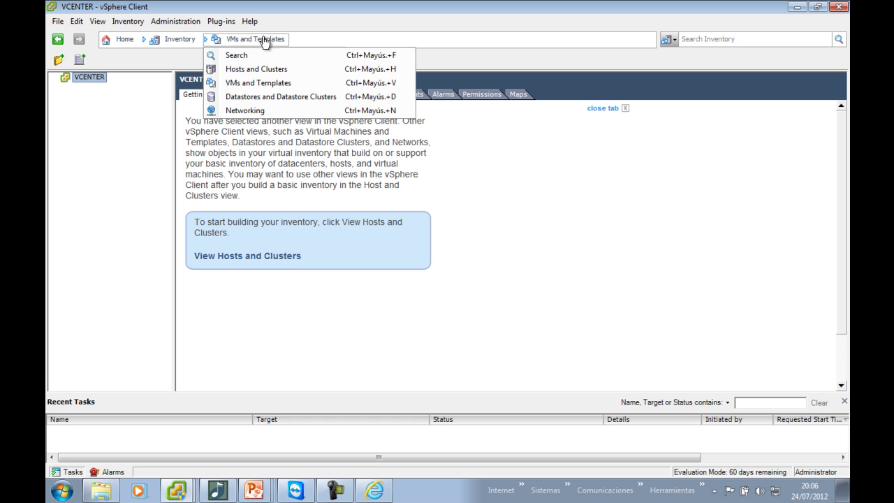
{"action": "left_click", "coordinate": [269, 97]}
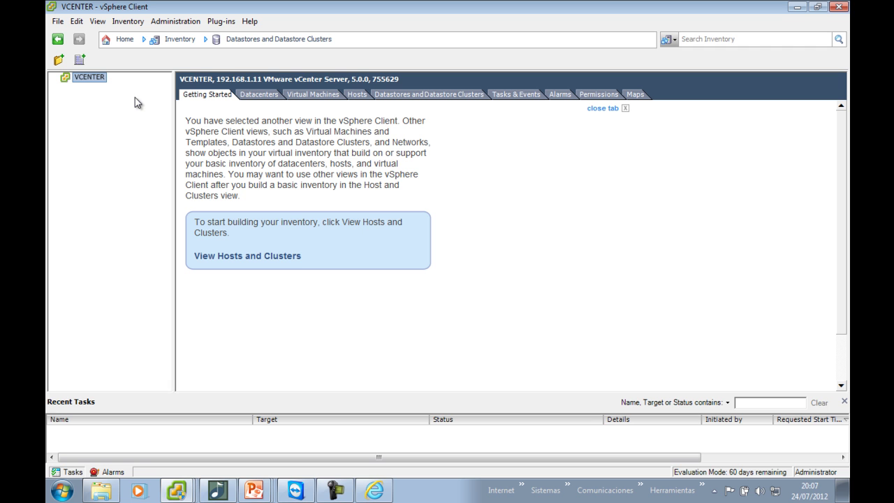
Finish in the Networking inventory view
{"action": "left_click", "coordinate": [237, 42]}
{"action": "left_click", "coordinate": [244, 110]}
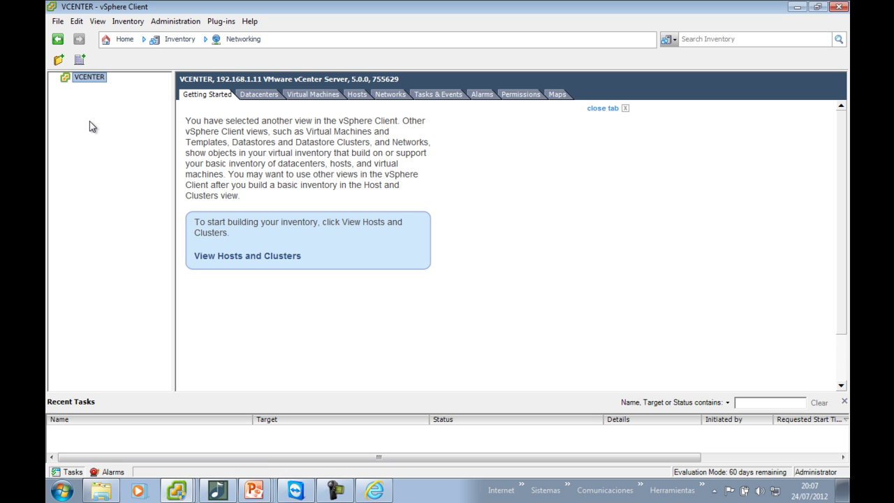
{"action": "left_click", "coordinate": [178, 488]}
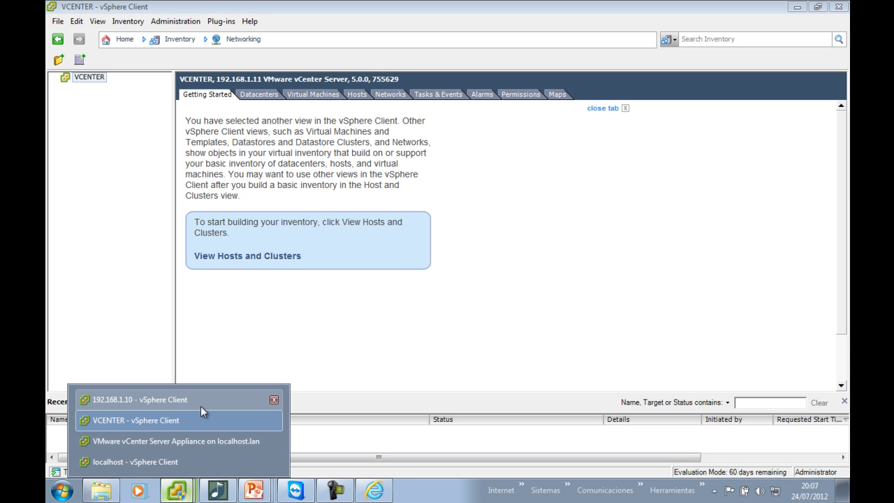
Select the vESXi01 virtual machine in the 192.168.1.10 client
{"action": "left_click", "coordinate": [200, 406]}
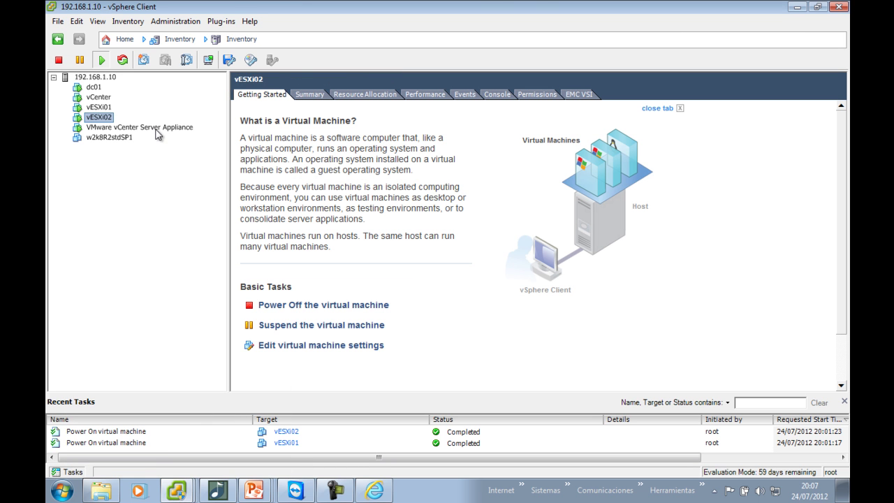
{"action": "left_click", "coordinate": [101, 107]}
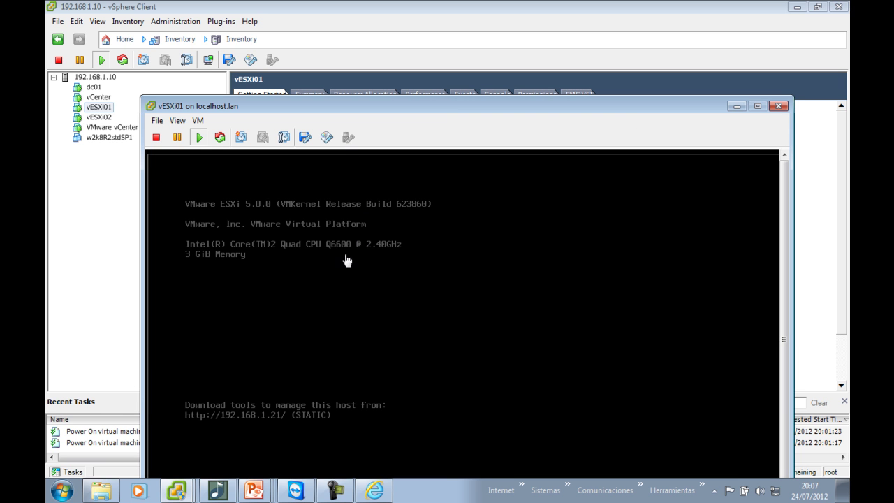
{"action": "left_click", "coordinate": [90, 279]}
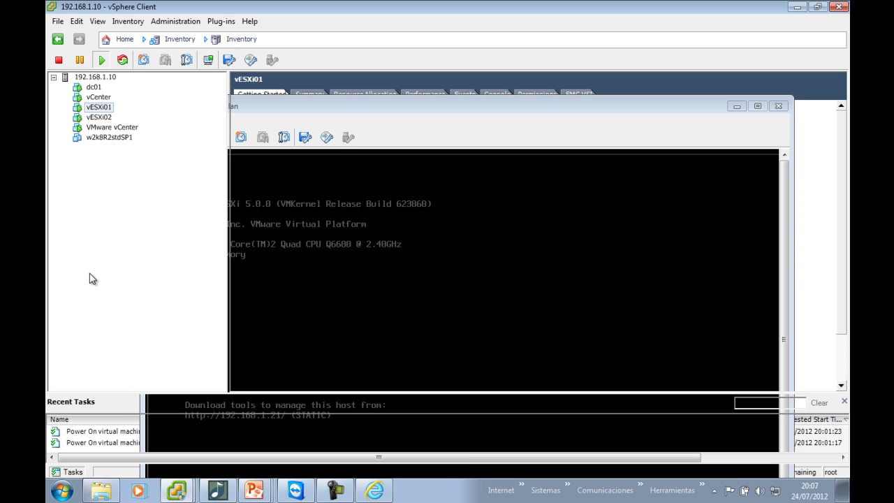
Bring the VCENTER client forward, then show the appliance status page in the browser
{"action": "left_click", "coordinate": [182, 497]}
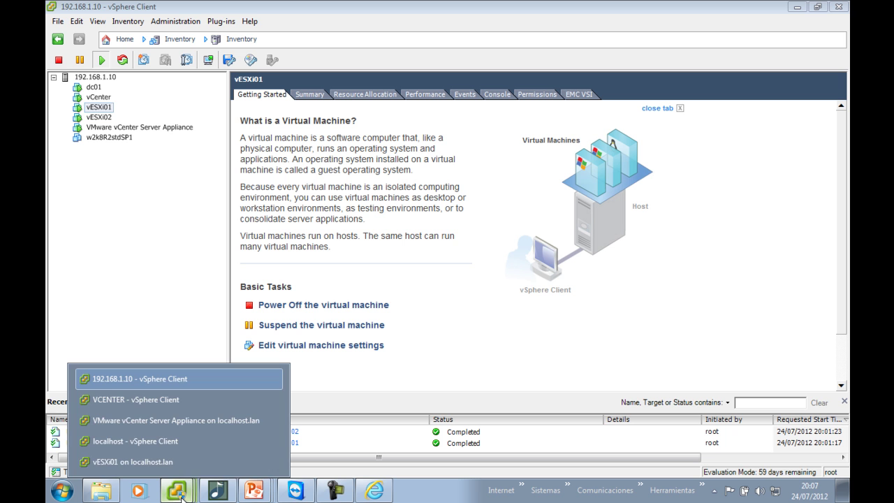
{"action": "left_click", "coordinate": [183, 402]}
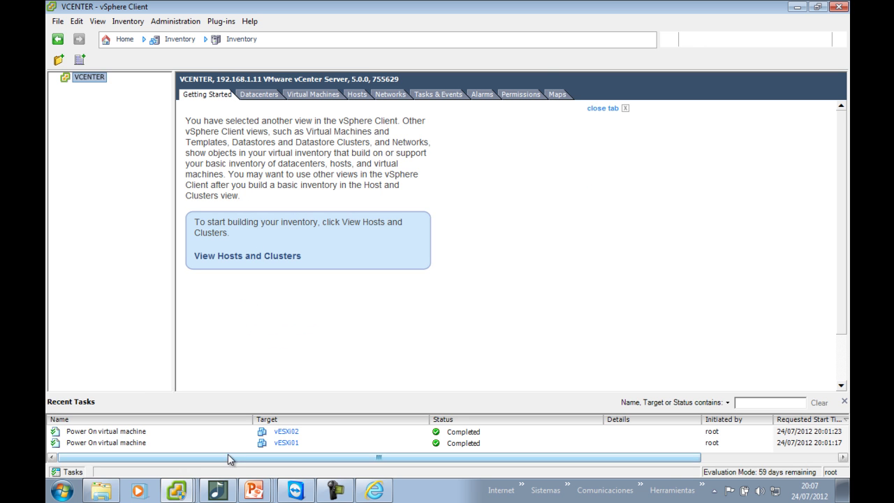
{"action": "left_click", "coordinate": [190, 491]}
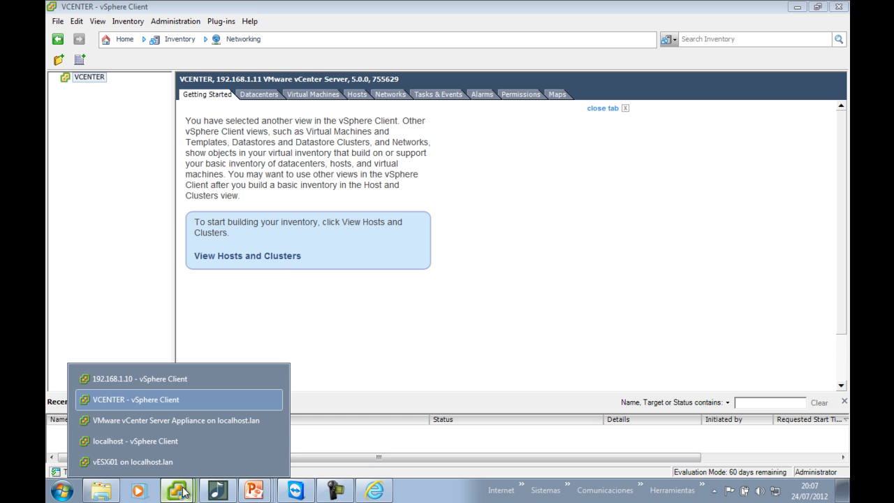
{"action": "left_click", "coordinate": [176, 490]}
{"action": "left_click", "coordinate": [176, 490]}
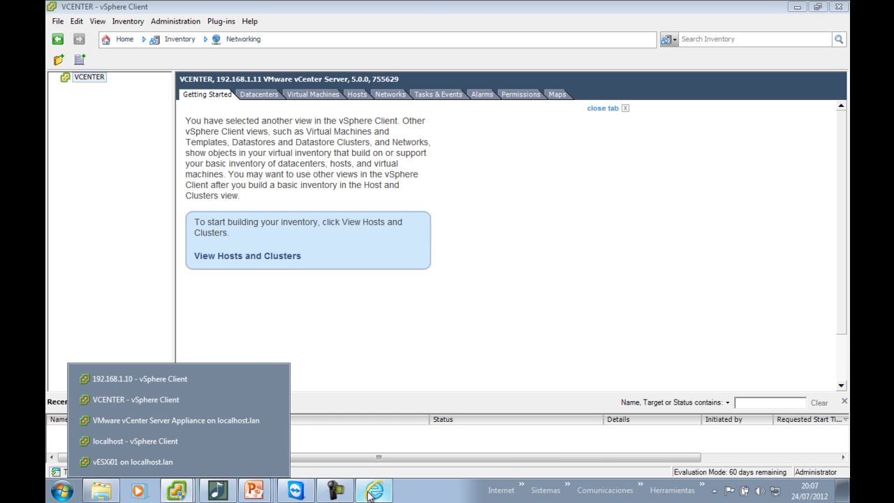
{"action": "left_click", "coordinate": [375, 490]}
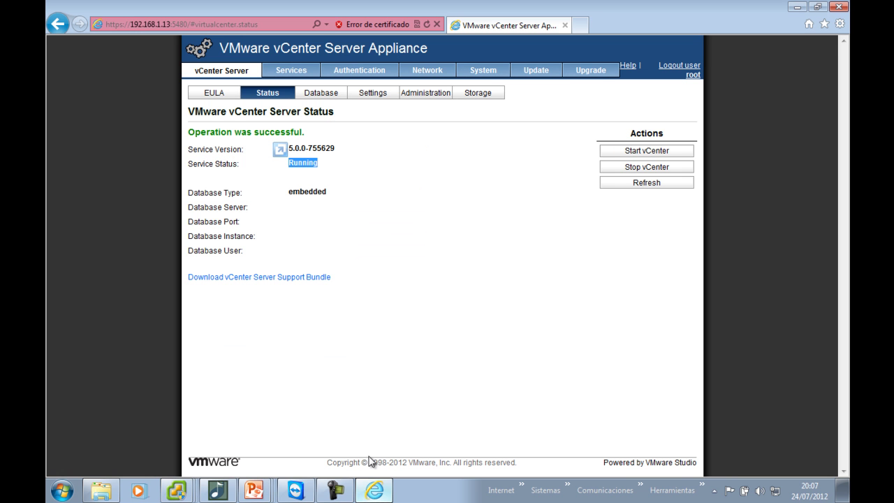
Shut down the vCenter Server Appliance from its System page and confirm the shutdown
{"action": "left_click", "coordinate": [489, 71]}
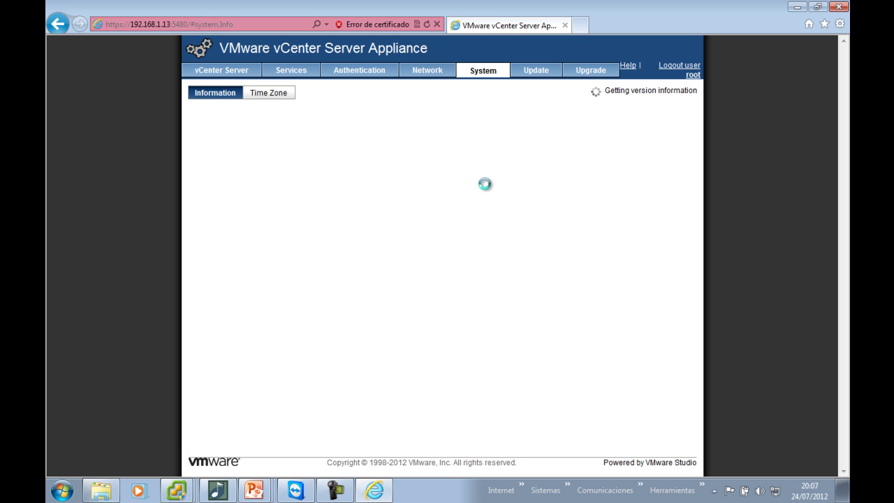
{"action": "left_click", "coordinate": [669, 170]}
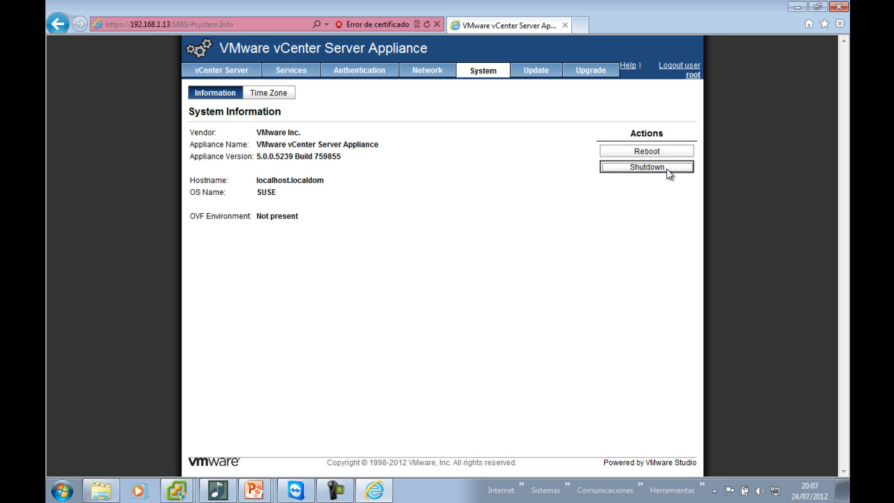
{"action": "left_click", "coordinate": [486, 270]}
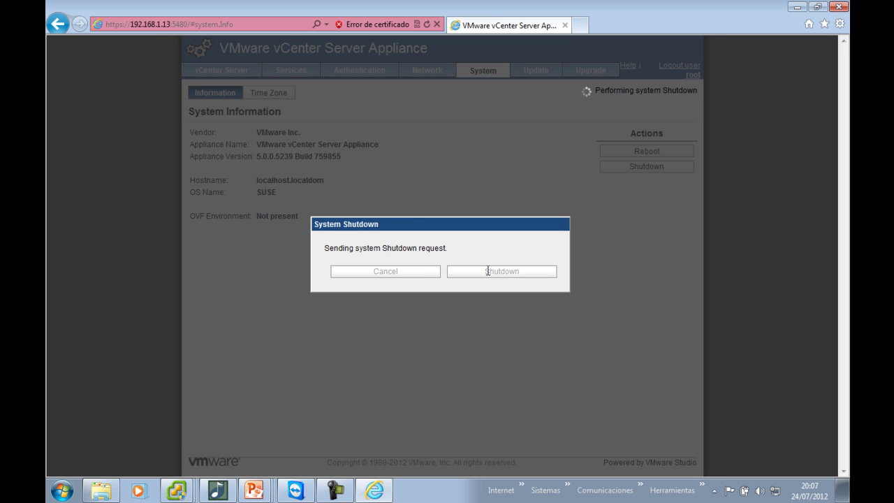
Check the appliance console during shutdown, close it, and bring up the vESXi01 console
{"action": "left_click", "coordinate": [177, 489]}
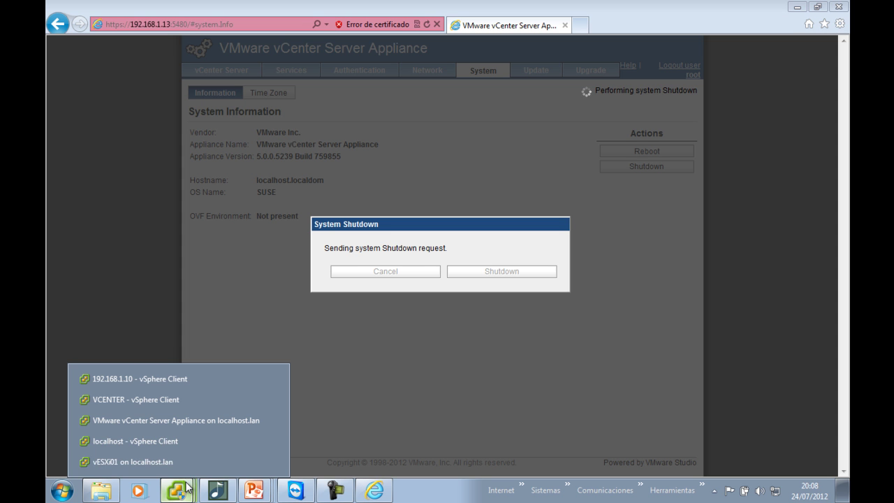
{"action": "left_click", "coordinate": [268, 421]}
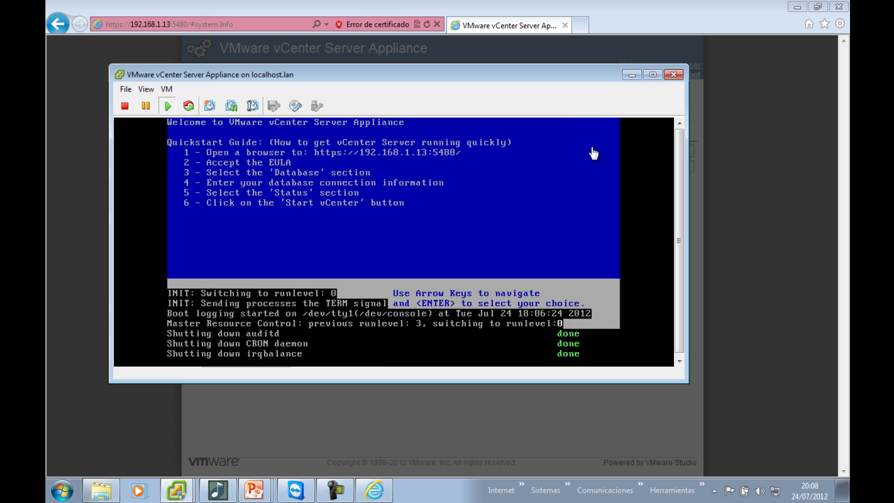
{"action": "left_click", "coordinate": [673, 74]}
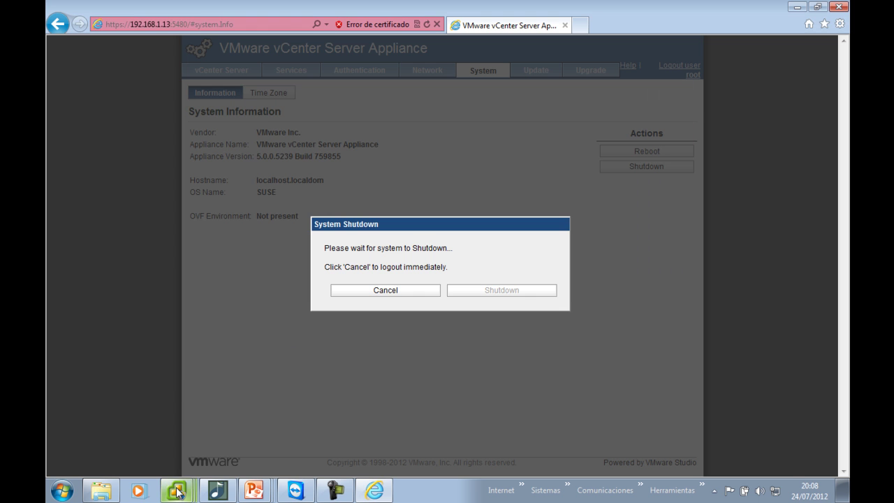
{"action": "left_click", "coordinate": [176, 489]}
{"action": "left_click", "coordinate": [174, 465]}
Close the localhost vSphere Client window
{"action": "left_click", "coordinate": [176, 489]}
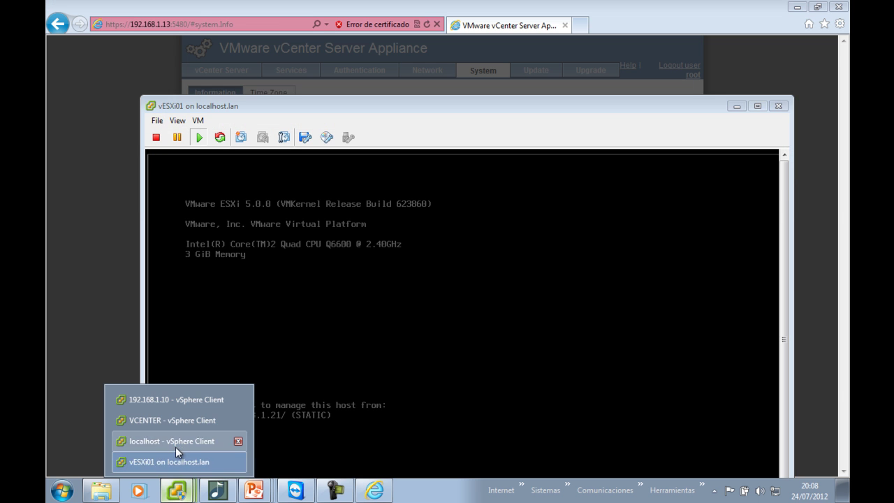
{"action": "left_click", "coordinate": [175, 441]}
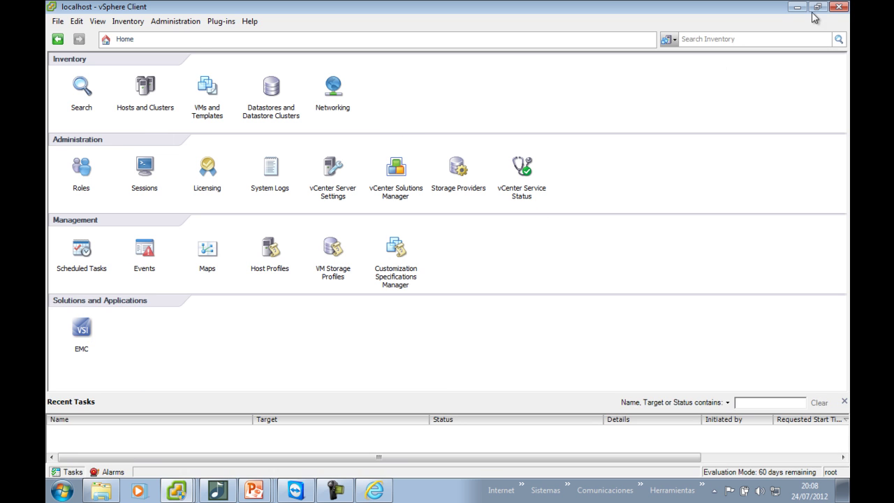
{"action": "left_click", "coordinate": [840, 8]}
Switch to the VCENTER client and pick Hosts and Clusters from the inventory views
{"action": "left_click", "coordinate": [176, 489]}
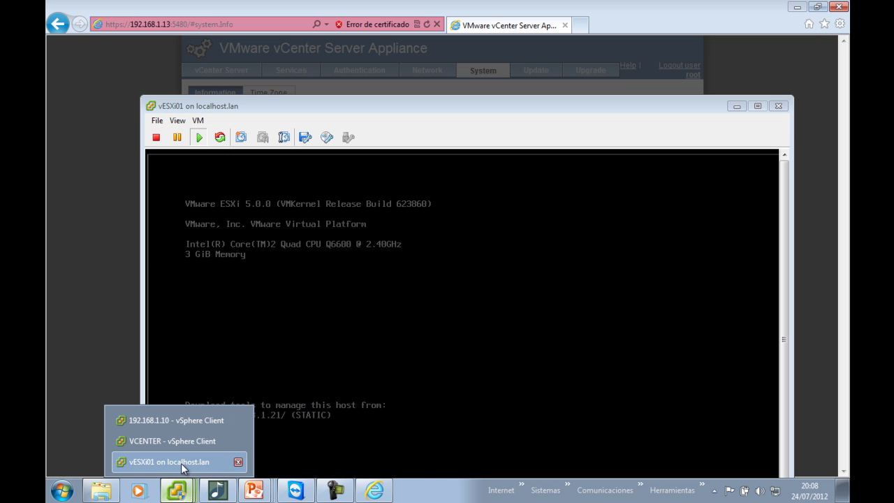
{"action": "left_click", "coordinate": [202, 424]}
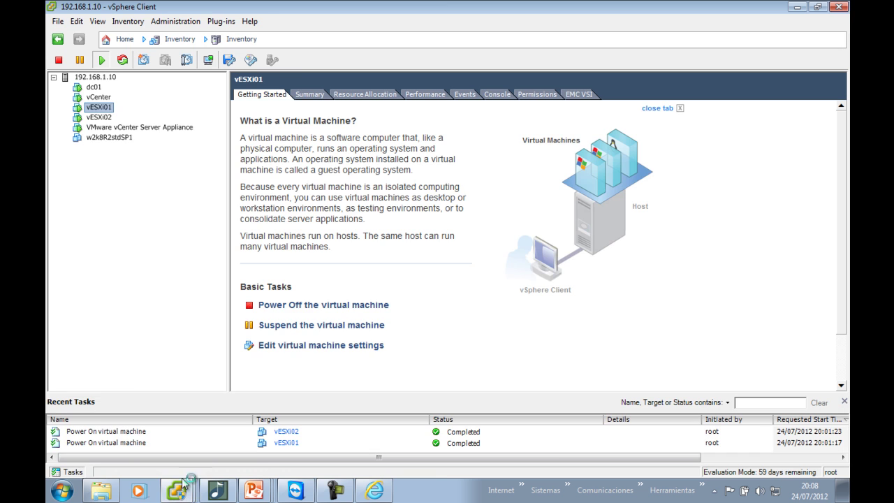
{"action": "left_click", "coordinate": [190, 441]}
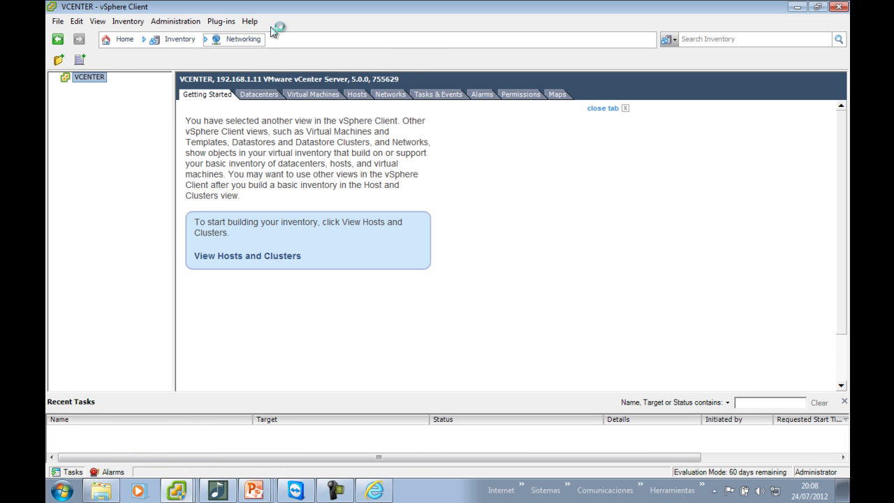
{"action": "left_click", "coordinate": [248, 43]}
{"action": "left_click", "coordinate": [245, 66]}
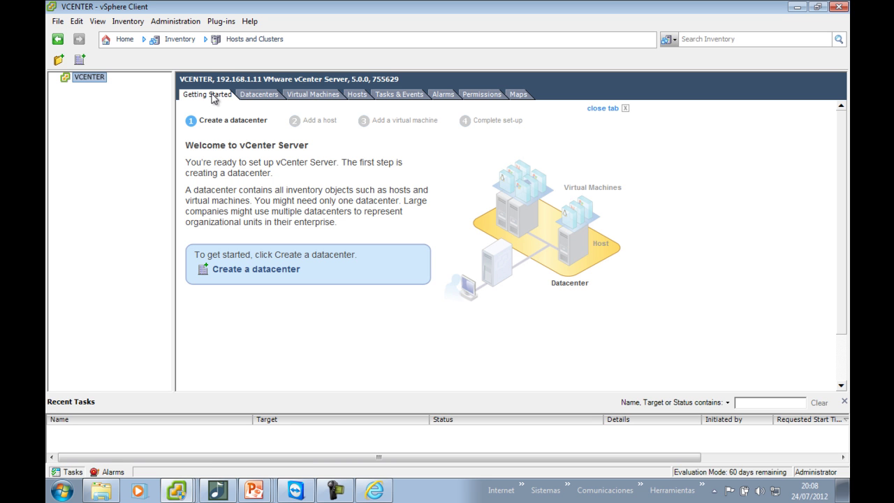
Create a new datacenter under VCENTER and rename it e2H
{"action": "left_click", "coordinate": [215, 98]}
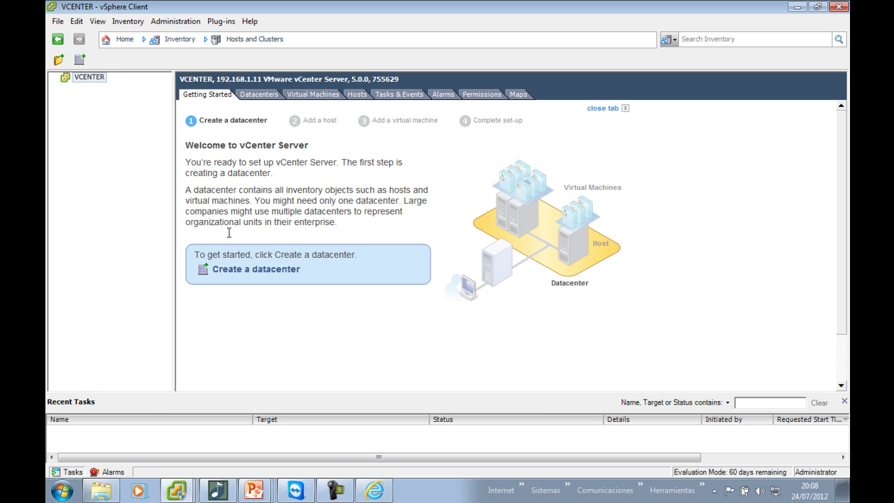
{"action": "left_click", "coordinate": [264, 274]}
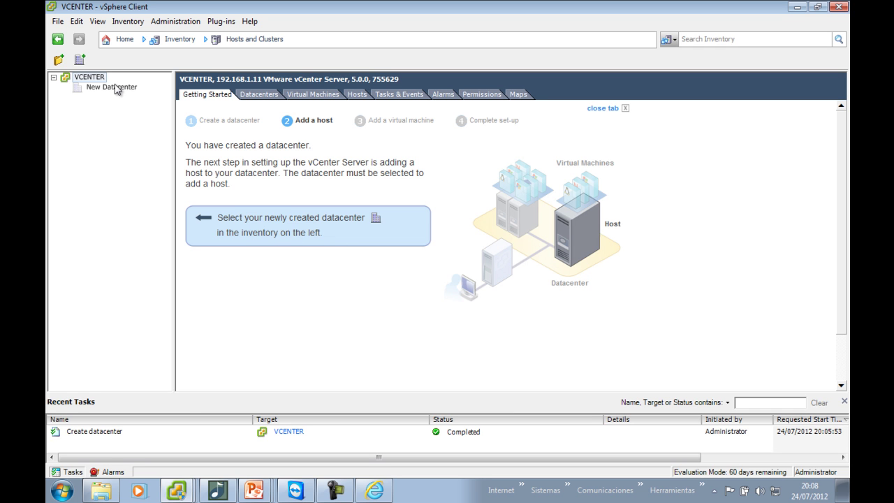
{"action": "right_click", "coordinate": [99, 81]}
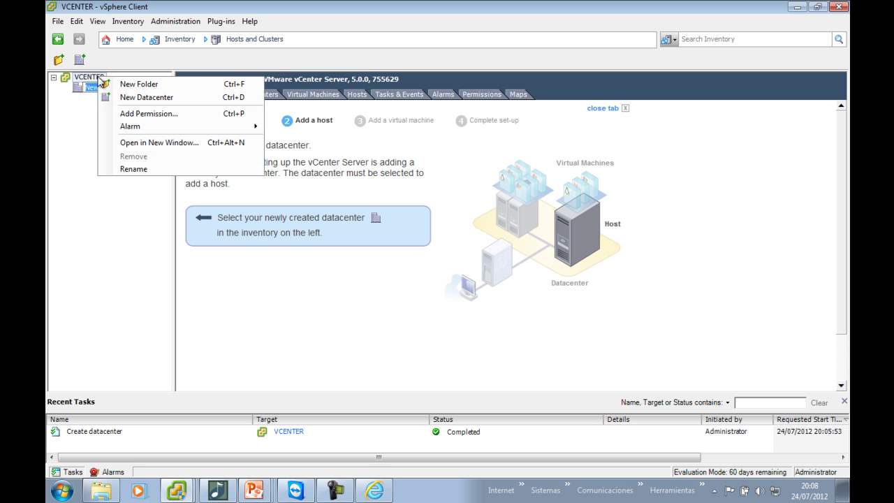
{"action": "left_click", "coordinate": [89, 91]}
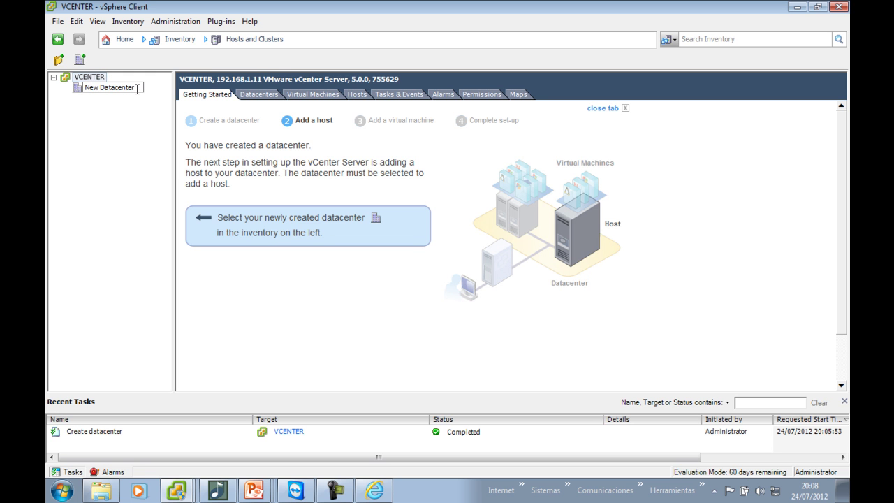
{"action": "type", "text": "e2H"}
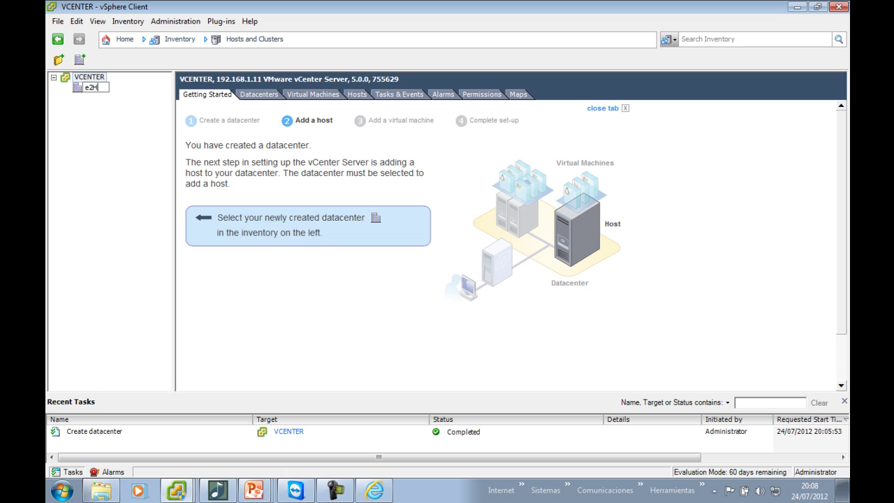
{"action": "key", "text": "Return"}
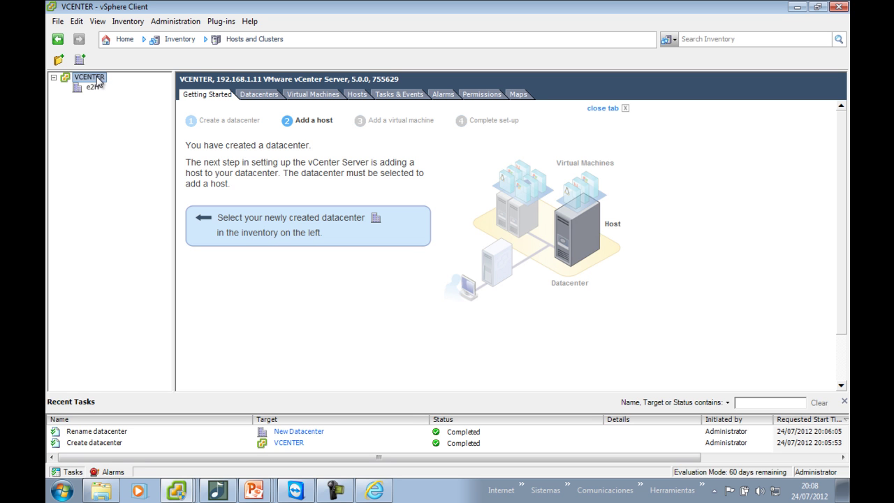
Add a second datacenter named Madrid under VCENTER, then open e2H
{"action": "right_click", "coordinate": [98, 80]}
{"action": "left_click", "coordinate": [125, 97]}
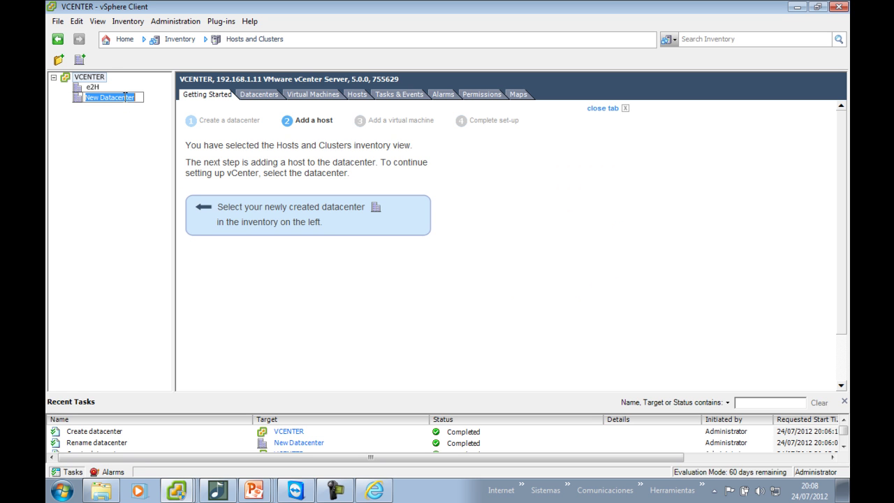
{"action": "type", "text": "Madrid"}
{"action": "key", "text": "Return"}
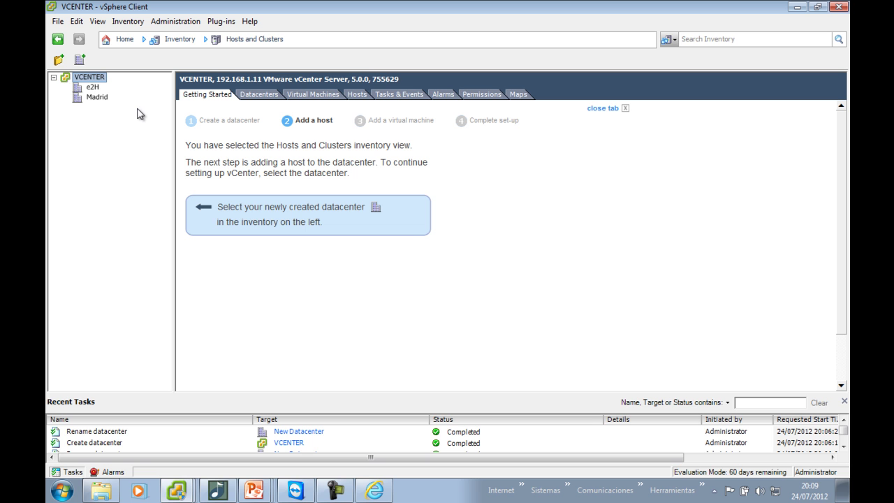
{"action": "left_click", "coordinate": [92, 87]}
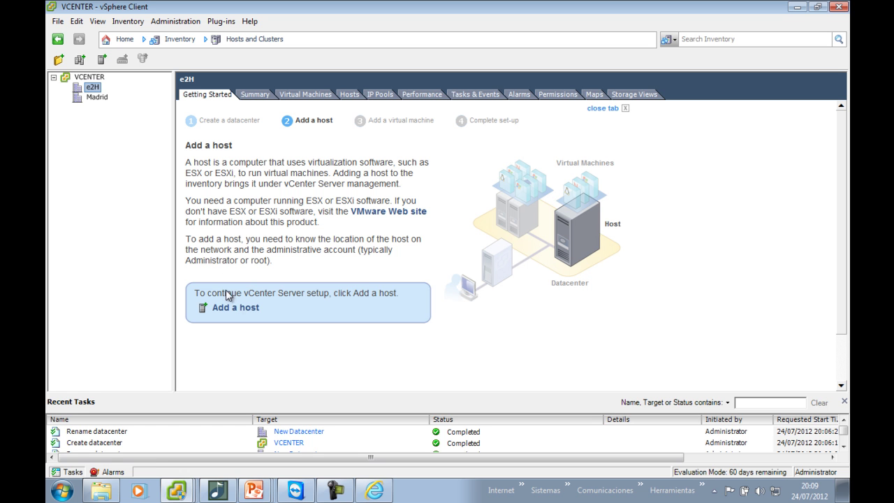
Select the e2H datacenter in the inventory
{"action": "left_click_drag", "start_coordinate": [225, 298], "coordinate": [251, 308]}
{"action": "triple_click", "coordinate": [251, 307]}
{"action": "left_click", "coordinate": [249, 309]}
{"action": "right_click", "coordinate": [89, 90]}
{"action": "left_click", "coordinate": [186, 64]}
Enter host 192.168.1.21 with username root and the root password in the Add Host Wizard
{"action": "left_click", "coordinate": [100, 62]}
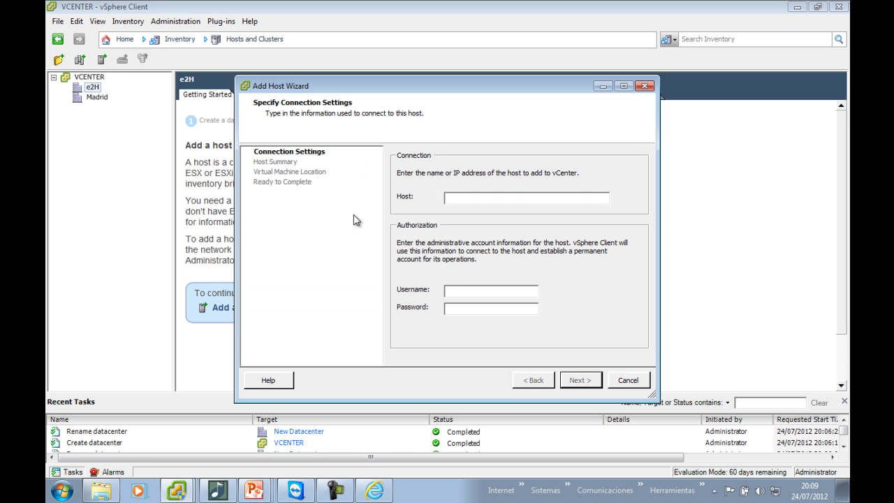
{"action": "type", "text": "192.168.1.21"}
{"action": "key", "text": "Tab"}
{"action": "type", "text": "root"}
{"action": "key", "text": "Tab"}
{"action": "type", "text": "*******"}
{"action": "key", "text": "Return"}
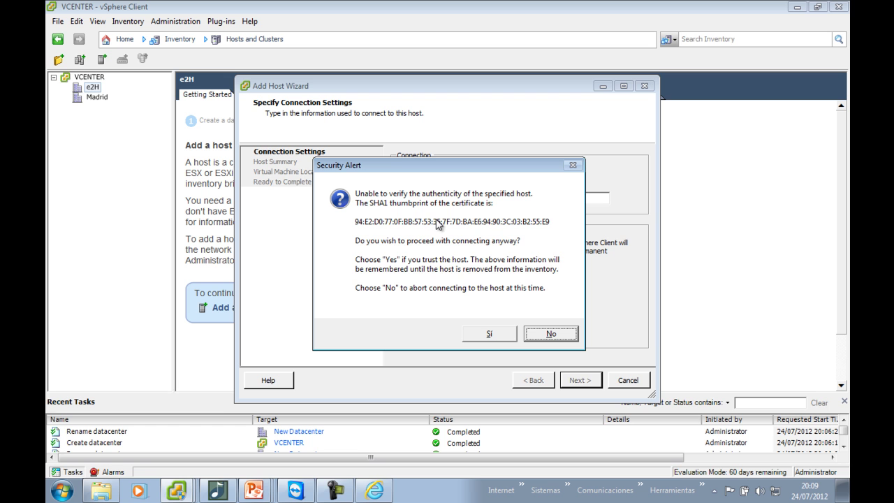
Trust the host certificate and continue past the summary, keeping the evaluation license
{"action": "left_click", "coordinate": [486, 335]}
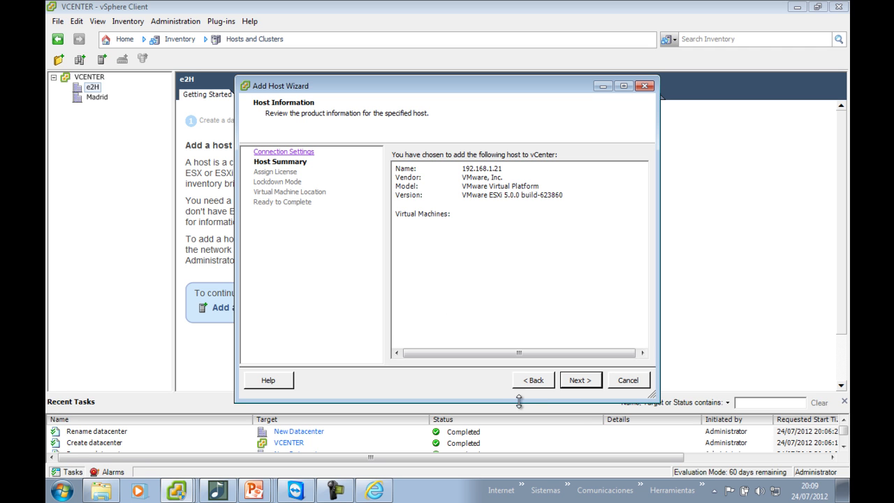
{"action": "left_click", "coordinate": [576, 381]}
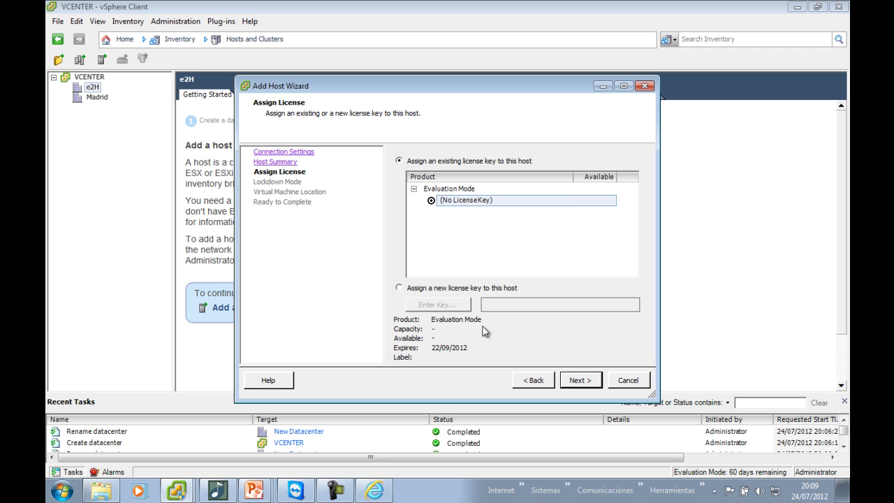
{"action": "left_click", "coordinate": [571, 381]}
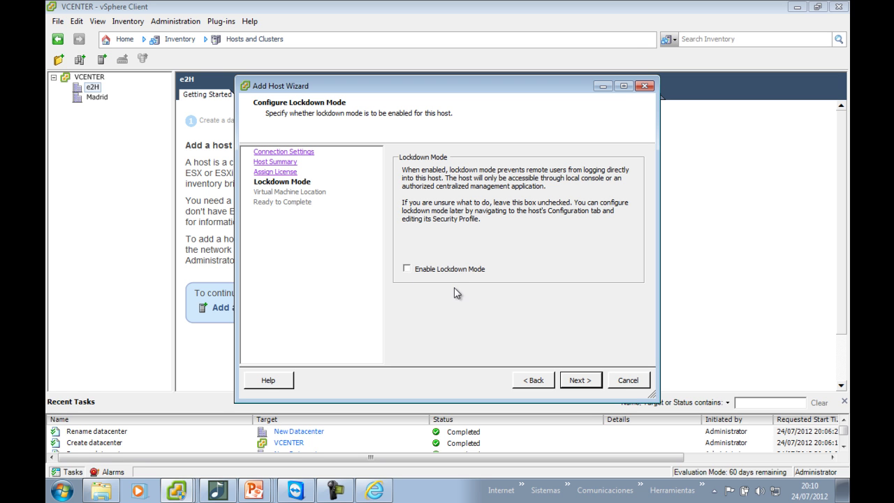
Leave lockdown mode disabled, place the host's VMs in e2H, and finish adding 192.168.1.21
{"action": "left_click", "coordinate": [576, 380]}
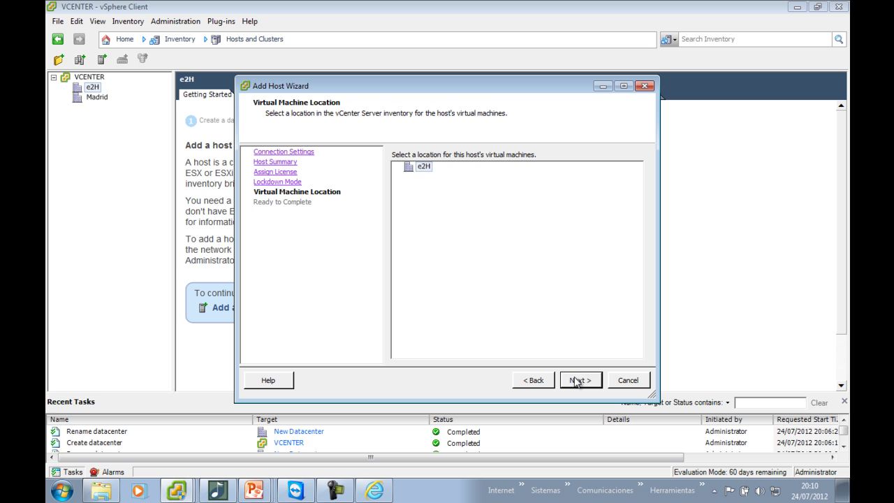
{"action": "left_click", "coordinate": [420, 169]}
{"action": "left_click", "coordinate": [590, 386]}
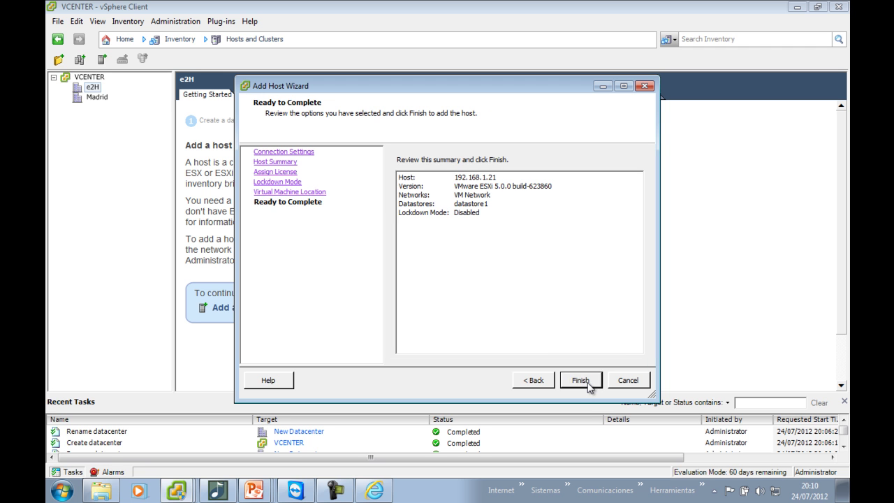
{"action": "left_click", "coordinate": [590, 387]}
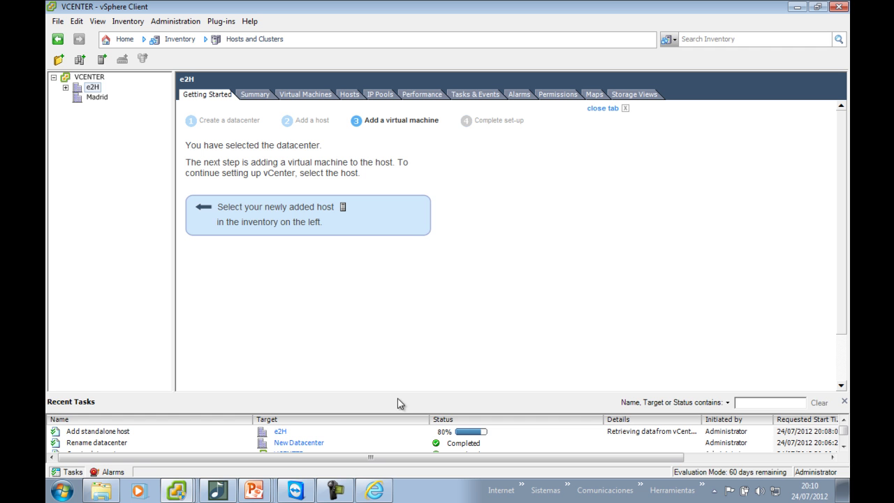
Enlarge Recent Tasks, widen the Details column for the add-host task, and expand e2H to show 192.168.1.21
{"action": "left_click_drag", "start_coordinate": [397, 395], "coordinate": [407, 299]}
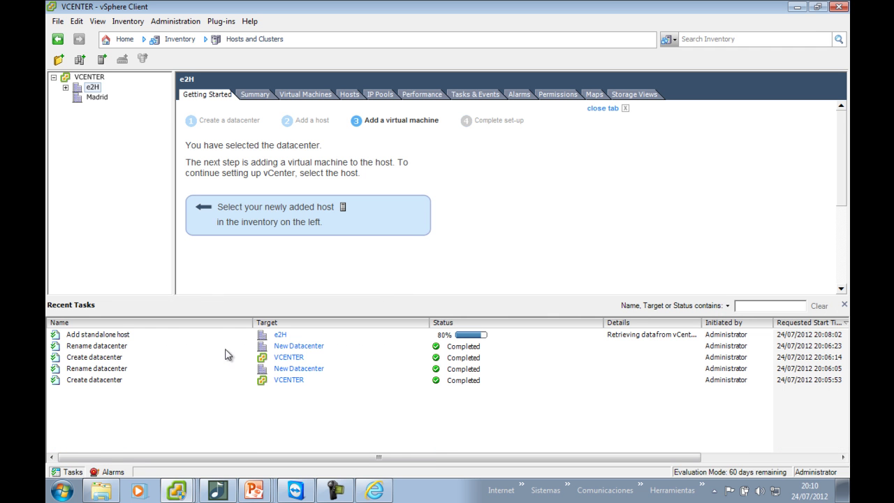
{"action": "left_click", "coordinate": [665, 337]}
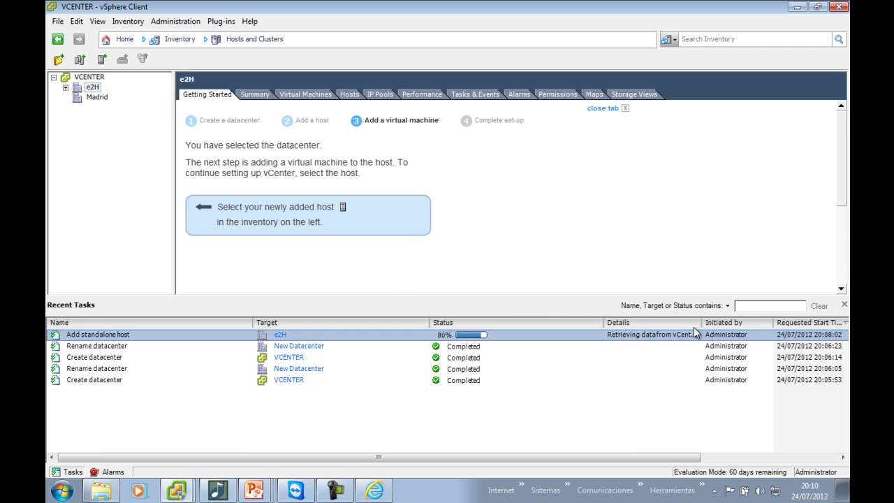
{"action": "left_click_drag", "start_coordinate": [701, 322], "coordinate": [789, 327]}
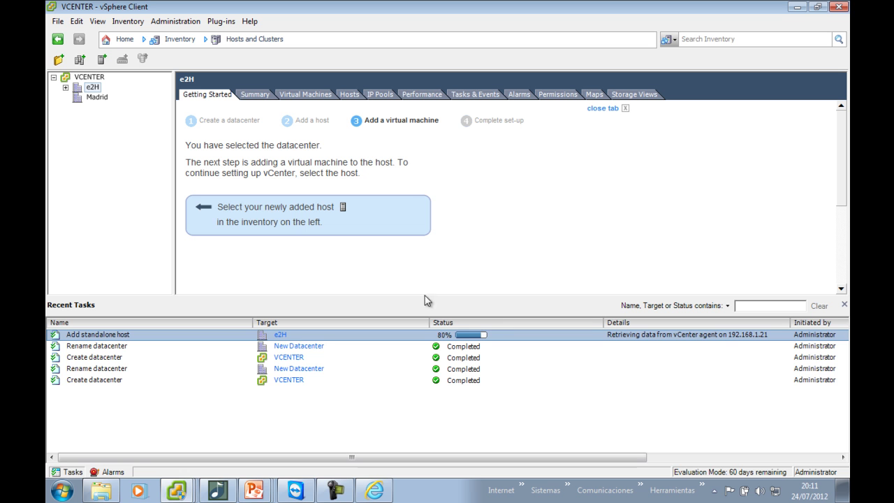
{"action": "left_click", "coordinate": [65, 88]}
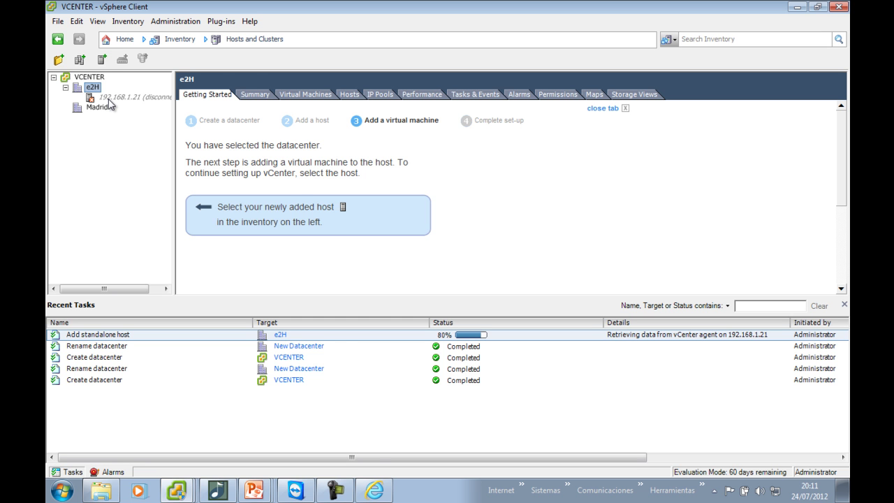
{"action": "key", "text": "alt+Tab"}
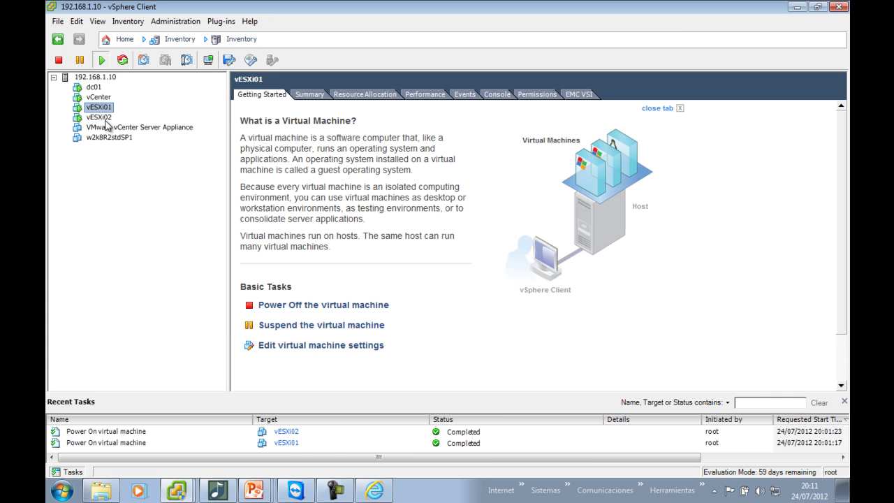
{"action": "left_click", "coordinate": [101, 117]}
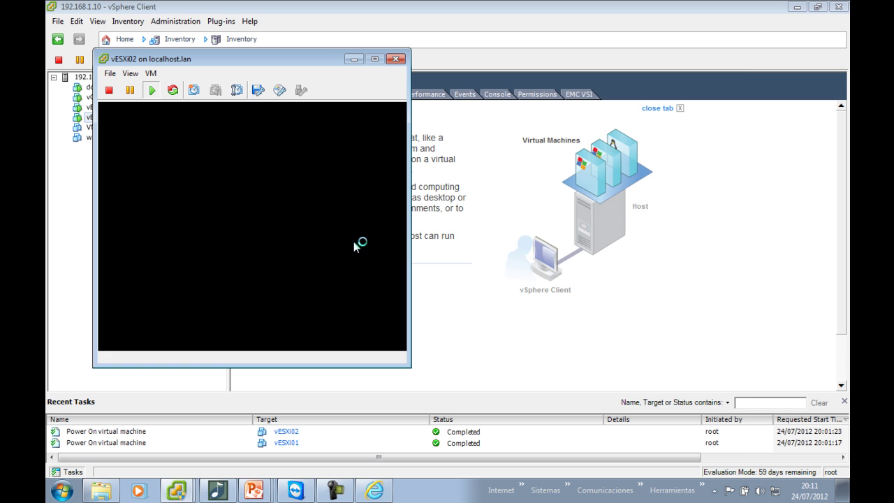
{"action": "key", "text": "alt+Tab"}
{"action": "key", "text": "alt+Tab"}
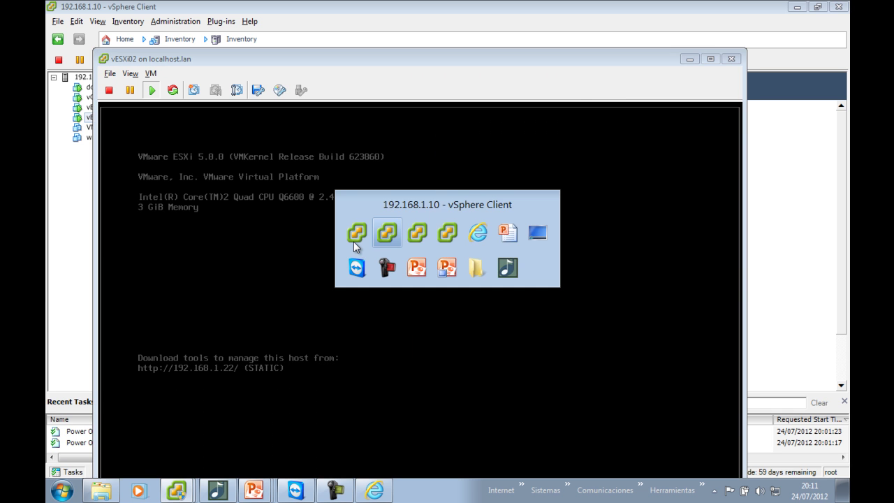
{"action": "left_click", "coordinate": [97, 108]}
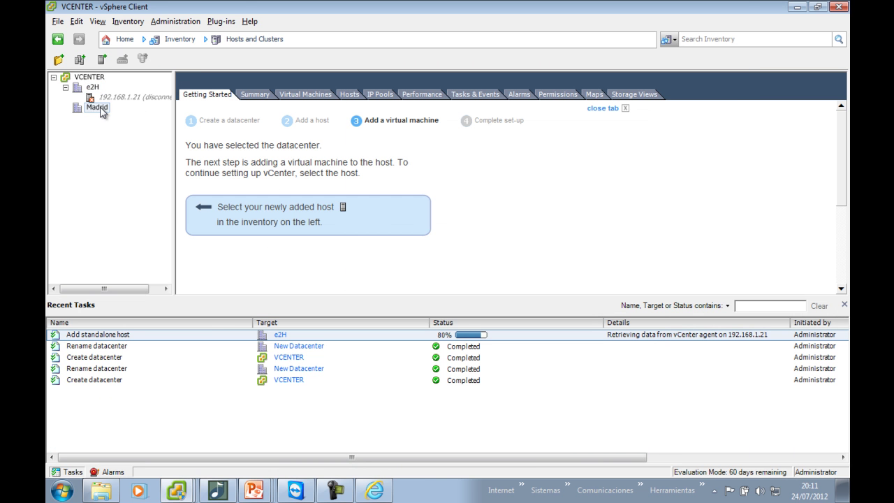
Start adding a host to Madrid with address 192.168.1.22, user root and the root password
{"action": "right_click", "coordinate": [100, 108]}
{"action": "left_click", "coordinate": [133, 153]}
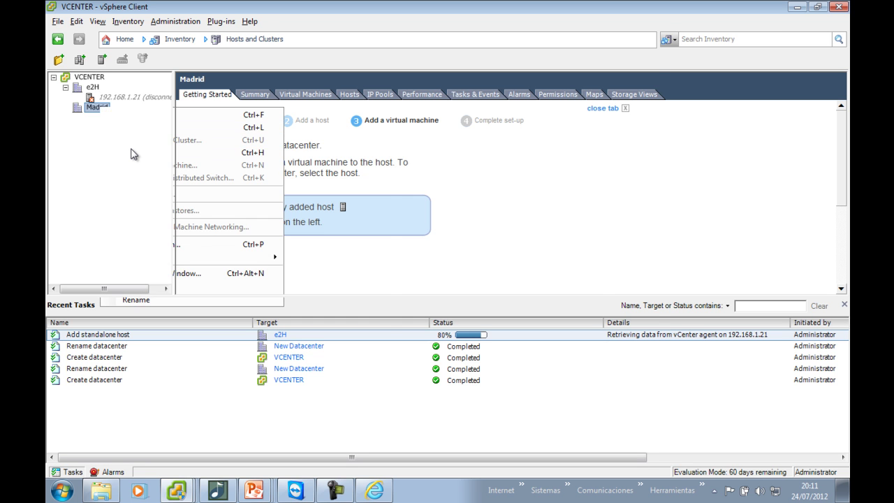
{"action": "type", "text": "192.168.1.22"}
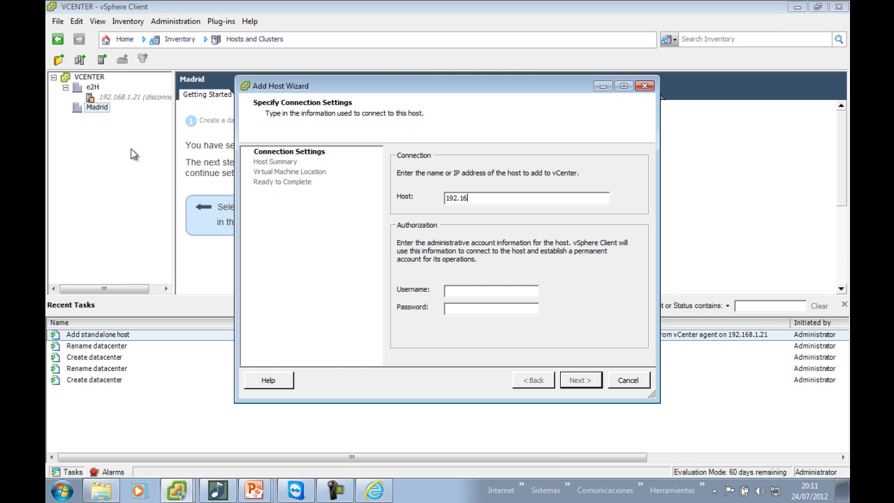
{"action": "key", "text": "Tab"}
{"action": "type", "text": "root"}
{"action": "key", "text": "Tab"}
{"action": "type", "text": "*******"}
{"action": "key", "text": "Return"}
Trust the host certificate, keep the evaluation license, lockdown disabled and default VM location, then finish
{"action": "left_click", "coordinate": [470, 331]}
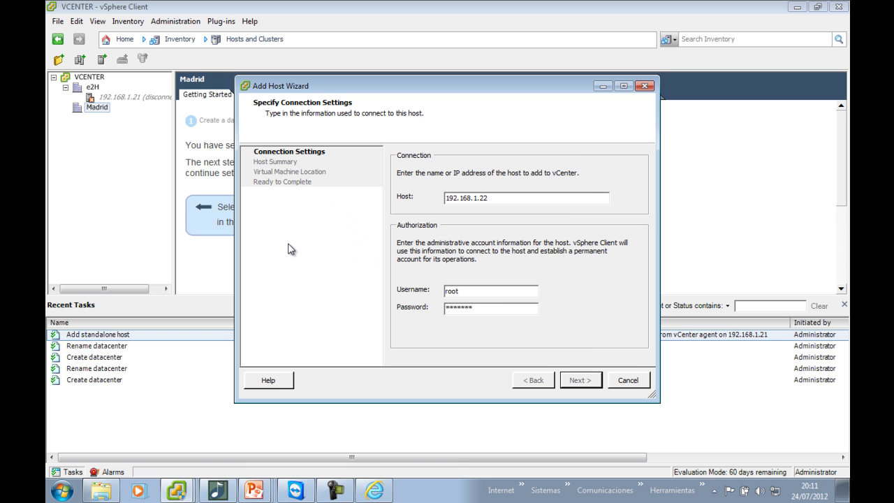
{"action": "key", "text": "Return"}
{"action": "left_click", "coordinate": [576, 381]}
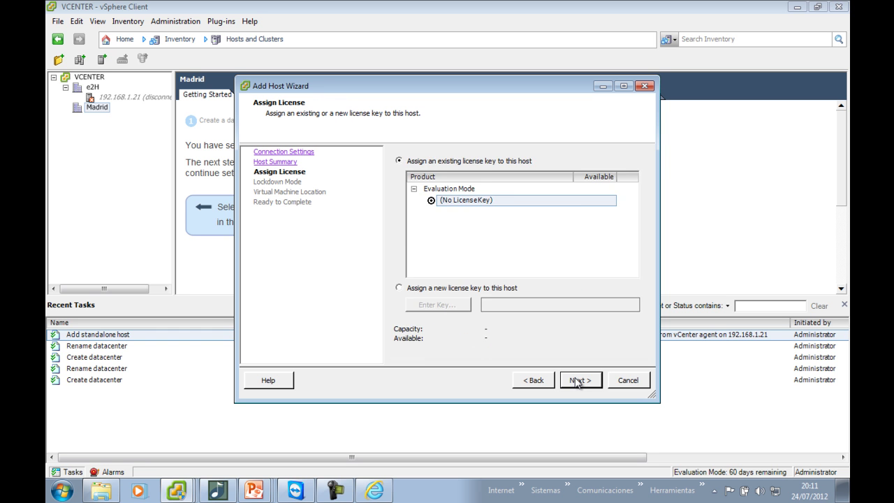
{"action": "left_click", "coordinate": [576, 381]}
{"action": "left_click", "coordinate": [576, 381]}
{"action": "left_click", "coordinate": [576, 382]}
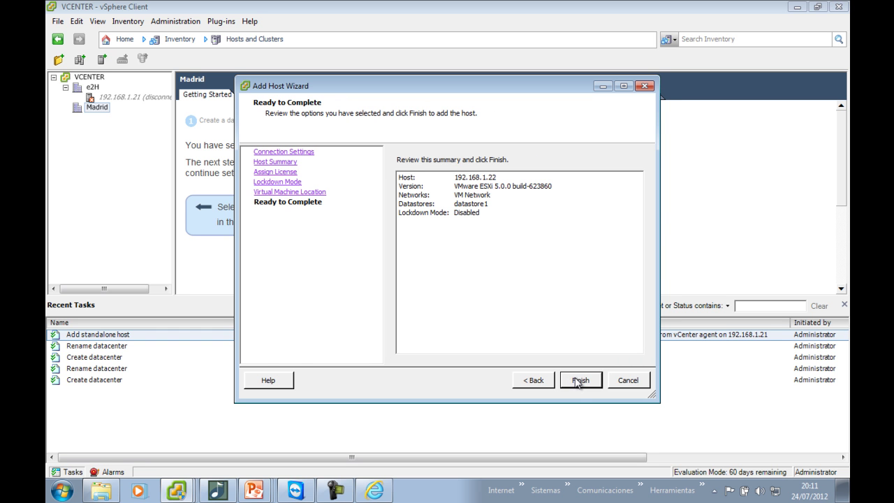
{"action": "left_click", "coordinate": [578, 380]}
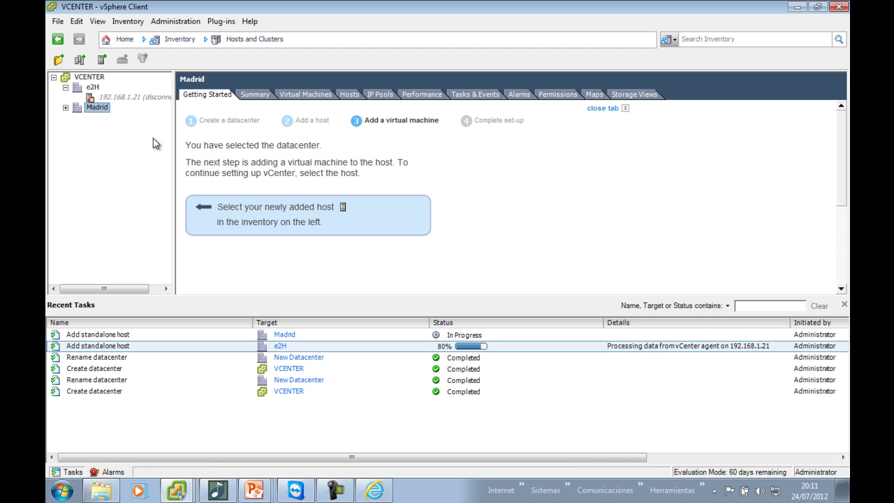
Expand Madrid to show 192.168.1.22, then view the pages of hosts 192.168.1.22 and 192.168.1.21
{"action": "left_click", "coordinate": [65, 107]}
{"action": "left_click", "coordinate": [106, 119]}
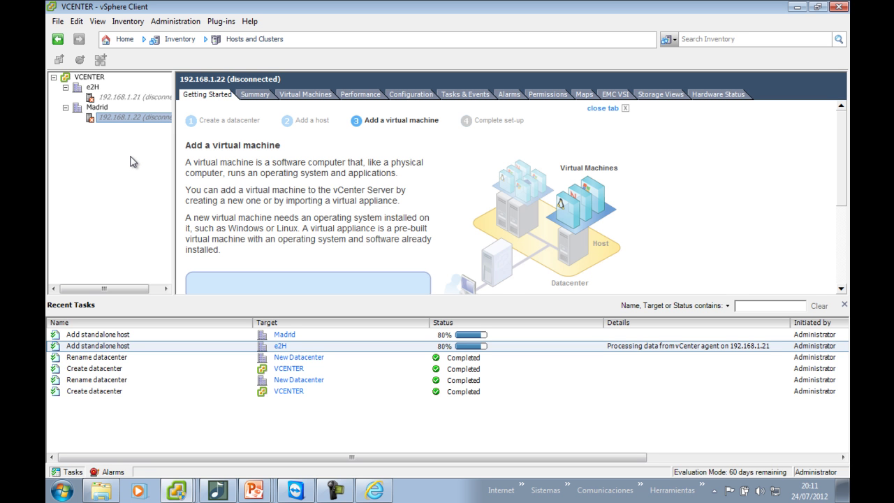
{"action": "left_click", "coordinate": [138, 99]}
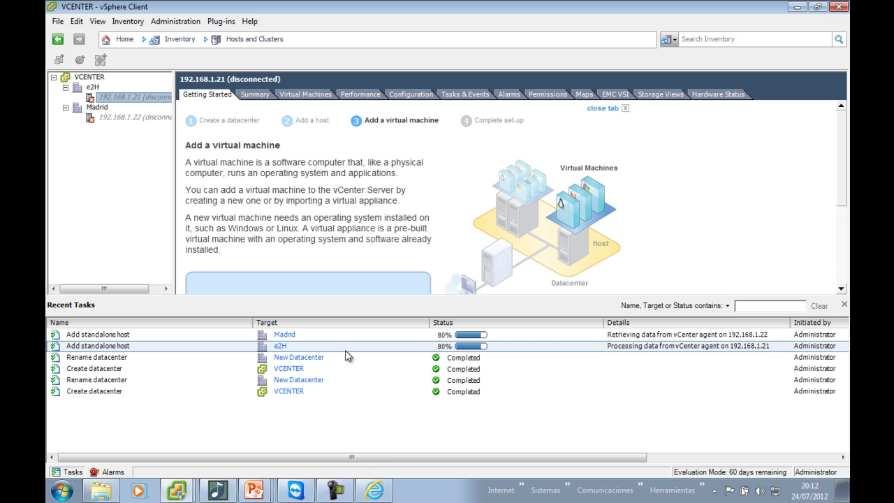
{"action": "left_click", "coordinate": [259, 493]}
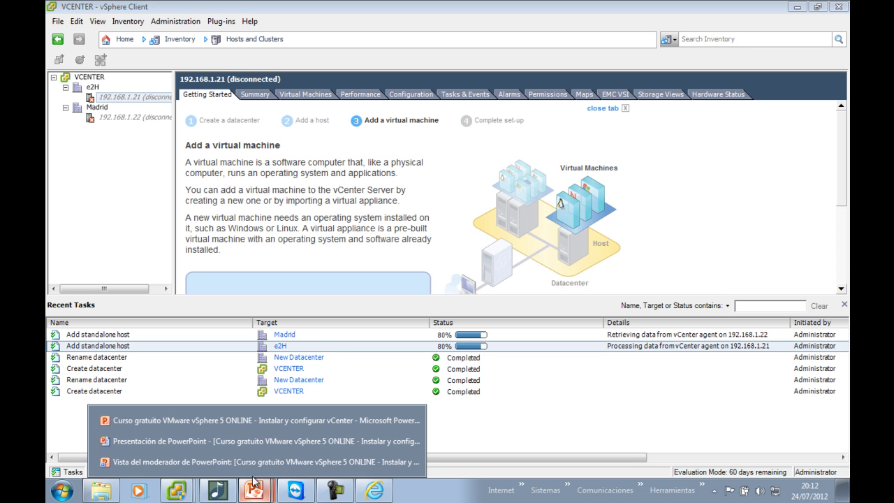
Bring up the PowerPoint slide show, advance to slide 9 '¿Preguntas?', then return to the vCenter client
{"action": "left_click", "coordinate": [239, 441]}
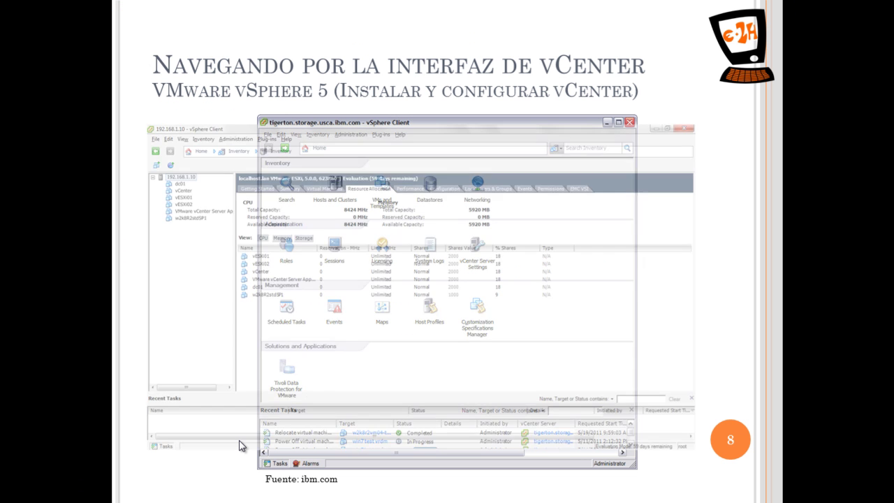
{"action": "left_click", "coordinate": [239, 444]}
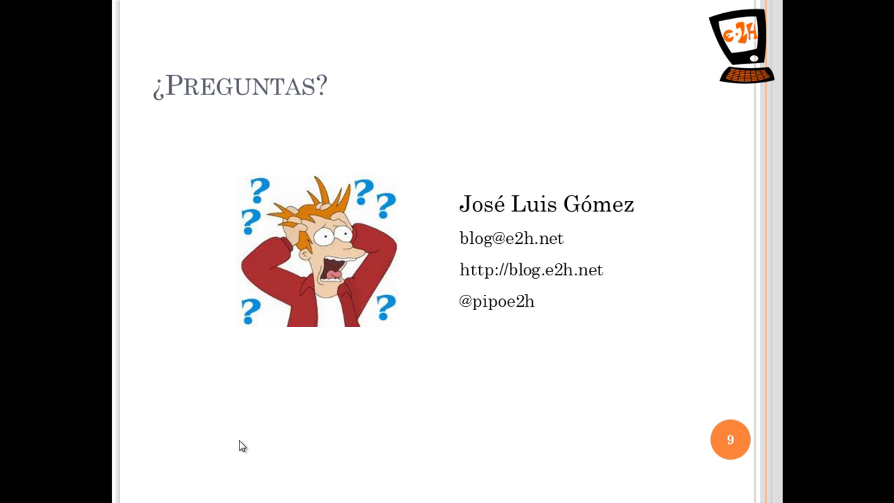
{"action": "key", "text": "super"}
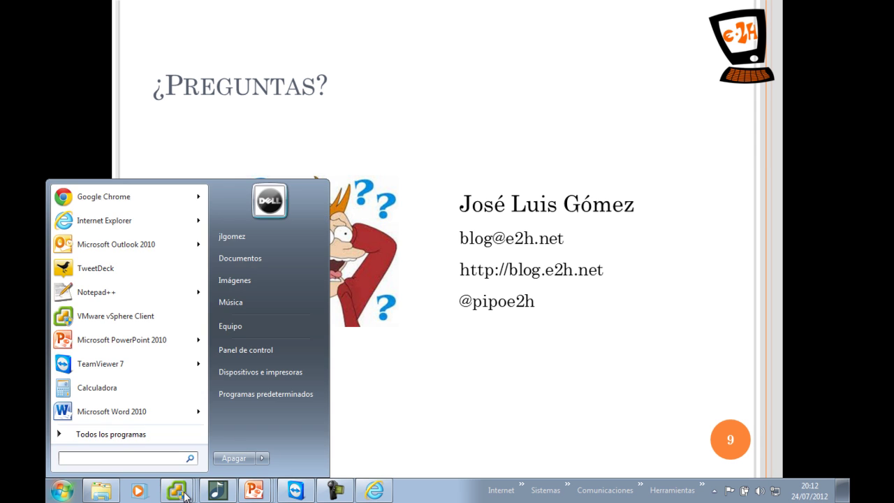
{"action": "left_click", "coordinate": [185, 494]}
{"action": "left_click", "coordinate": [197, 420]}
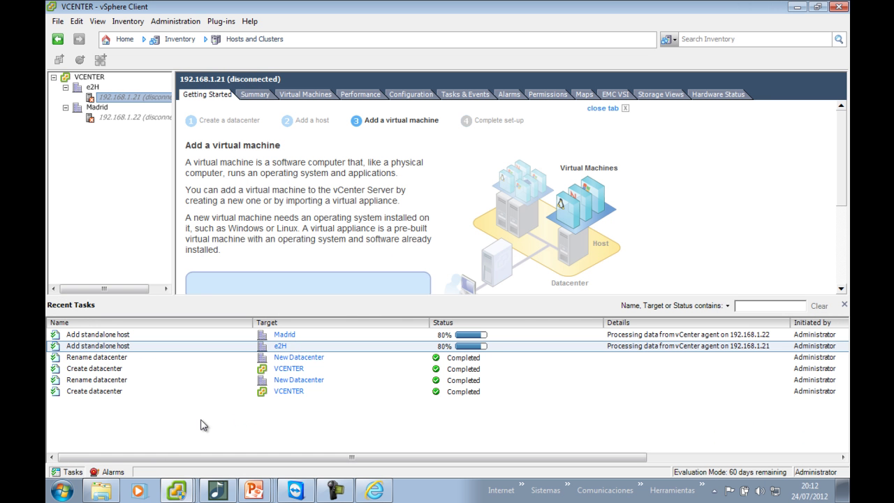
Open the vCenter Solutions Manager and view vService Manager's summary and virtual machines
{"action": "left_click", "coordinate": [119, 39]}
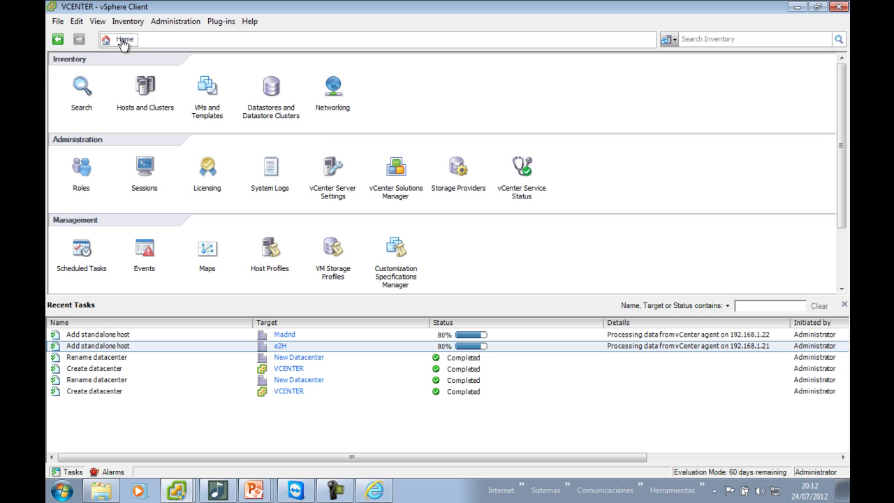
{"action": "left_click", "coordinate": [393, 166]}
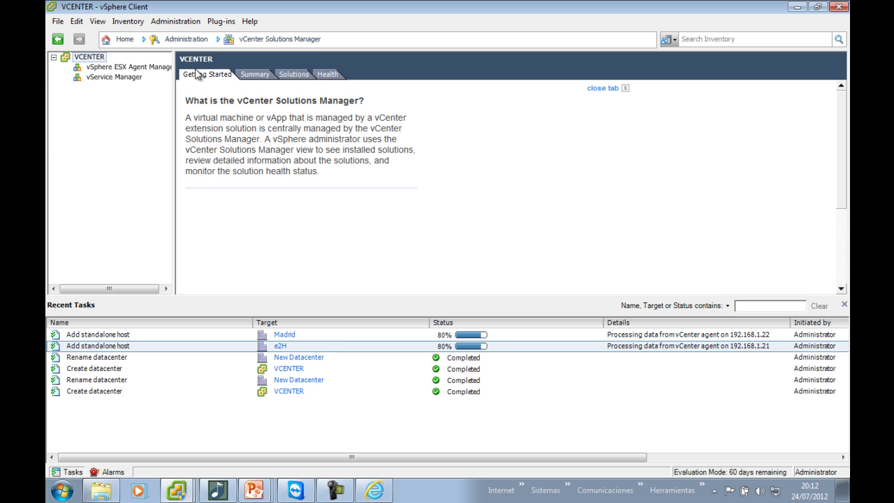
{"action": "left_click_drag", "start_coordinate": [175, 84], "coordinate": [246, 85]}
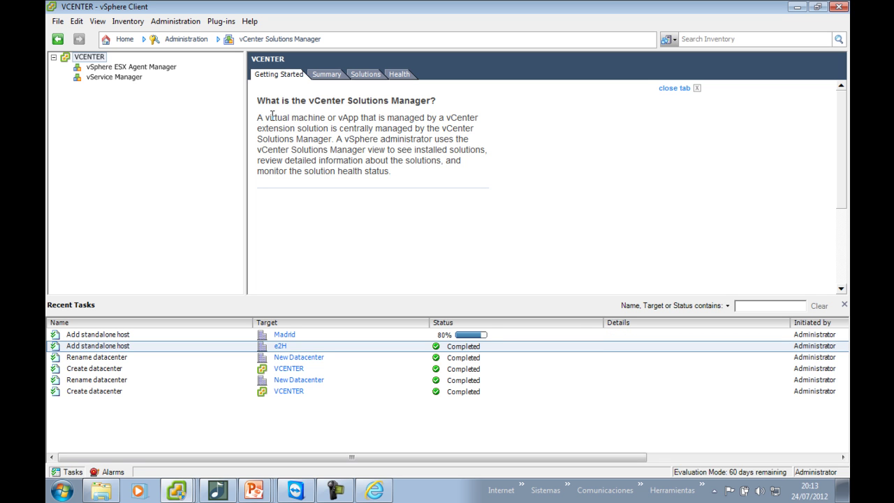
{"action": "left_click", "coordinate": [108, 78]}
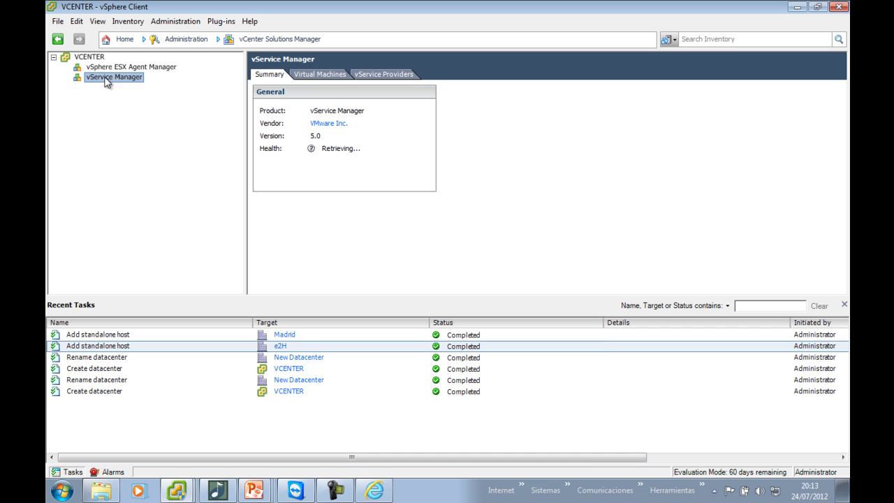
{"action": "left_click", "coordinate": [318, 75]}
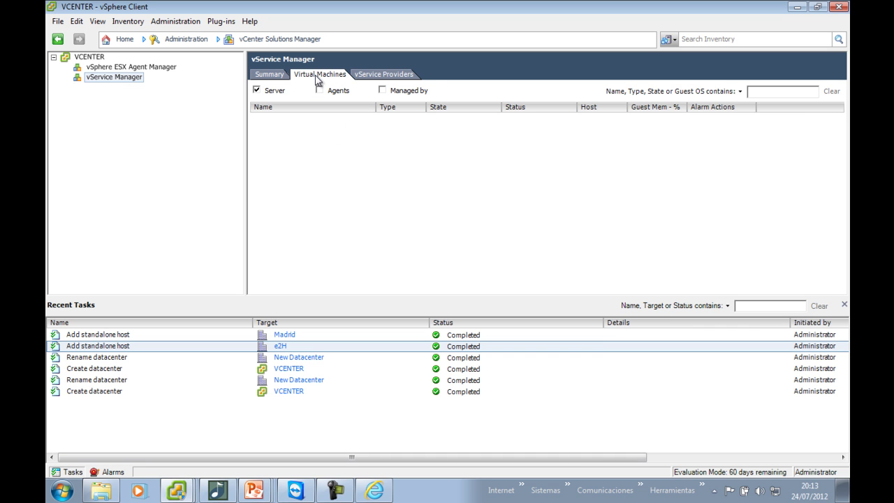
Browse the ESX Agent Manager's Summary, Virtual Machines, vService Providers and Management tabs
{"action": "left_click", "coordinate": [118, 67]}
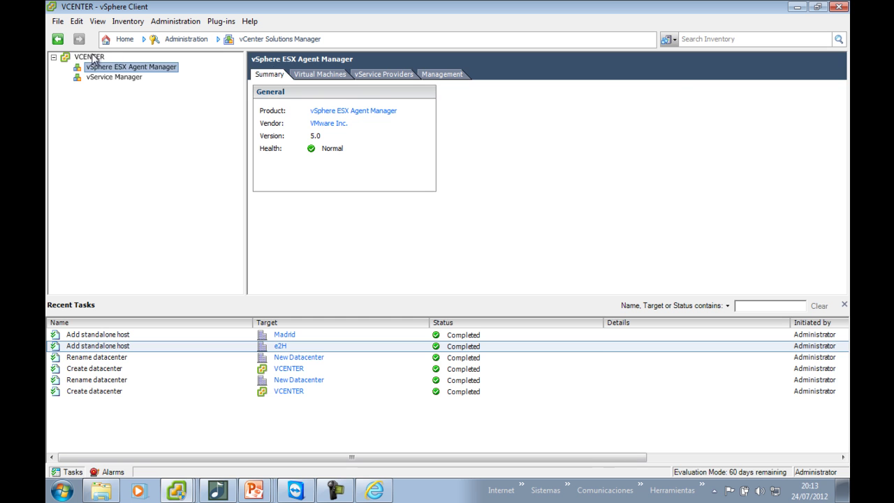
{"action": "left_click", "coordinate": [90, 57]}
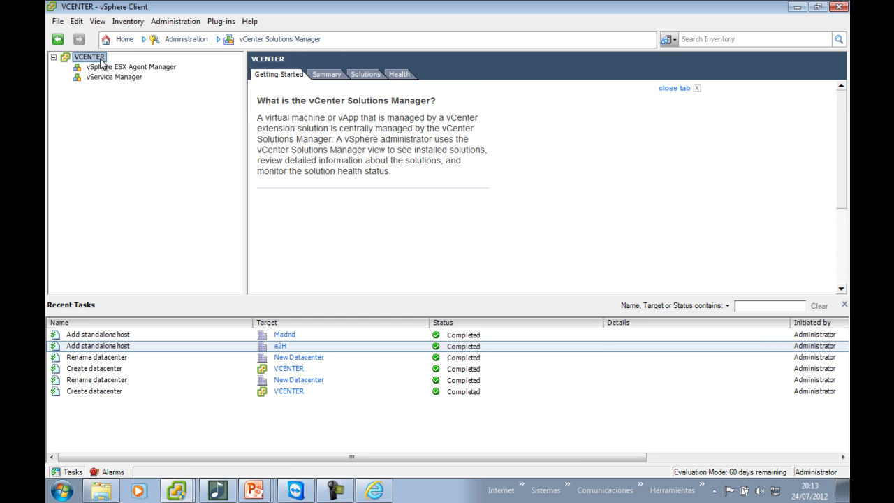
{"action": "left_click", "coordinate": [105, 67]}
{"action": "left_click", "coordinate": [105, 76]}
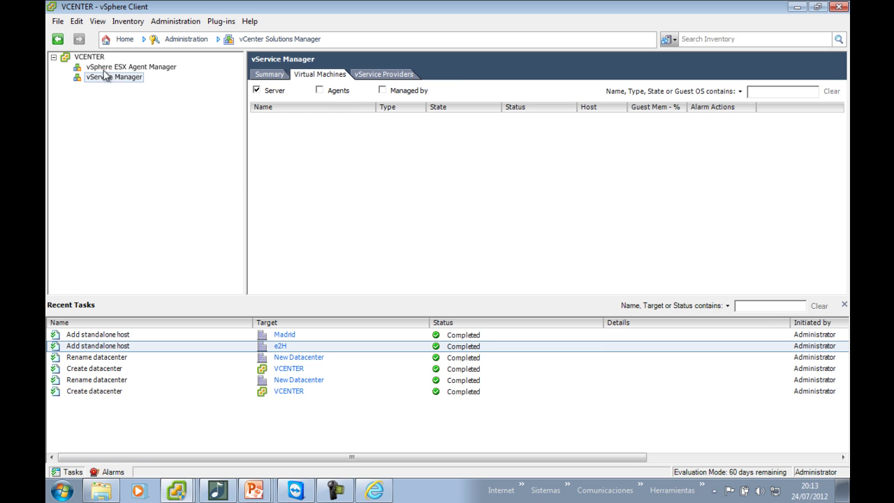
{"action": "left_click", "coordinate": [102, 59]}
{"action": "left_click", "coordinate": [105, 67]}
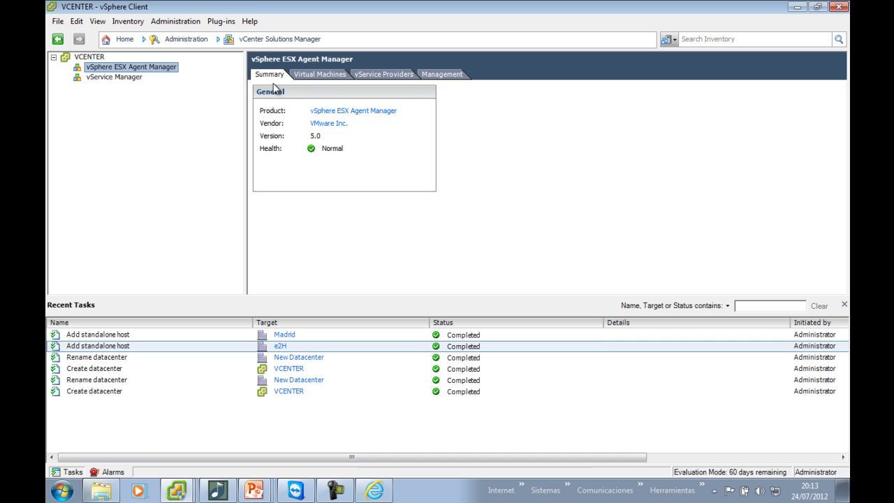
{"action": "left_click", "coordinate": [311, 75]}
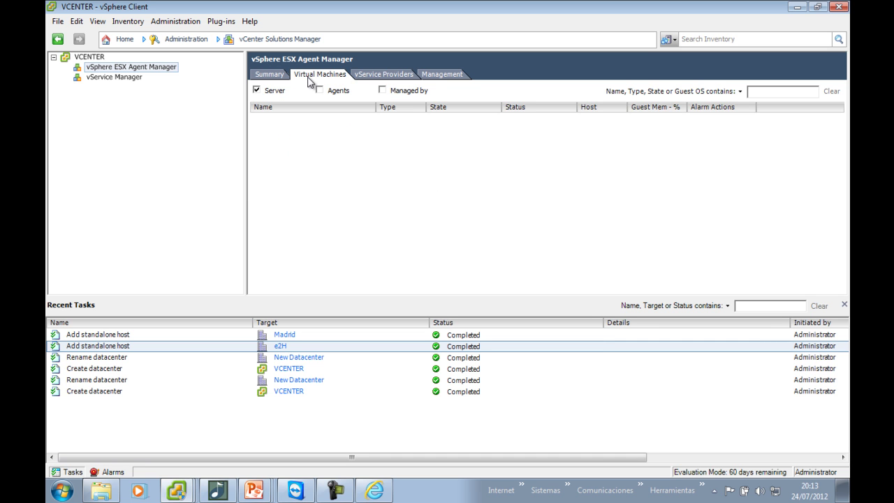
{"action": "left_click", "coordinate": [389, 75]}
{"action": "left_click", "coordinate": [156, 70]}
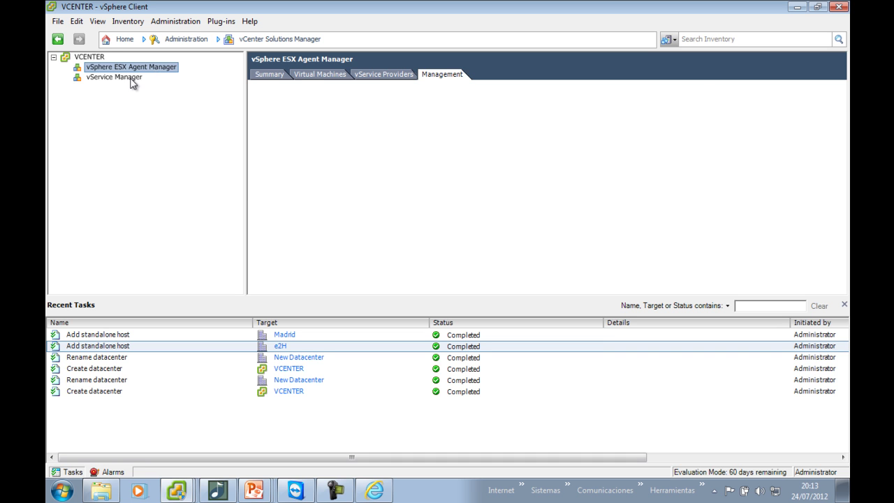
Compare the vService Manager and ESX Agent Manager general summaries, ending on the Agent Manager
{"action": "left_click", "coordinate": [132, 78]}
{"action": "left_click", "coordinate": [268, 76]}
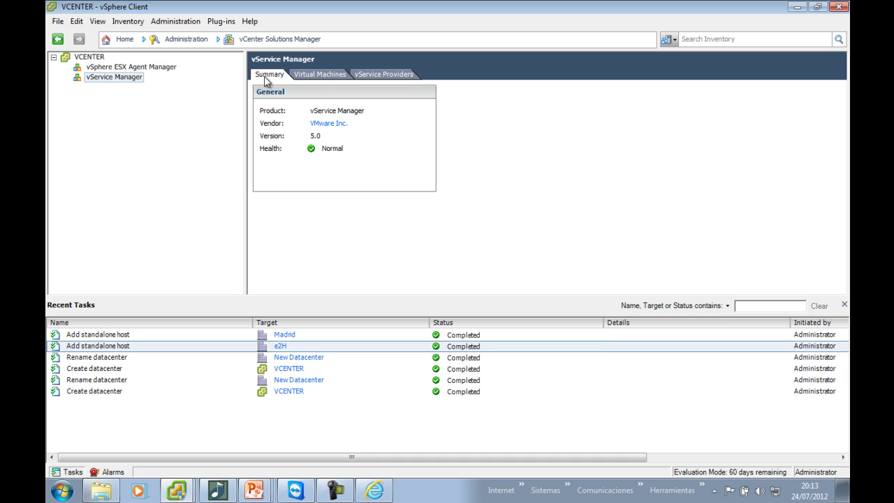
{"action": "left_click", "coordinate": [121, 70]}
{"action": "left_click", "coordinate": [269, 75]}
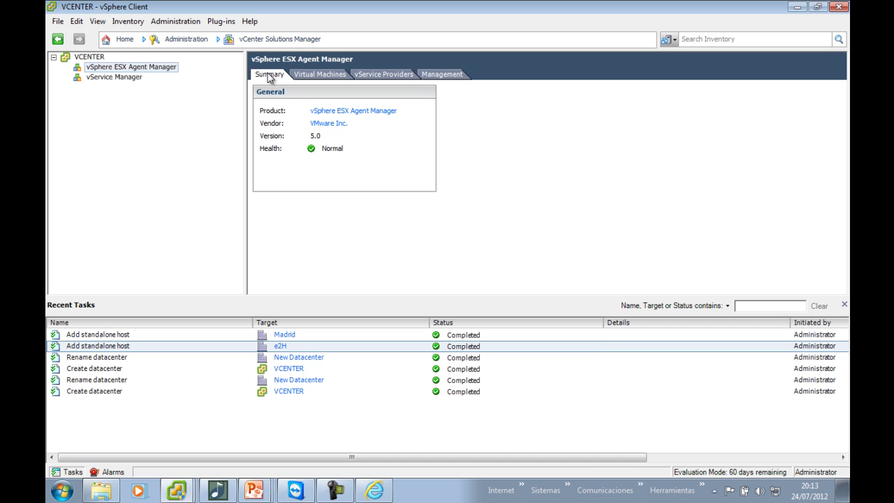
{"action": "left_click", "coordinate": [128, 85]}
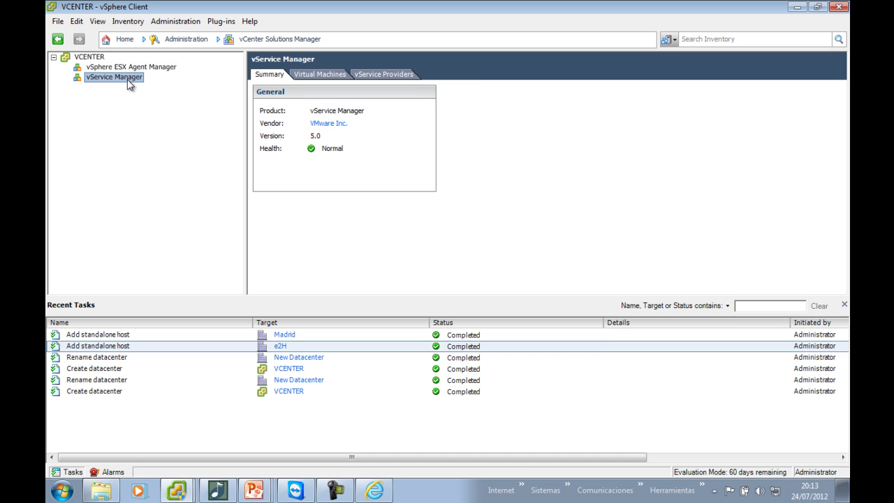
{"action": "left_click", "coordinate": [135, 70]}
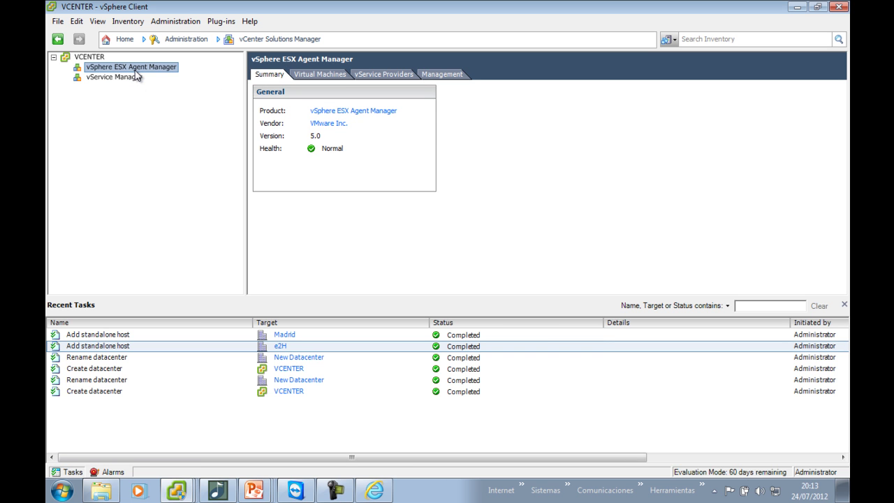
{"action": "left_click", "coordinate": [130, 82]}
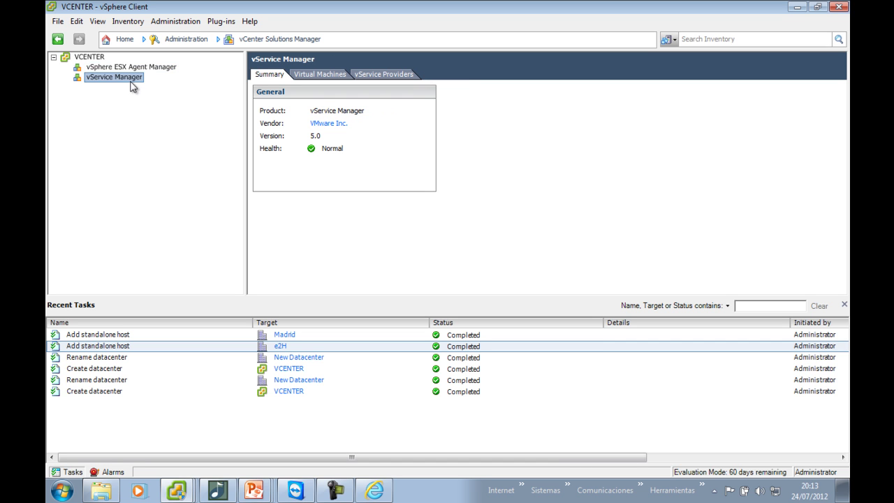
{"action": "left_click", "coordinate": [131, 70]}
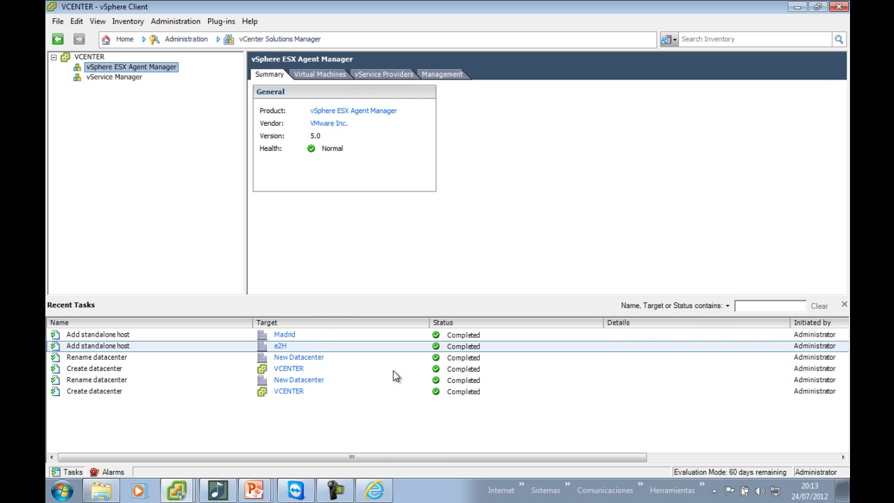
{"action": "mouse_move", "coordinate": [253, 490]}
{"action": "left_click", "coordinate": [300, 40]}
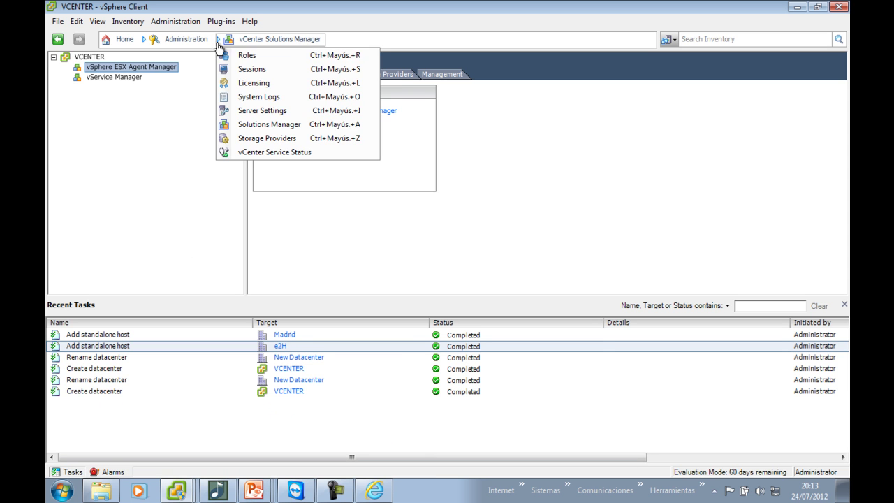
In Hosts and Clusters, check both hosts, then open the Performance tab of 192.168.1.21
{"action": "mouse_move", "coordinate": [212, 46]}
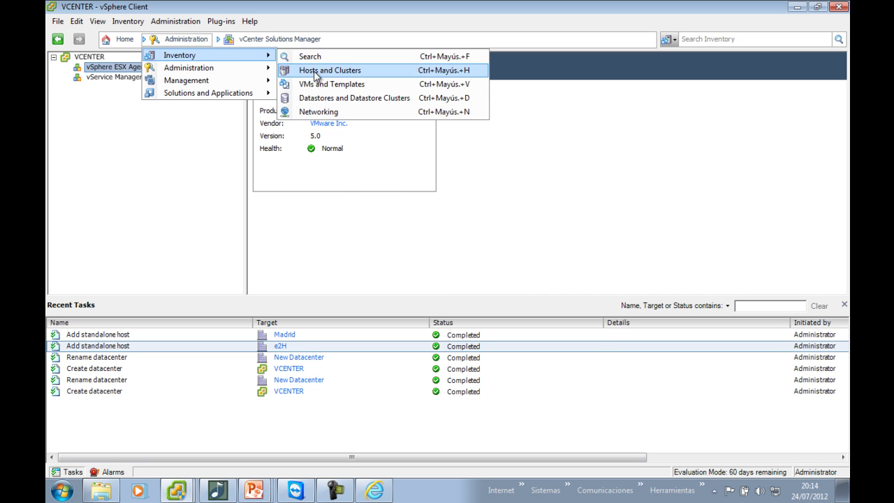
{"action": "left_click", "coordinate": [313, 72]}
{"action": "left_click", "coordinate": [120, 118]}
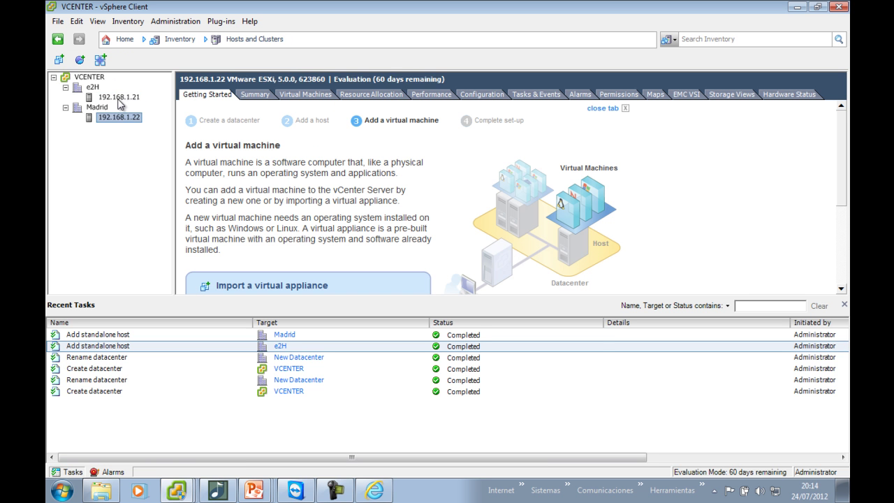
{"action": "left_click", "coordinate": [119, 99]}
{"action": "left_click", "coordinate": [123, 117]}
{"action": "left_click", "coordinate": [123, 99]}
{"action": "right_click", "coordinate": [123, 98]}
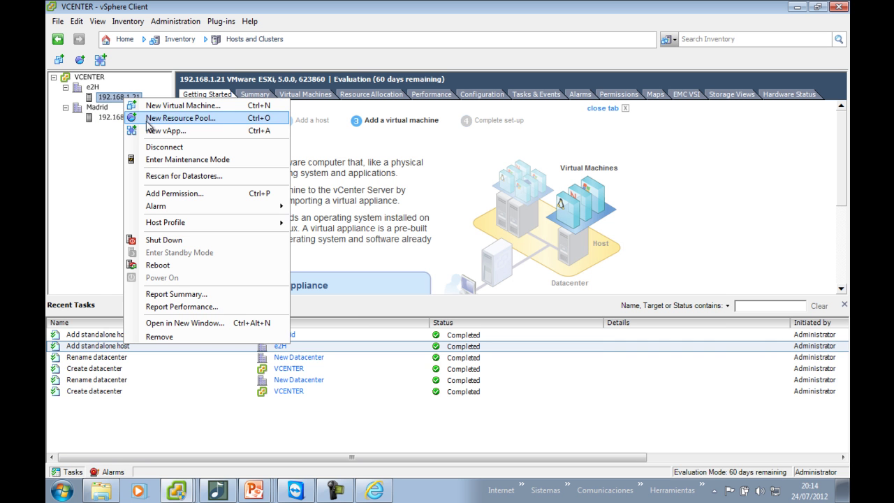
{"action": "left_click", "coordinate": [82, 157]}
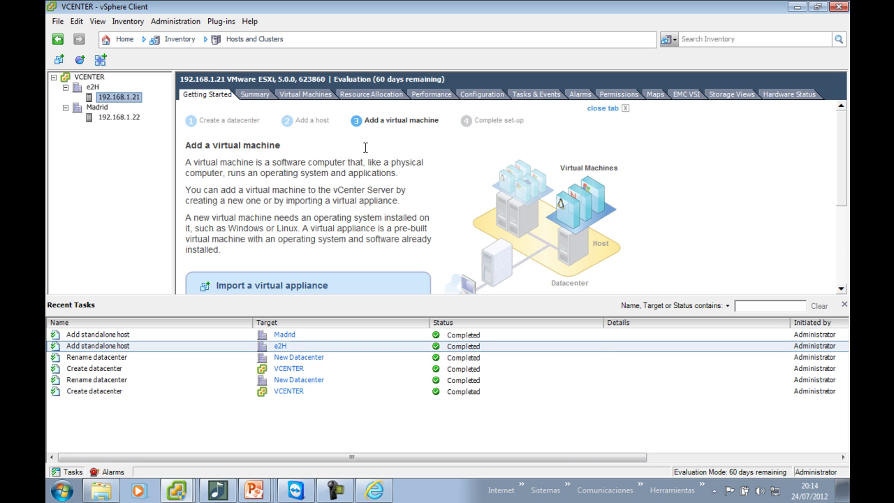
{"action": "left_click", "coordinate": [434, 95]}
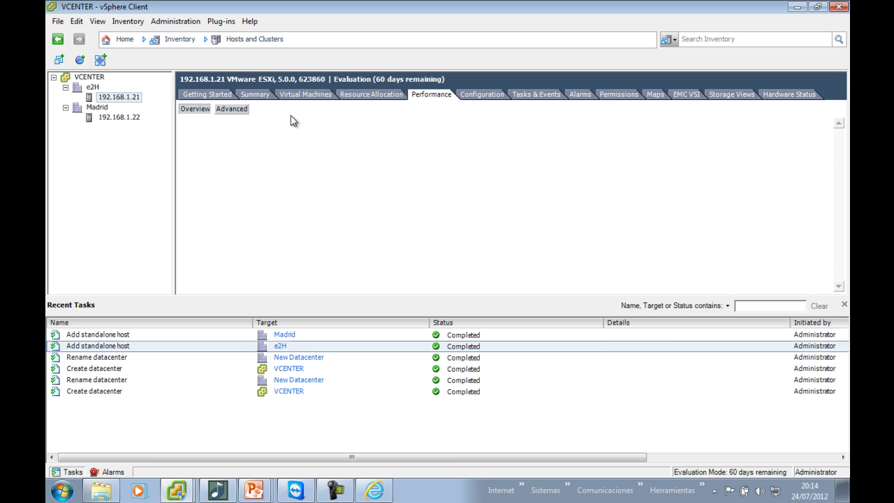
Review host 192.168.1.21's advanced real-time CPU performance chart
{"action": "left_click", "coordinate": [240, 109]}
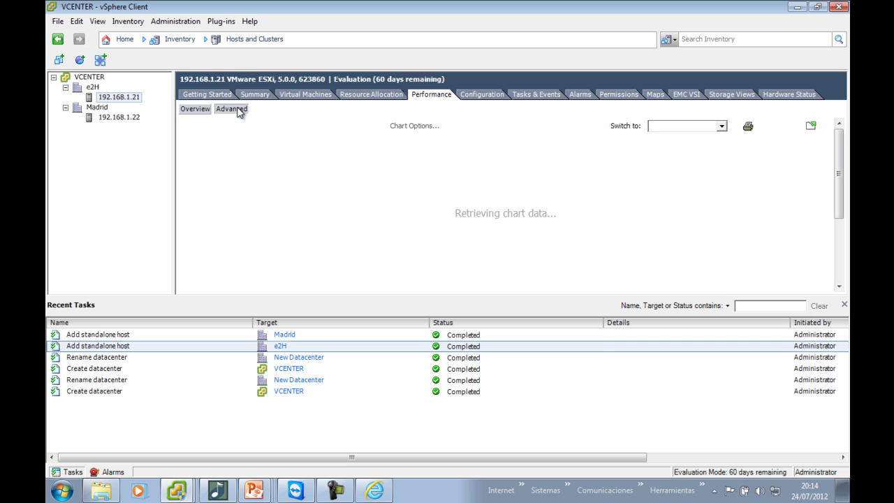
{"action": "left_click", "coordinate": [722, 127]}
{"action": "left_click", "coordinate": [722, 129]}
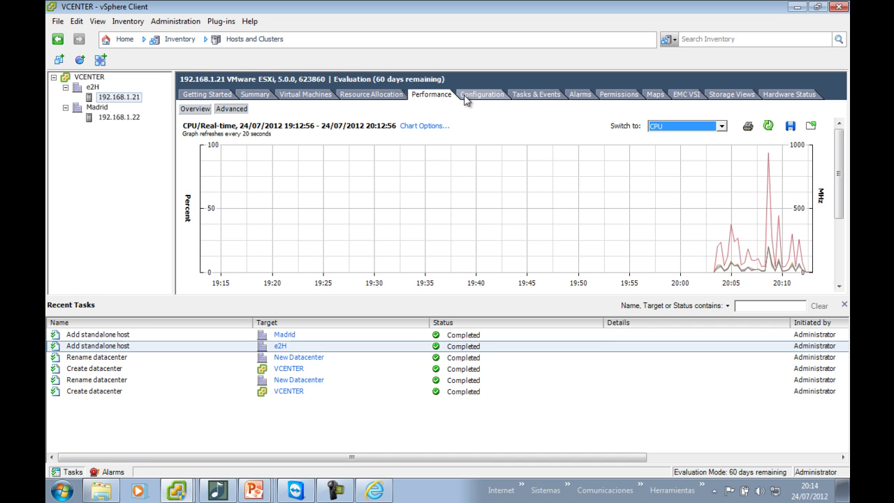
{"action": "left_click", "coordinate": [202, 111]}
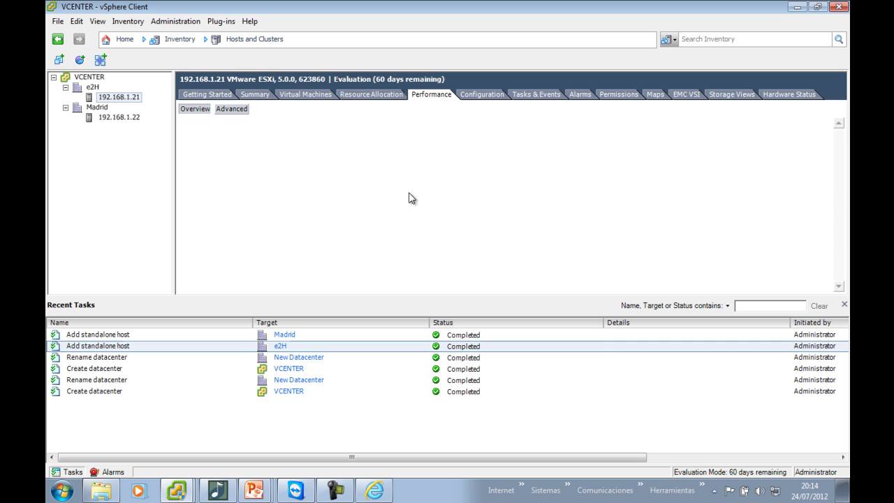
Check the host's processors (Core2 Quad Q6600, 2.40GHz, 1 socket, 2 cores), then return to the slideshow
{"action": "left_click", "coordinate": [490, 93]}
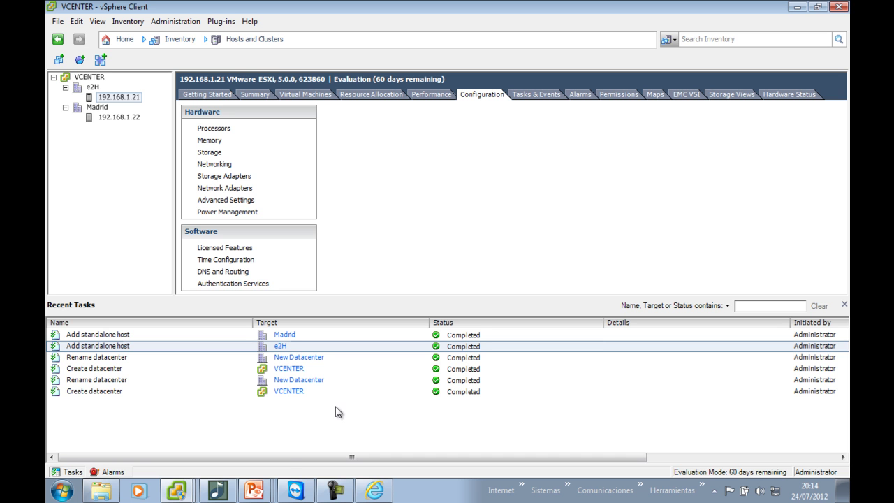
{"action": "mouse_move", "coordinate": [254, 490]}
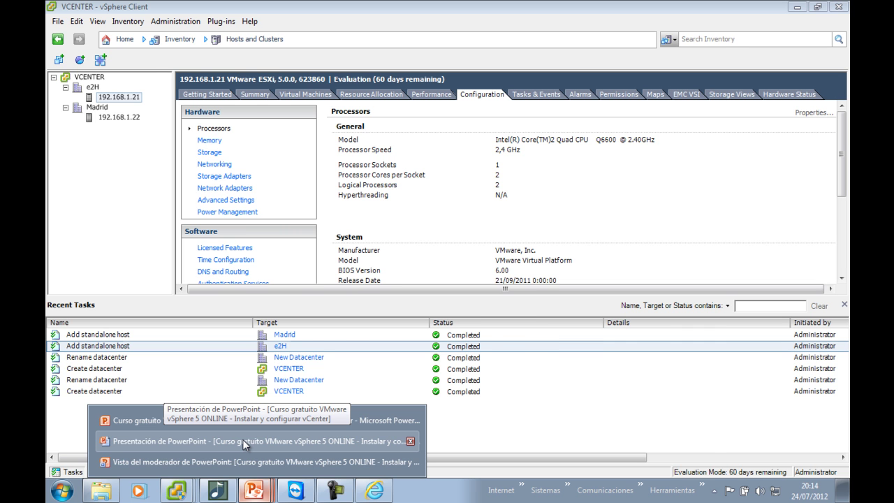
{"action": "left_click", "coordinate": [243, 439]}
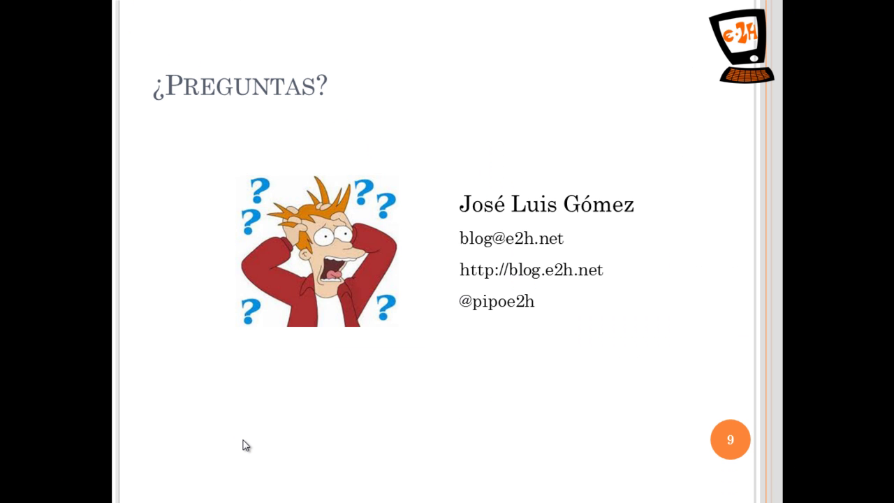